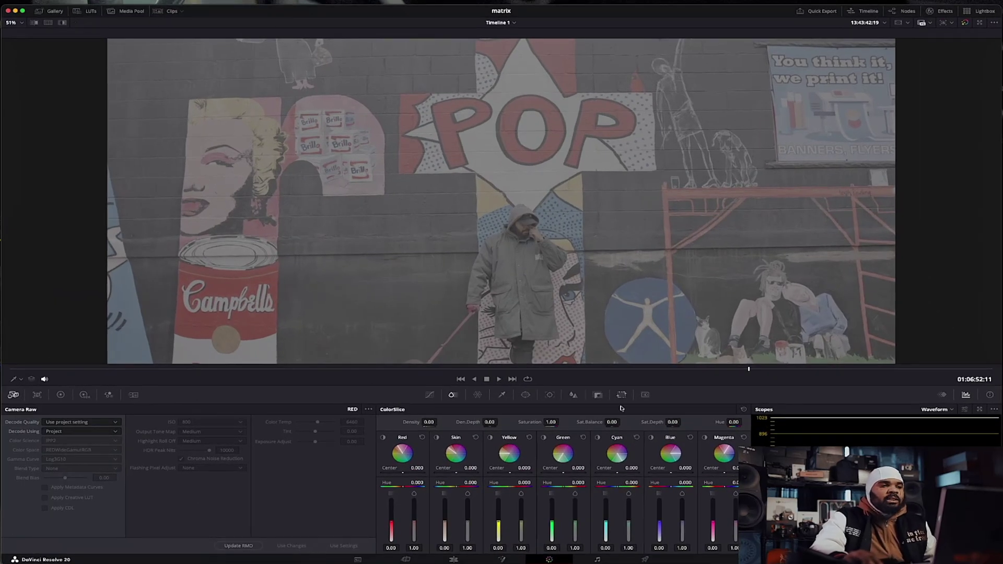
- Open the clip attributes of the online DSC_0628.R3D clip on the Media page, review its settings and close them
click(406, 559)
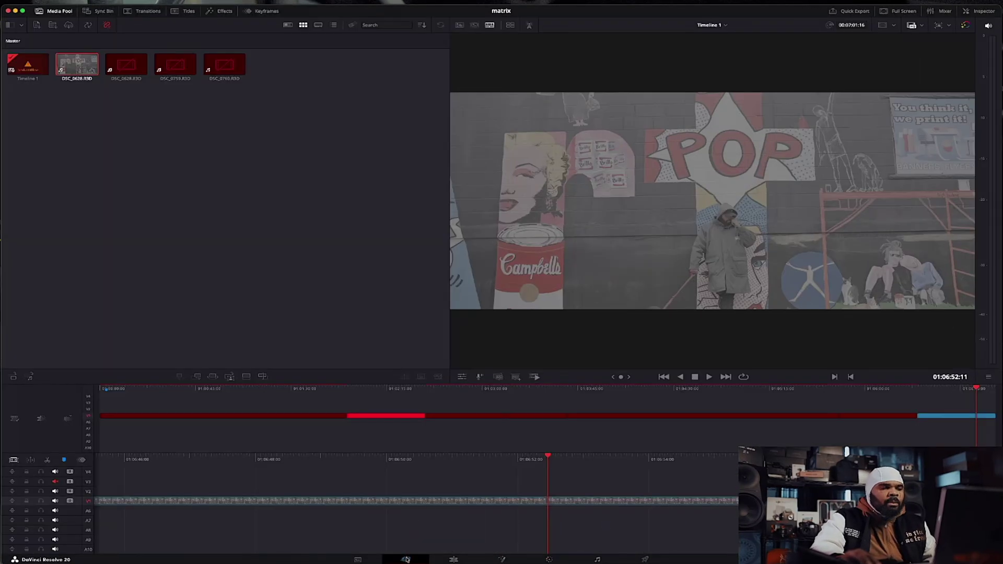
click(358, 559)
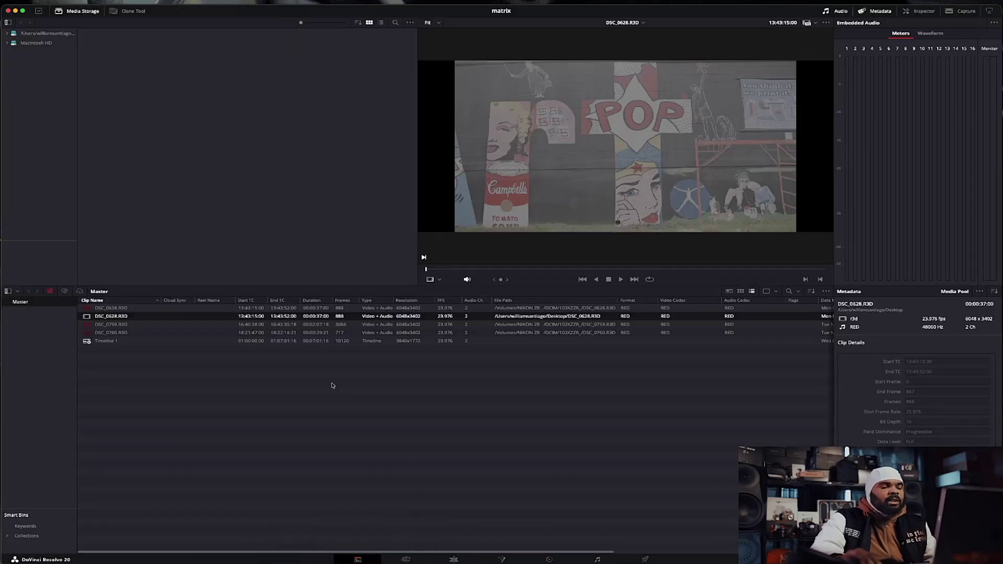
right_click(291, 317)
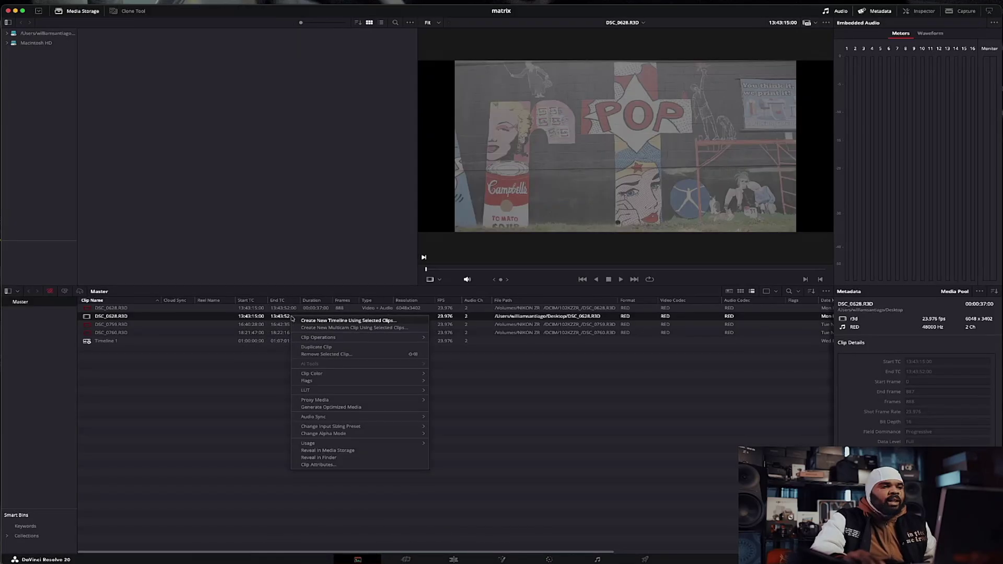
click(336, 467)
click(499, 179)
click(480, 204)
click(593, 372)
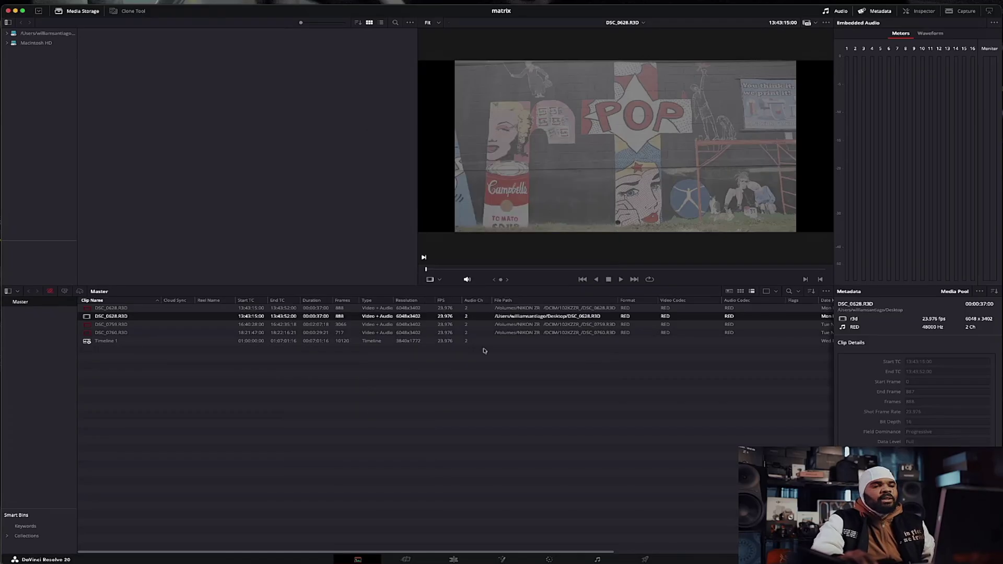
- Review the timeline's custom format settings from the Edit page and accept the 3840 x 1772 resolution
click(452, 560)
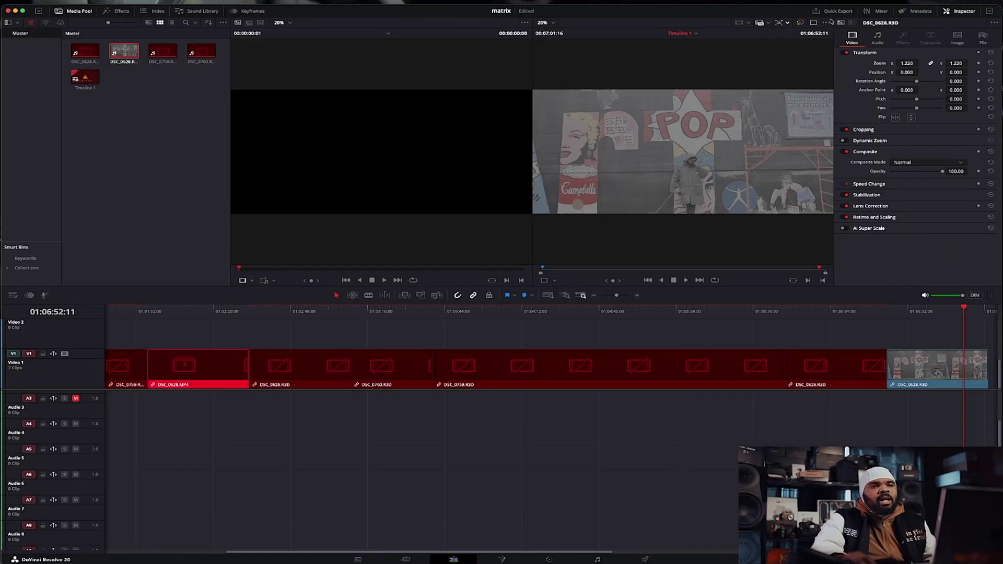
click(781, 24)
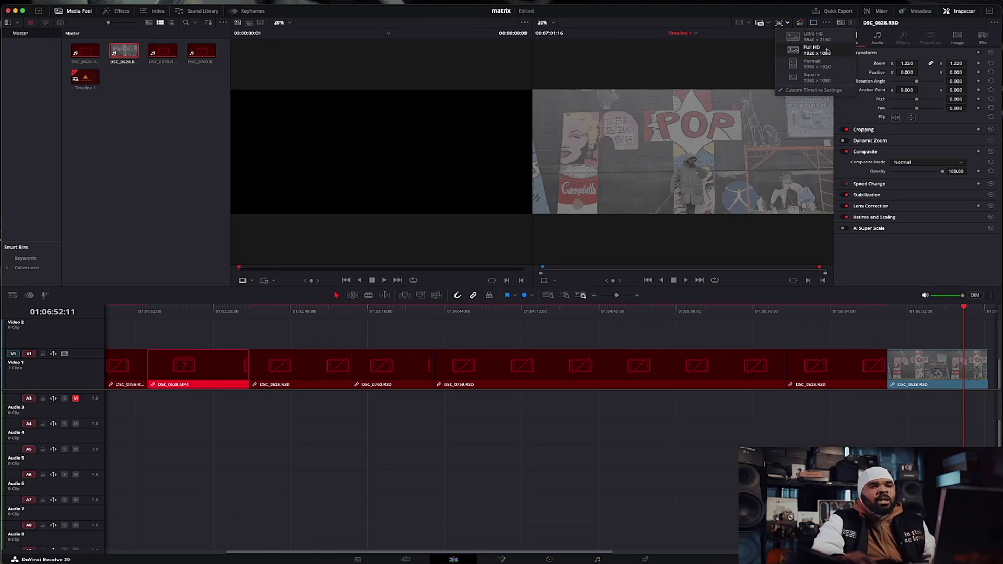
click(819, 91)
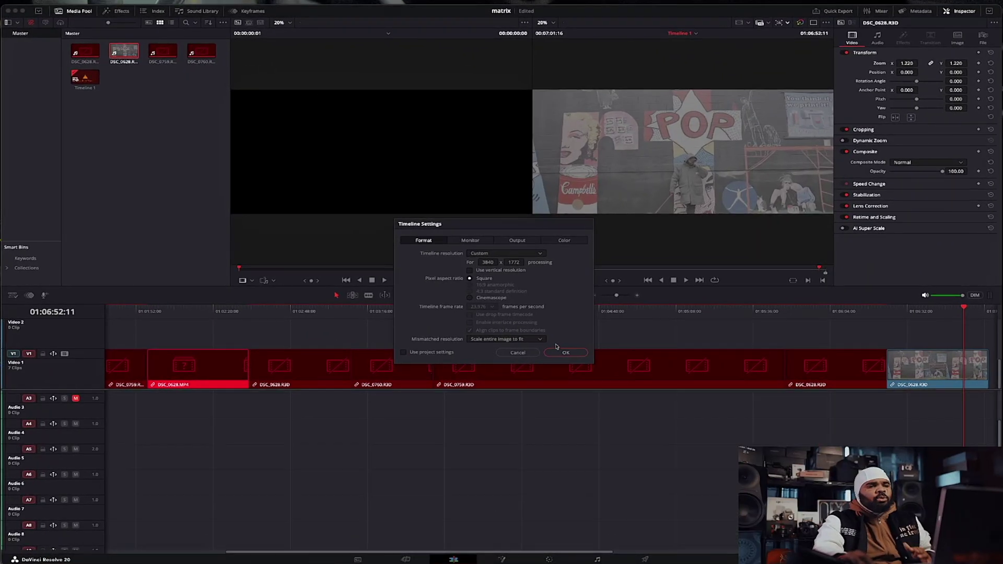
click(559, 356)
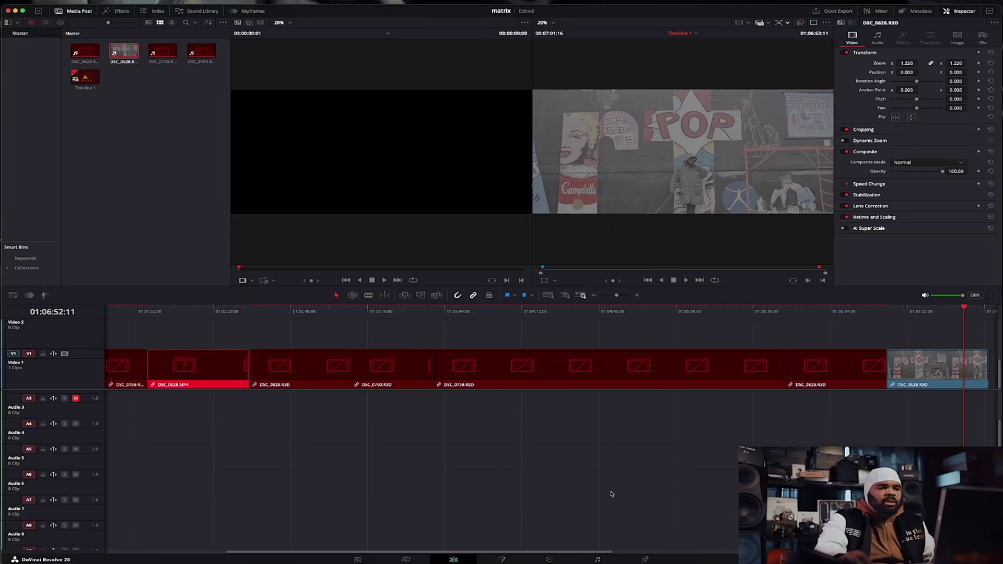
- Apply the node tree still from the RESOLVED gallery album to the clip's single node on the Color page
click(551, 560)
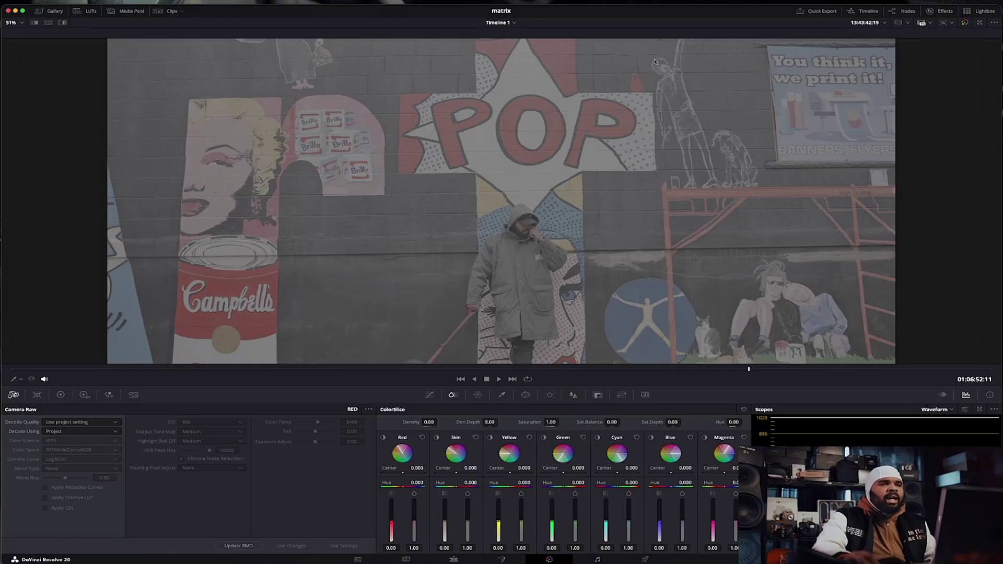
click(912, 13)
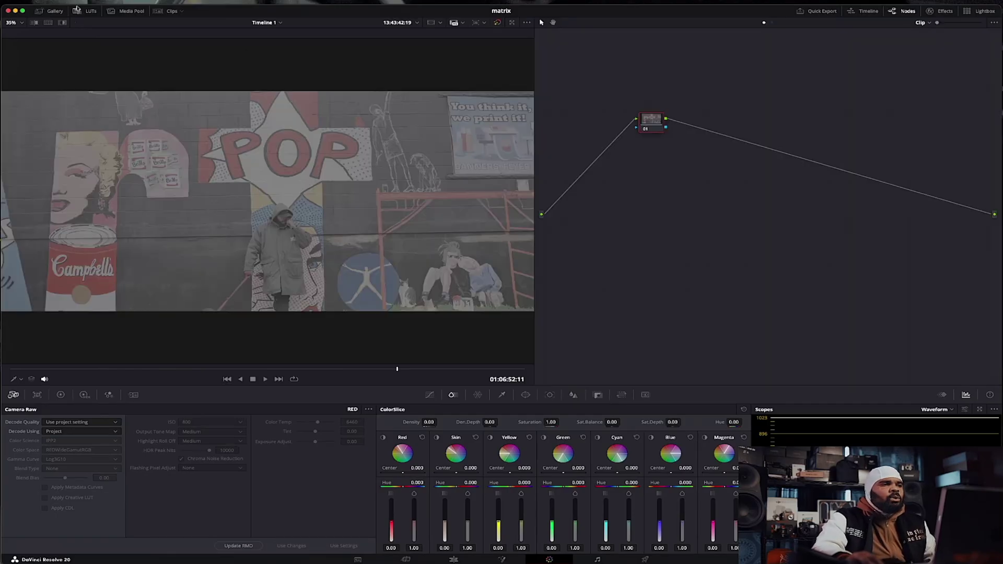
click(55, 10)
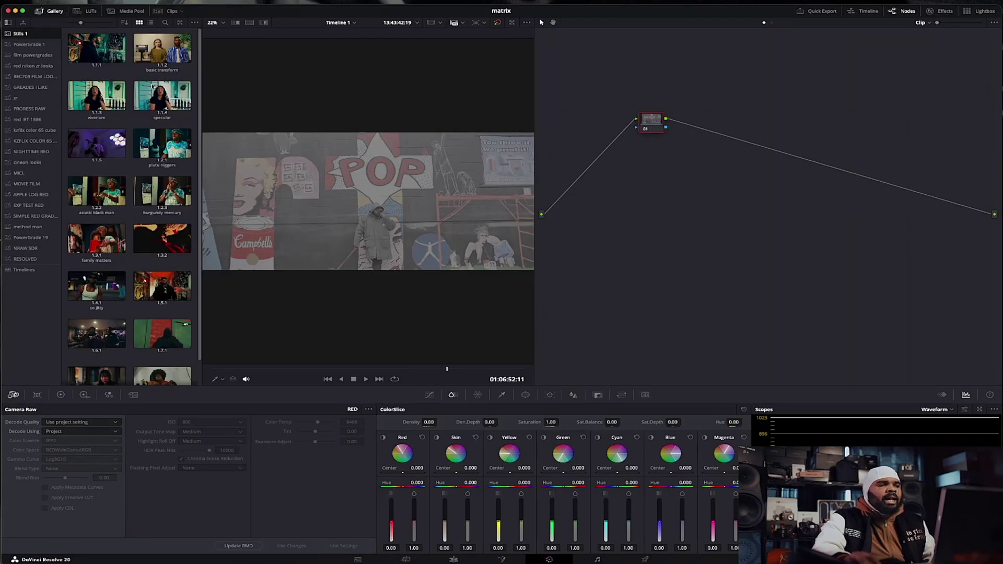
click(35, 259)
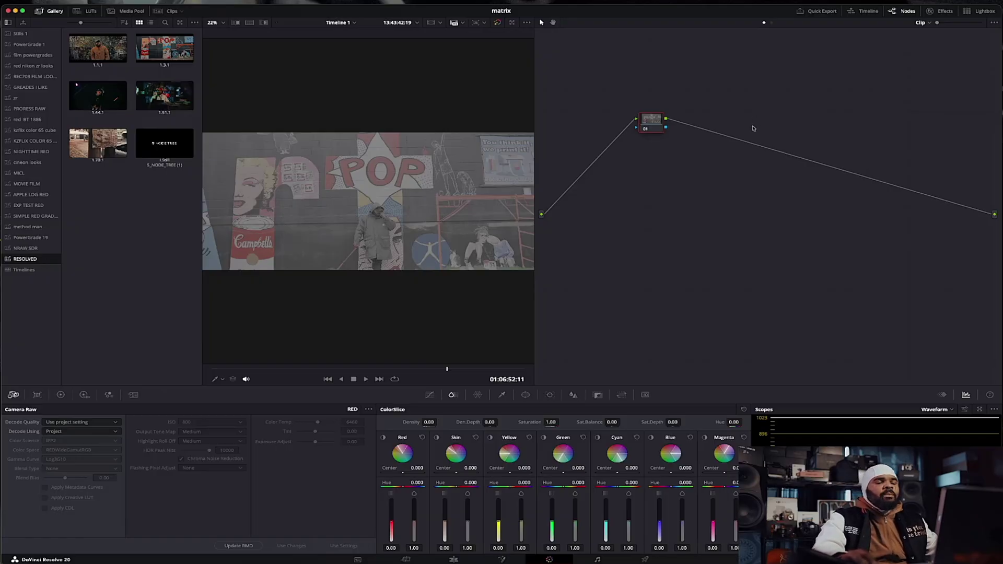
drag(650, 130, 647, 163)
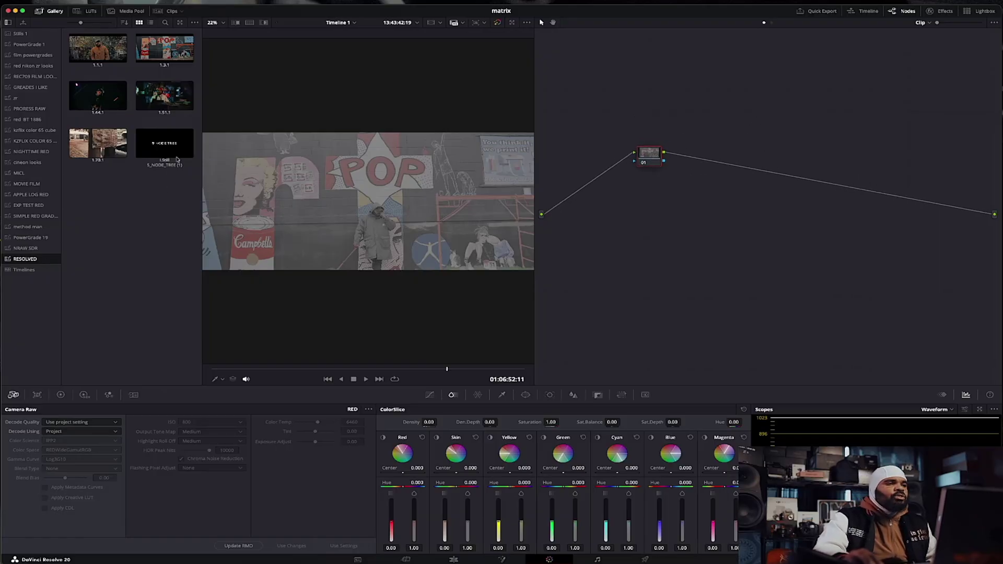
drag(164, 145, 645, 157)
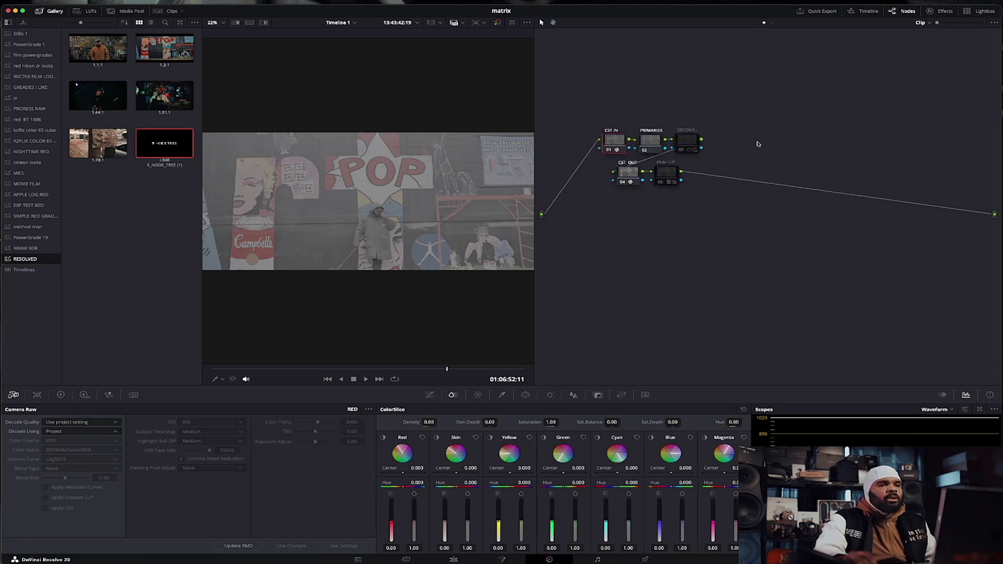
- Move the whole group of five nodes toward the middle of the node graph
drag(608, 87, 681, 230)
drag(617, 142, 691, 153)
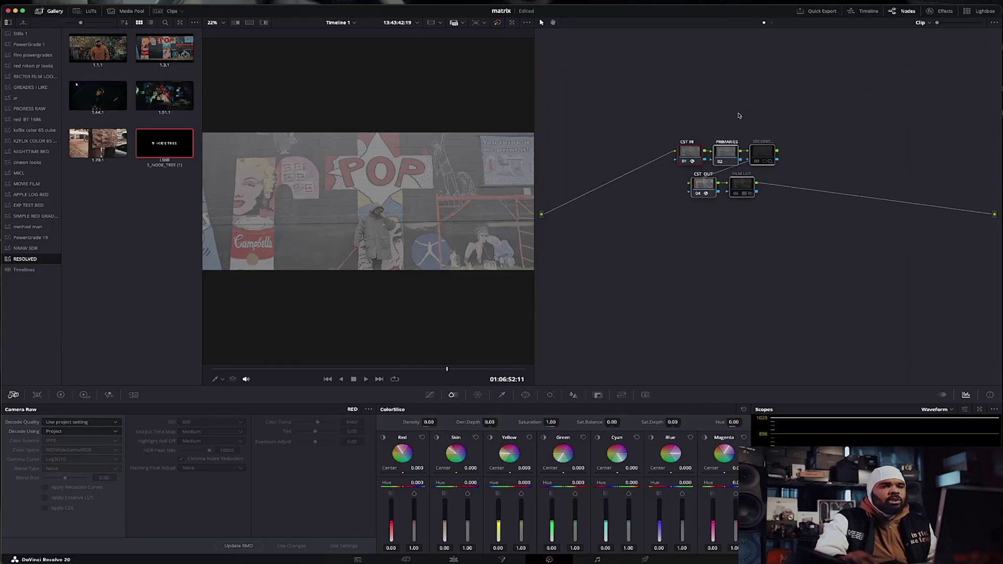
click(701, 102)
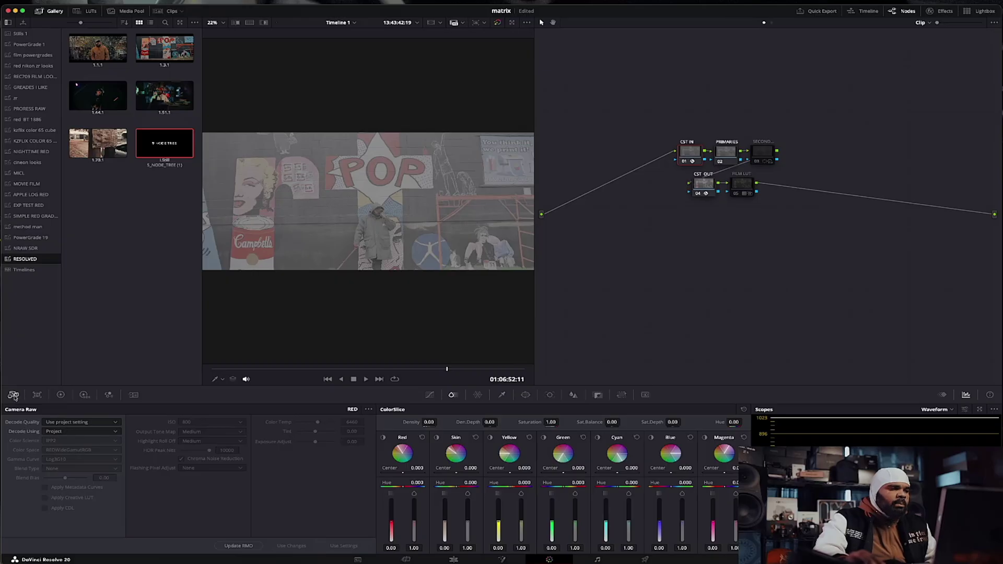
- Set the RED camera raw decode quality to Full res. premium and decode using Clip
click(58, 422)
click(67, 430)
click(70, 432)
click(58, 465)
- Set the clip's camera raw color science to IPP2, color space to REDWideGamutRGB and gamma curve to Log3G10
click(65, 441)
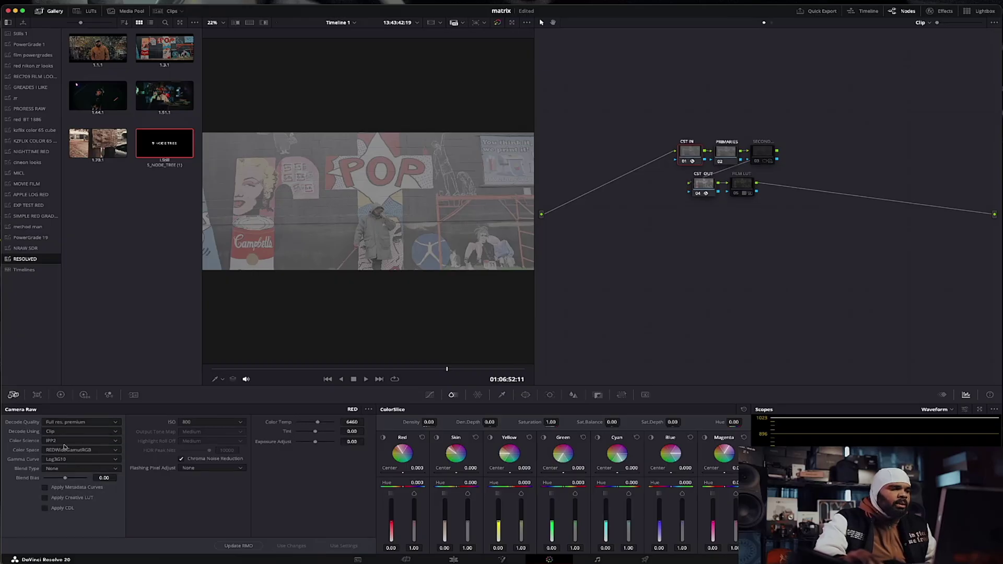
click(68, 466)
click(67, 450)
click(71, 459)
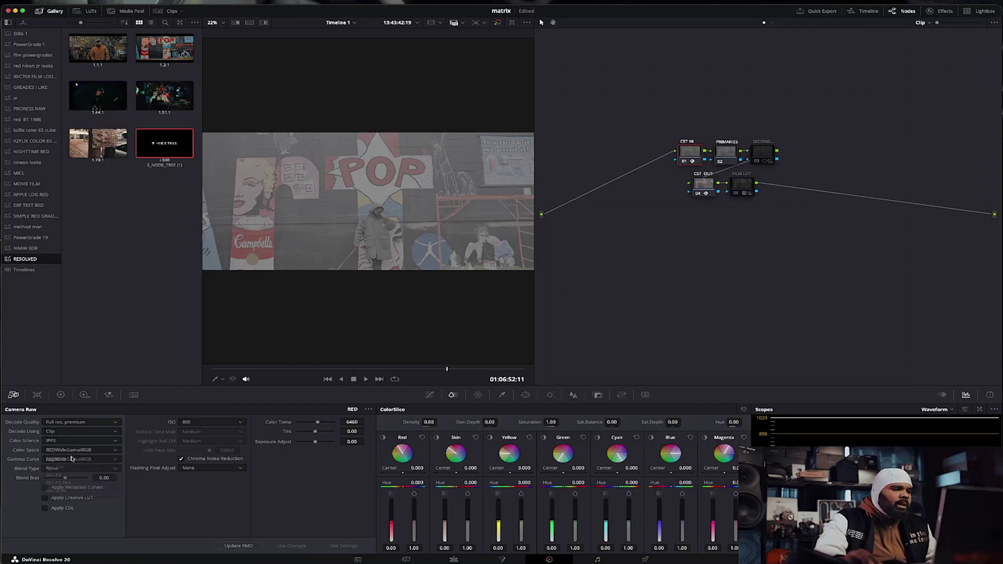
click(70, 460)
click(72, 469)
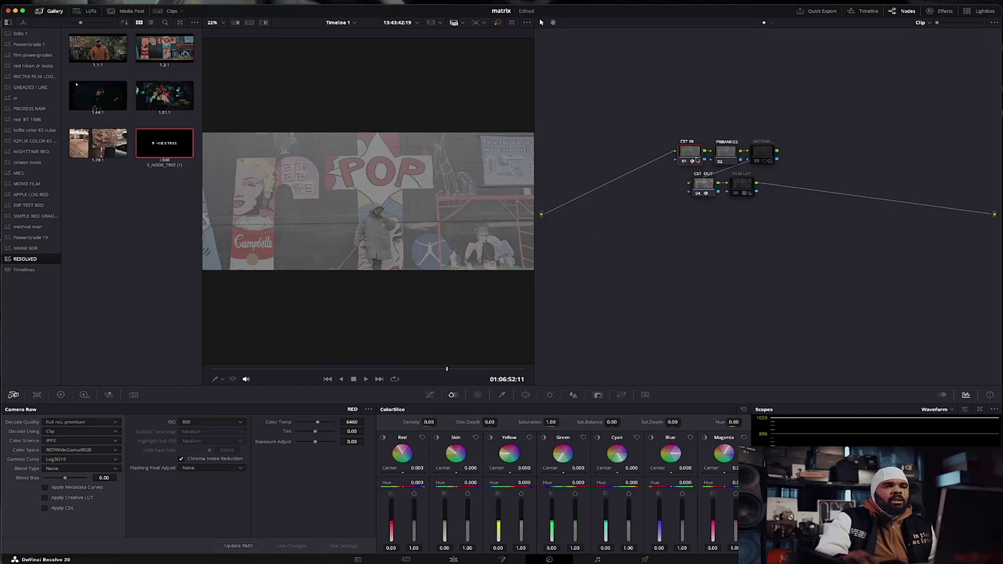
- Show the CST IN node's Color Space Transform settings and set the input color space to REDWideGamutRGB
click(948, 13)
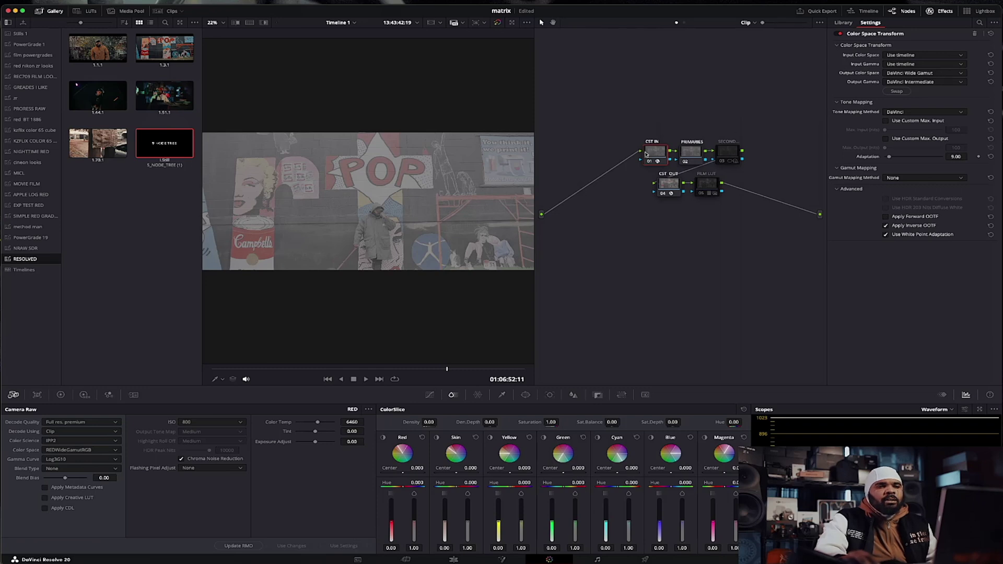
click(907, 55)
scroll(909, 105, down, 5)
scroll(909, 113, down, 3)
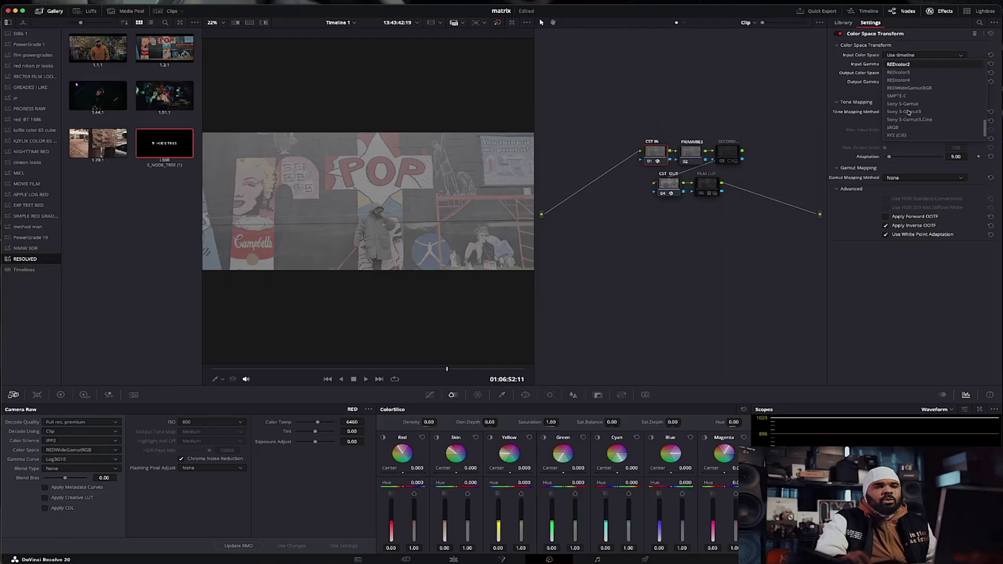
click(908, 63)
- Set the CST IN node's input gamma to RED Log3G10
click(911, 64)
scroll(913, 105, down, 5)
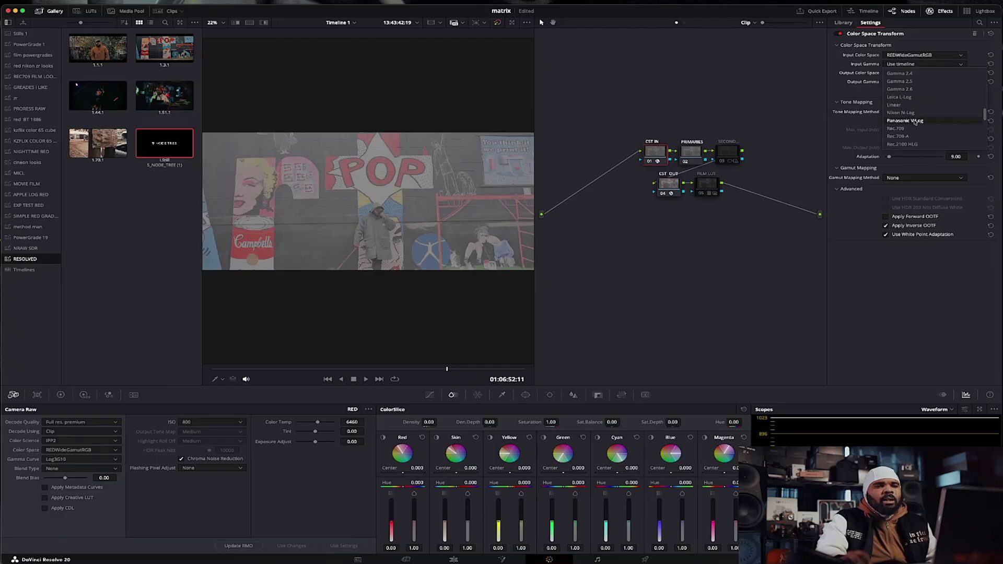
scroll(915, 122, down, 4)
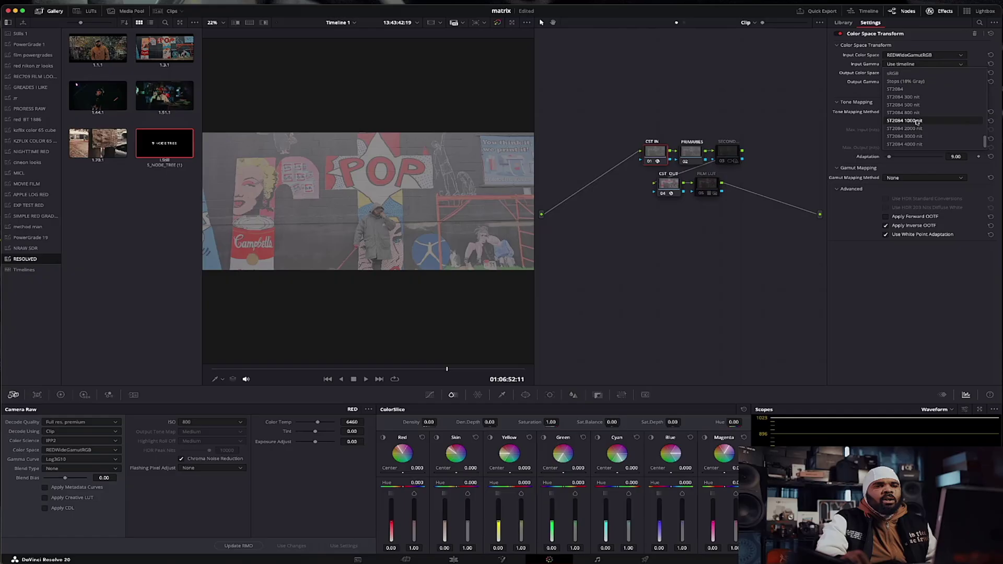
scroll(918, 122, up, 3)
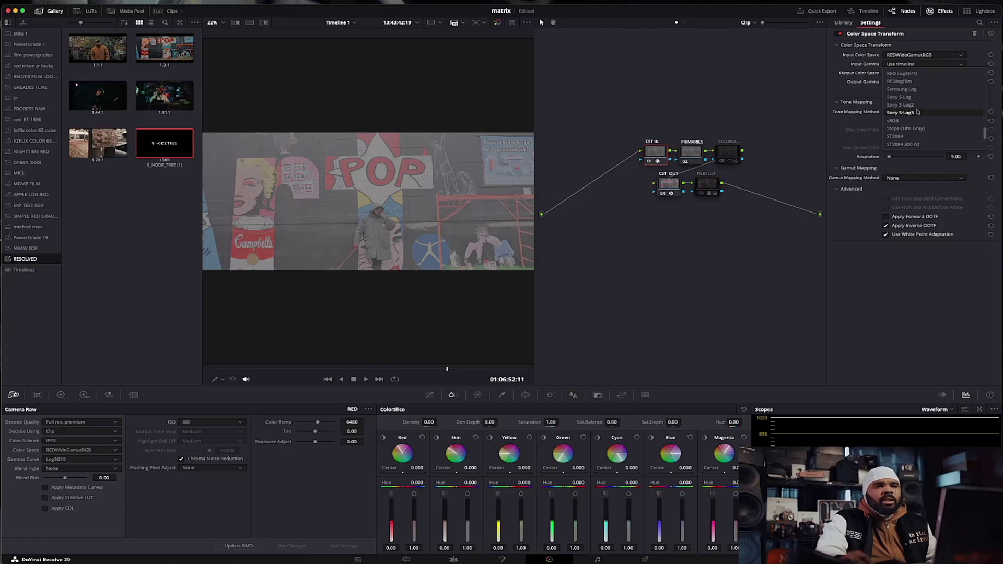
scroll(920, 116, up, 3)
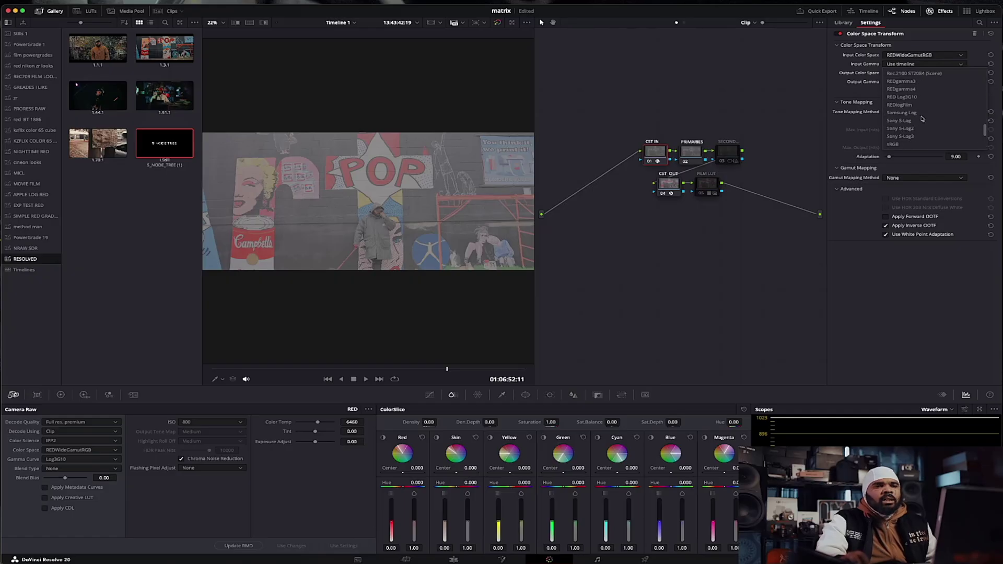
click(920, 120)
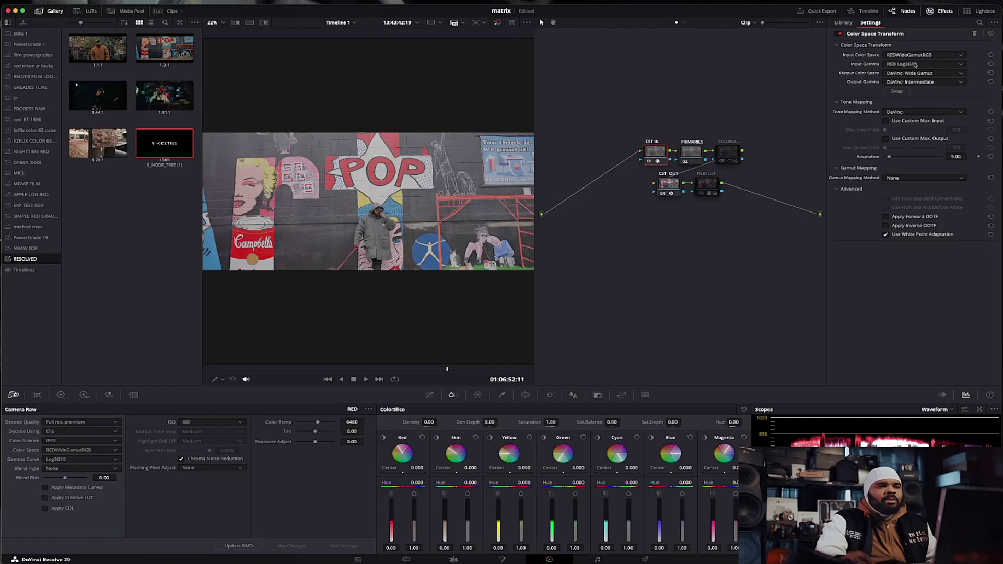
- Set the CST IN node's output color space to DaVinci Wide Gamut and output gamma to DaVinci Intermediate
click(907, 75)
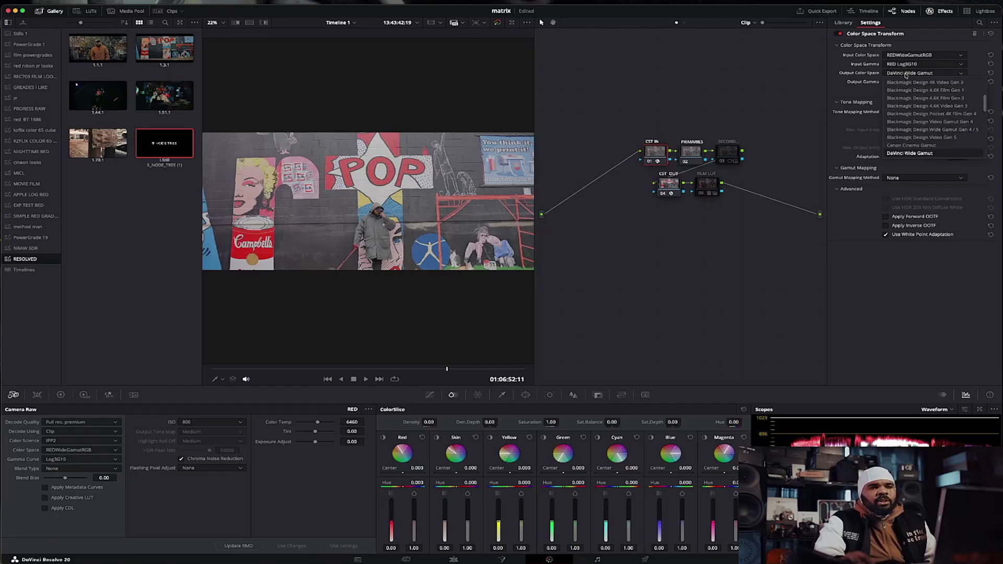
click(899, 84)
click(899, 82)
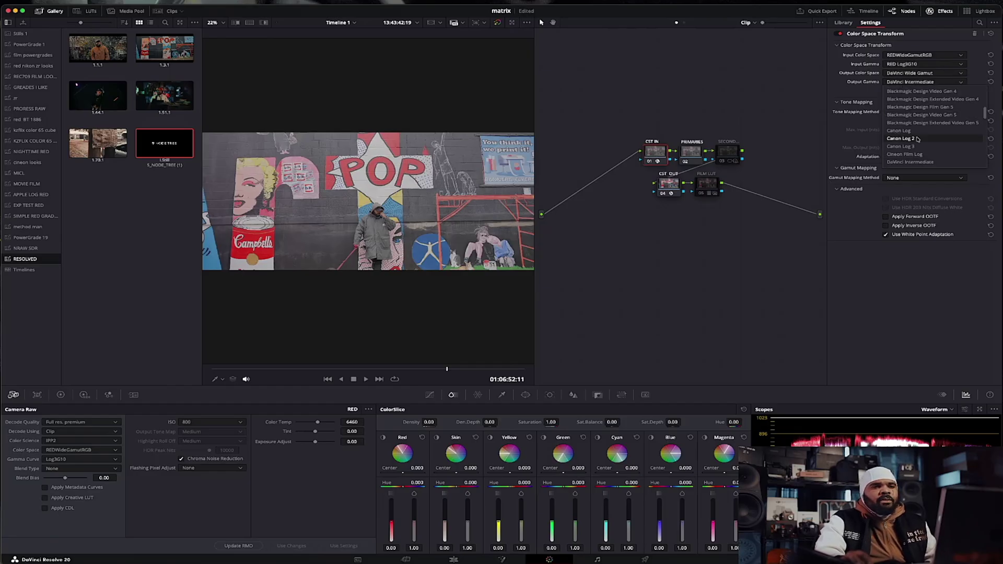
click(901, 82)
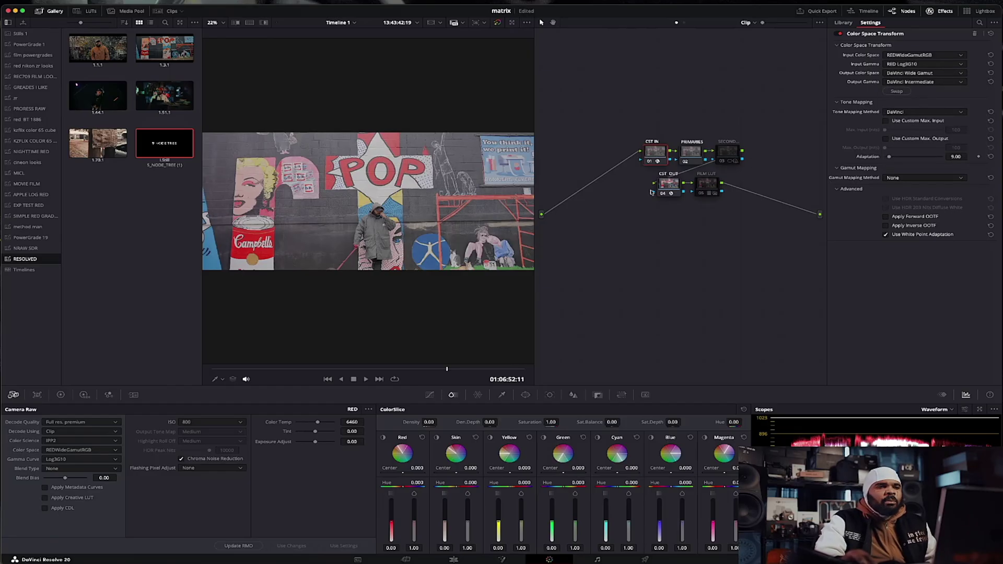
- Set the CST OUT node's input color space to DaVinci Wide Gamut and input gamma to DaVinci Intermediate
click(676, 186)
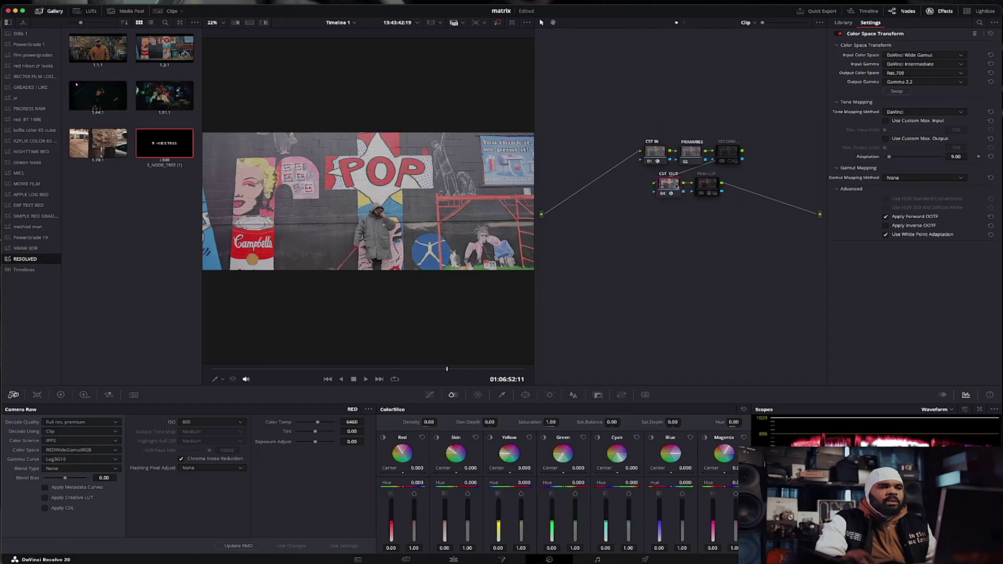
click(900, 56)
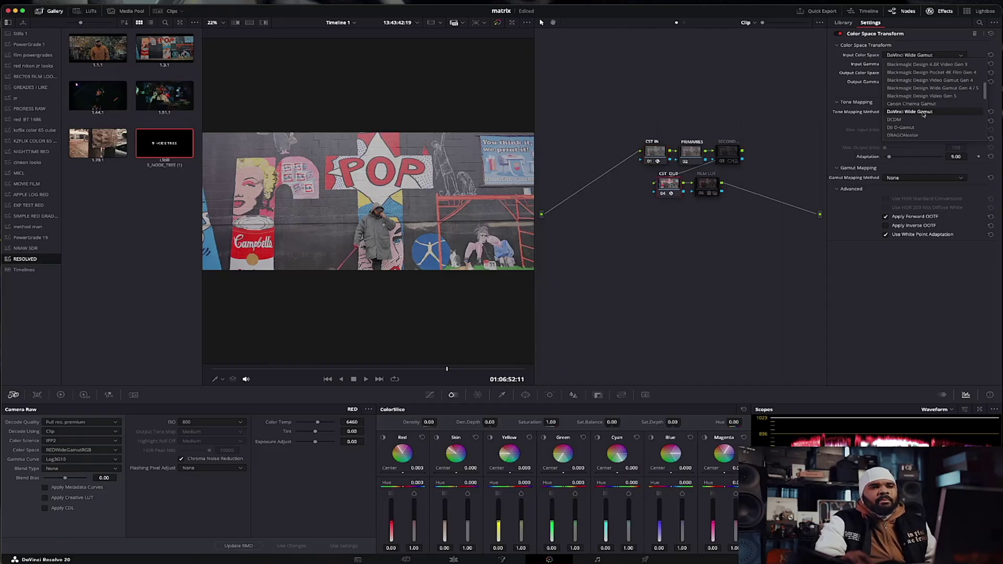
click(908, 63)
click(908, 63)
scroll(920, 84, down, 5)
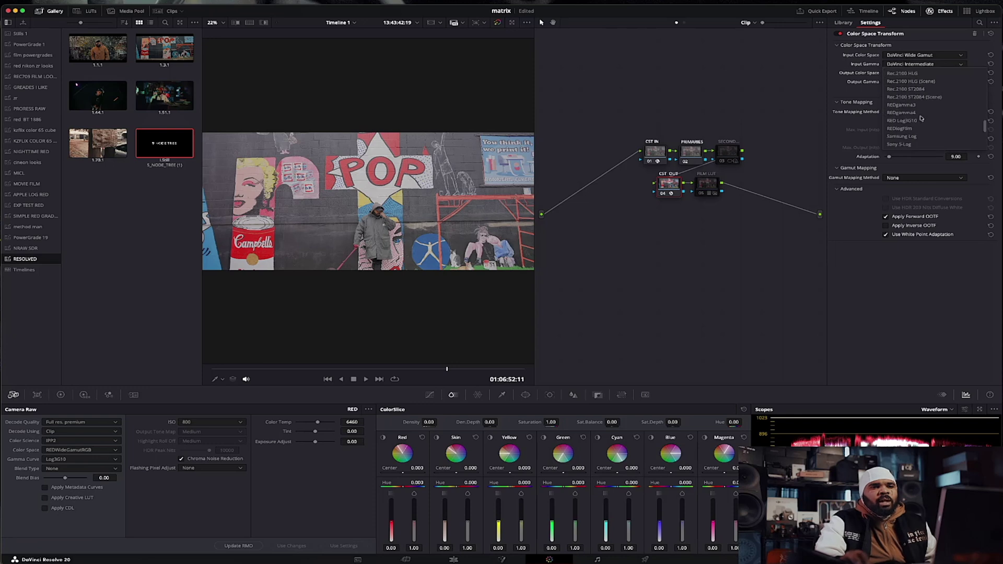
scroll(924, 94, up, 4)
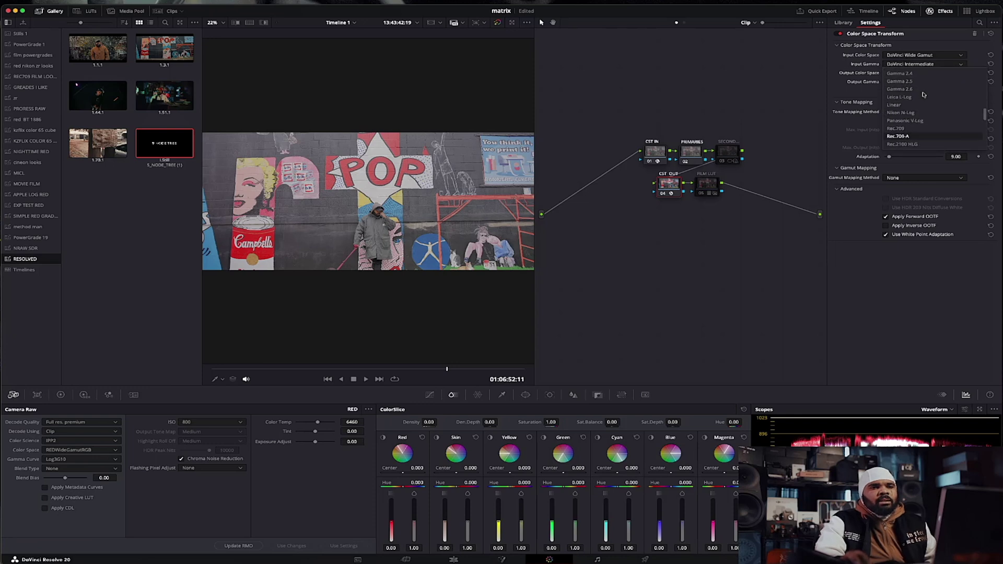
scroll(928, 114, up, 3)
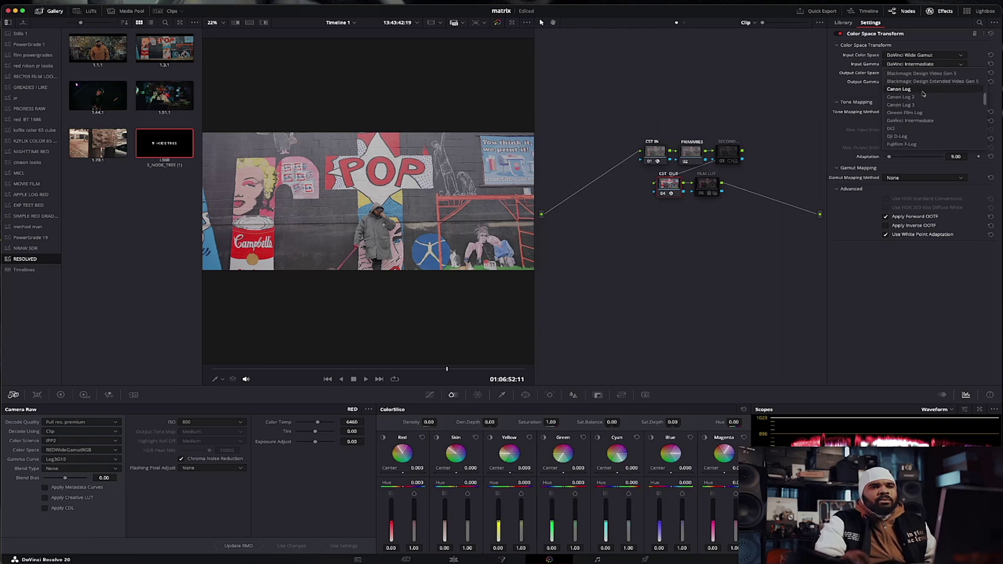
click(930, 121)
- Set the CST OUT node's output color space to Rec.709 and output gamma to Gamma 2.2
click(914, 73)
scroll(919, 115, up, 4)
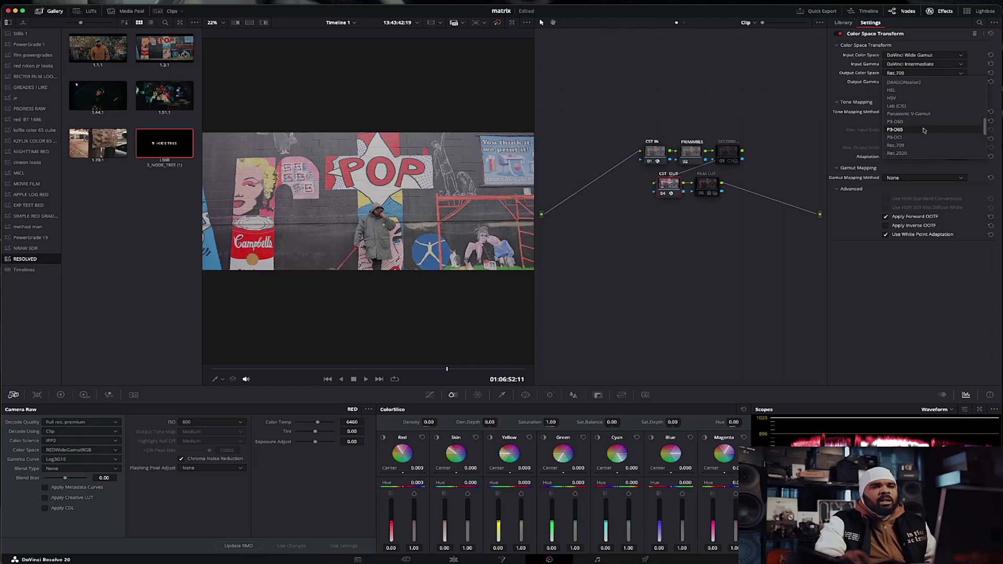
click(928, 146)
click(924, 82)
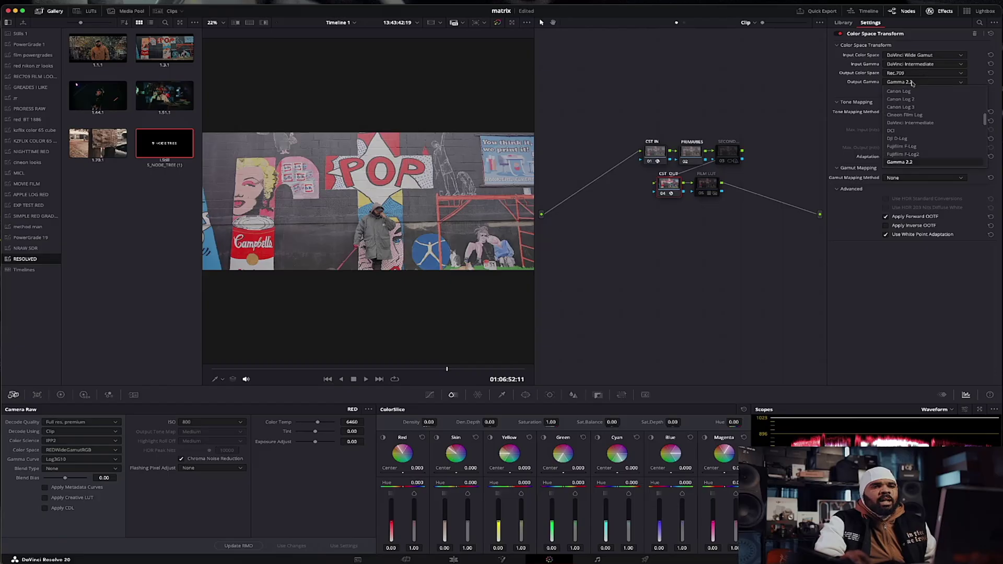
scroll(933, 126, down, 3)
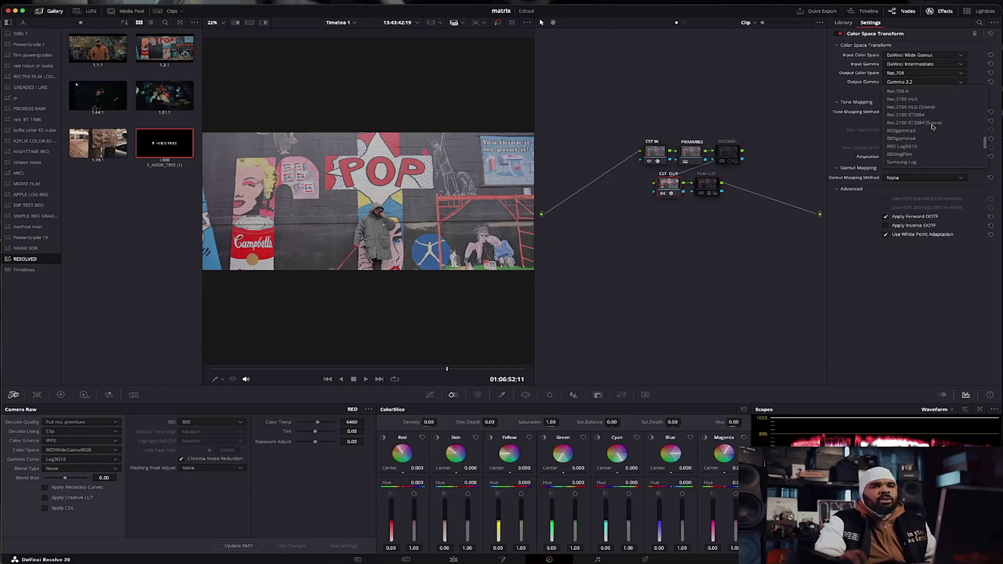
scroll(932, 124, up, 3)
scroll(931, 124, up, 3)
click(916, 92)
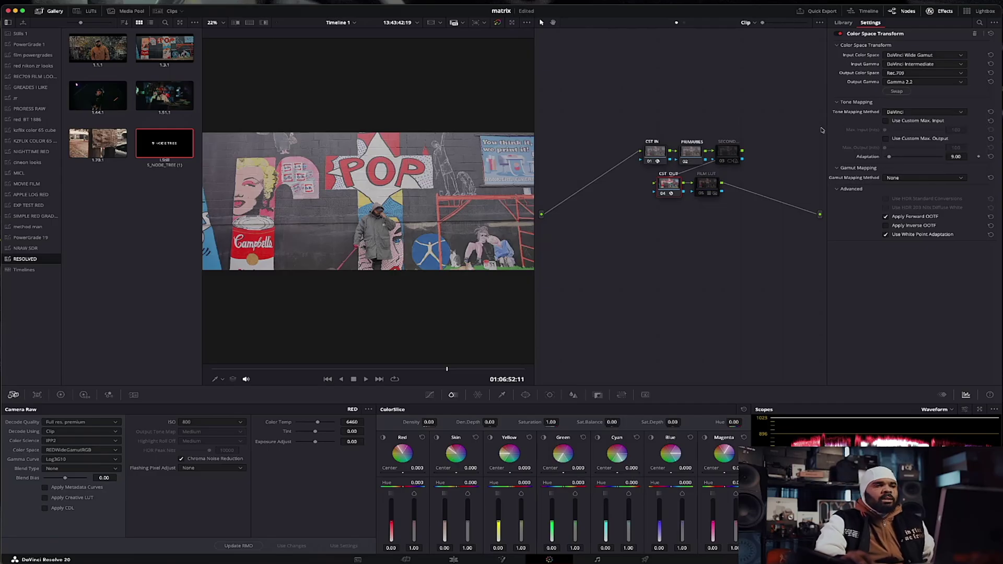
- Enable the custom maximum output in the CST OUT node's tone mapping and lower it to 48 nits
click(886, 139)
drag(886, 150, 986, 149)
click(986, 148)
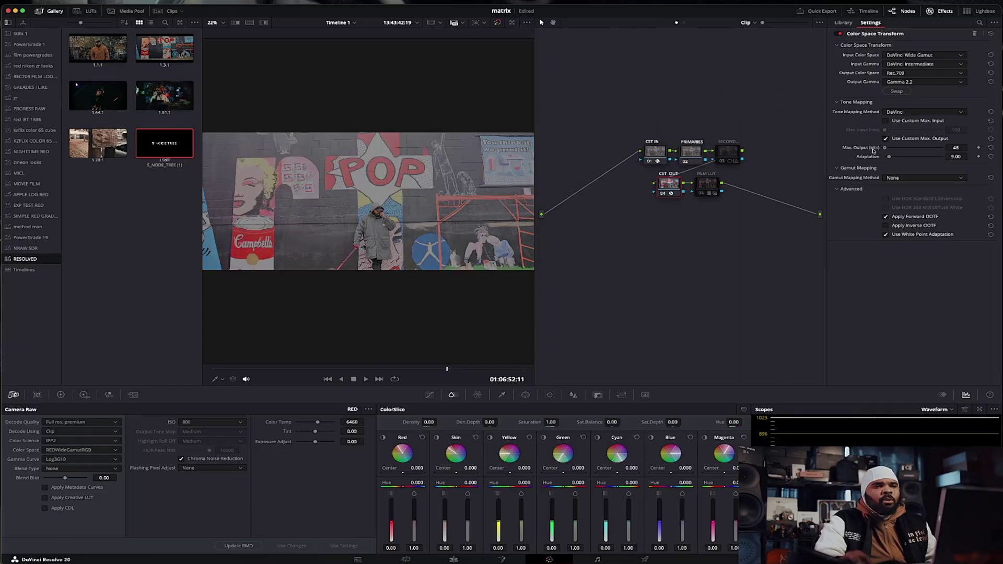
key(ctrl+z)
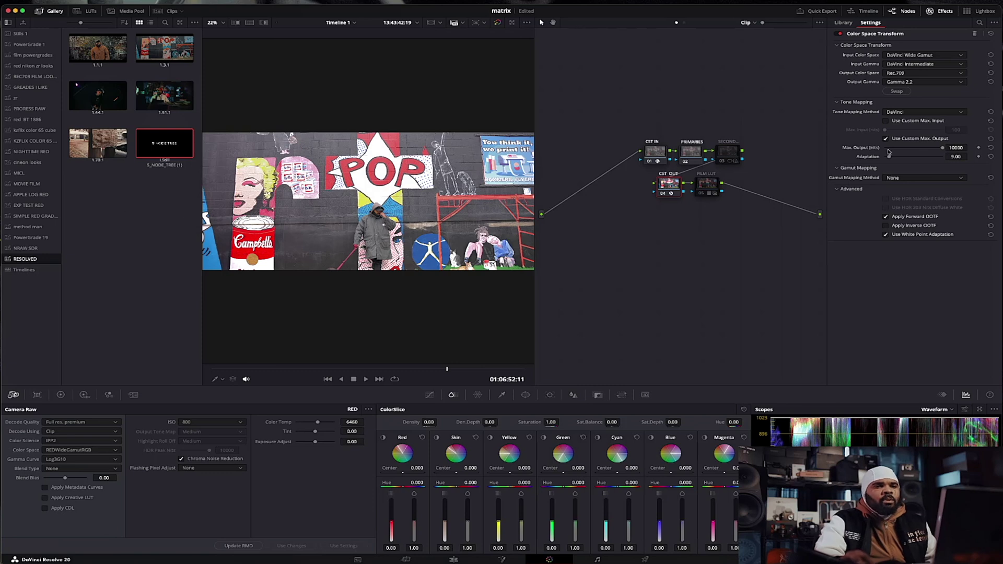
drag(944, 149, 815, 158)
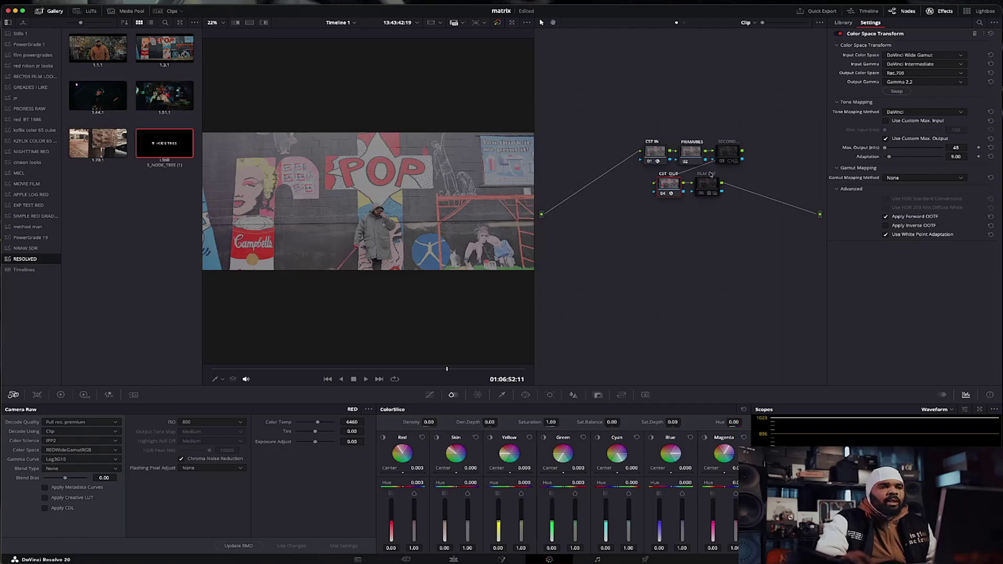
- Select the PRIMARIES node and show its primaries controls as color wheels instead of color bars
click(683, 149)
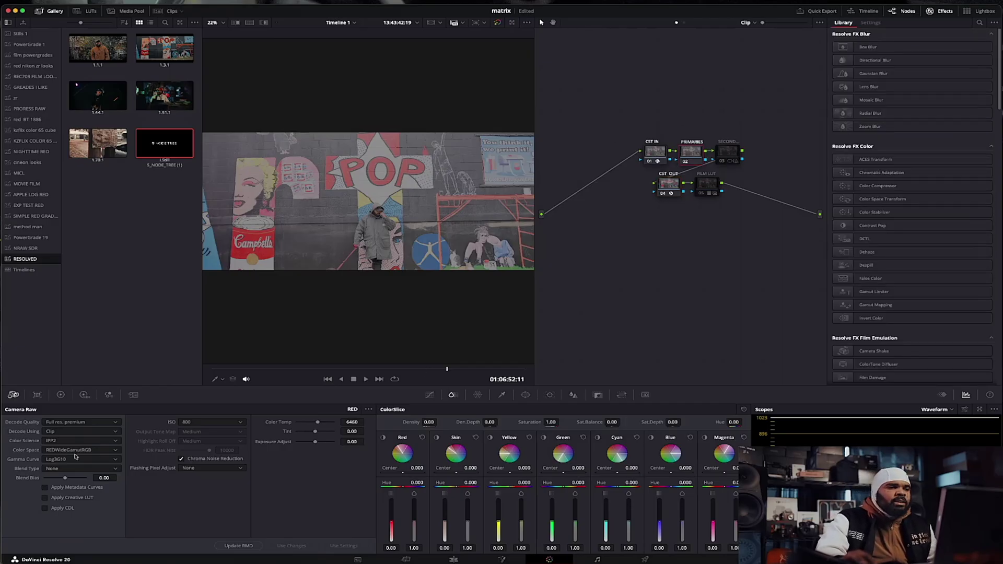
click(61, 395)
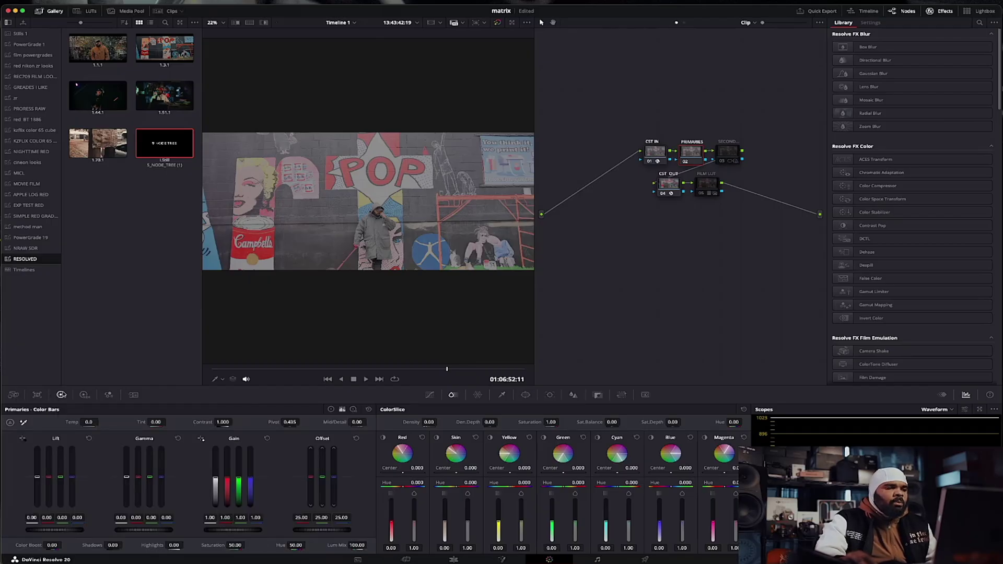
click(331, 410)
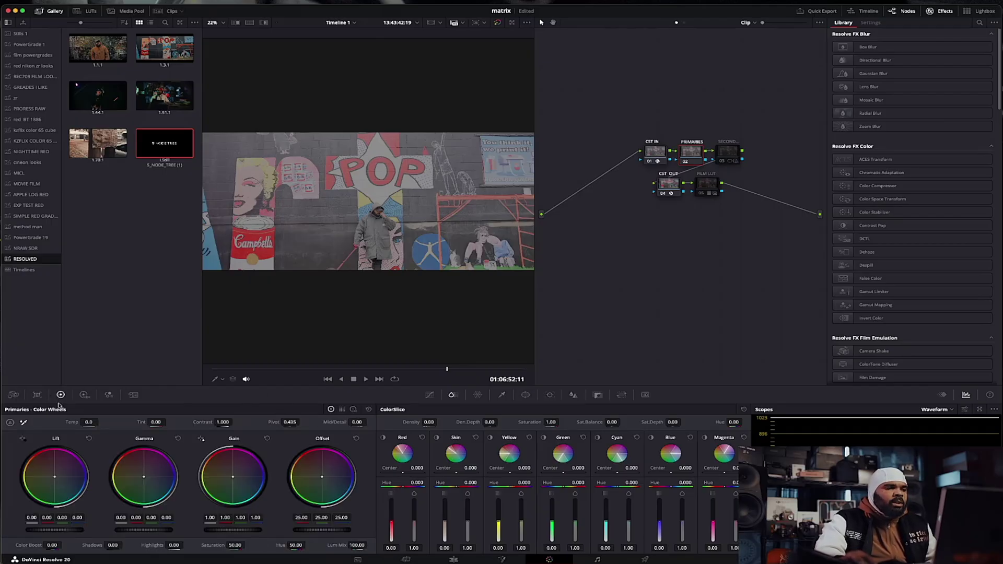
- Compare the High Dynamic Range color wheels with the Primaries color wheels for the PRIMARIES node
click(85, 395)
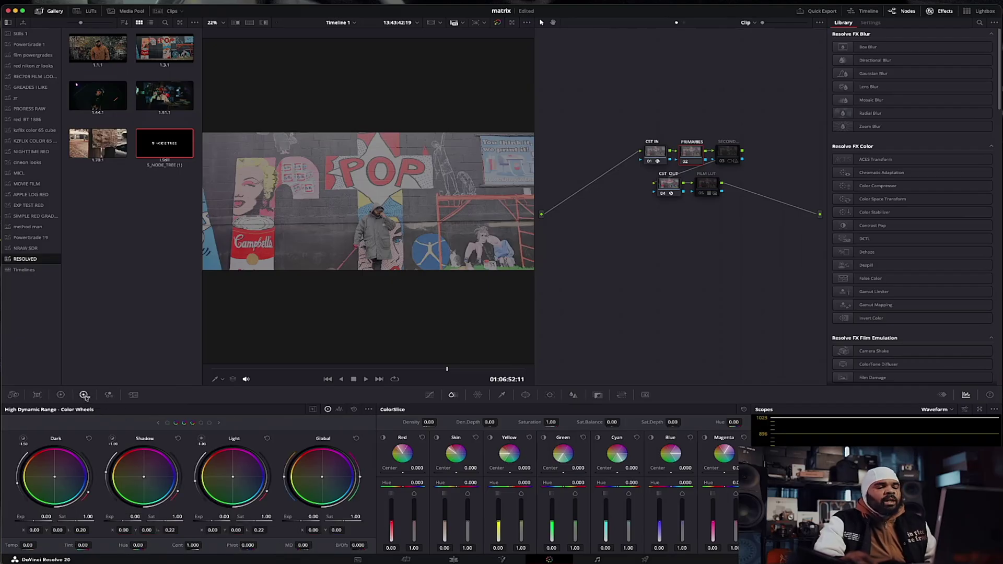
click(62, 396)
click(84, 396)
click(63, 396)
click(84, 396)
click(61, 396)
click(84, 396)
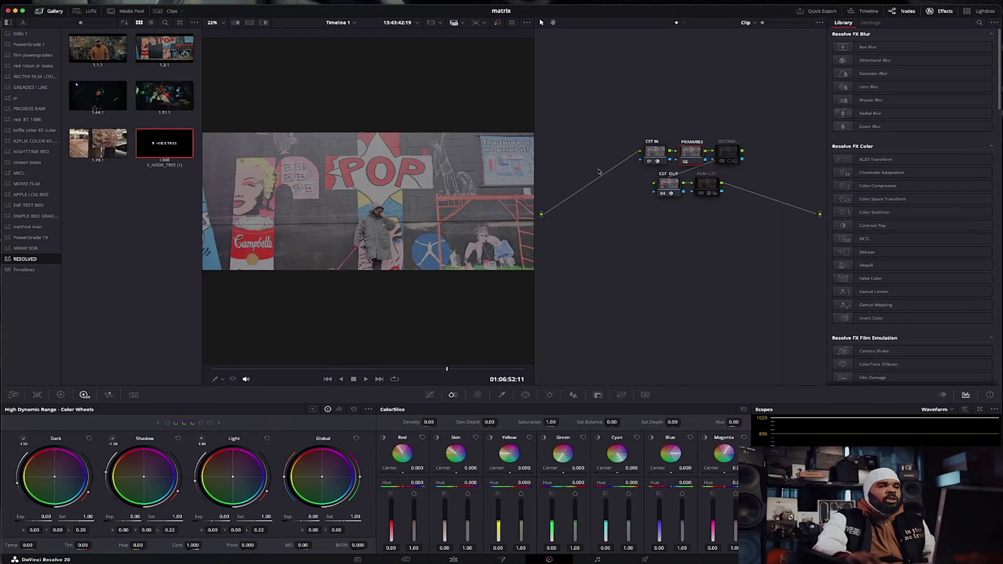
- Turn the secondaries node on, show the Window shape controls, and turn the node off again
click(722, 161)
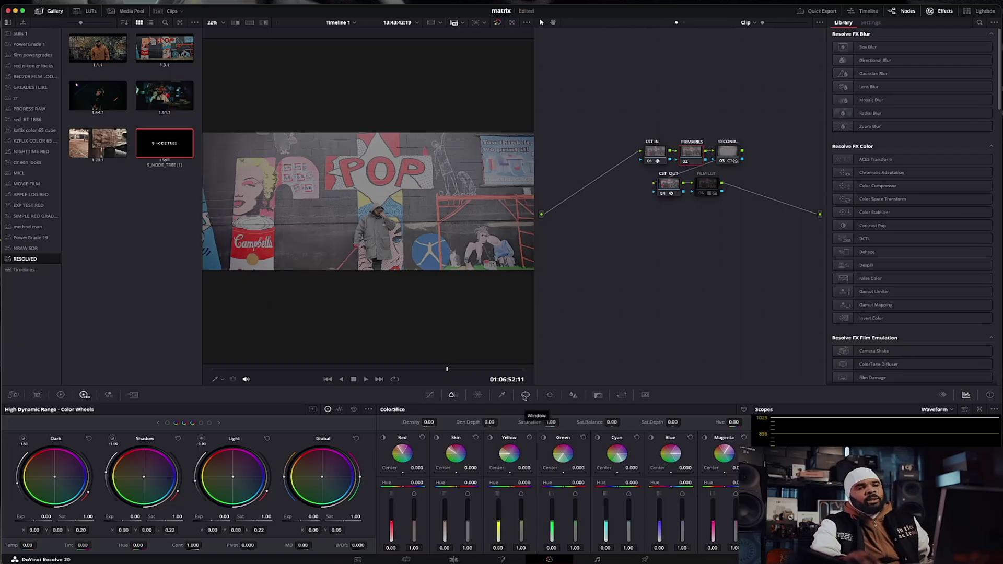
click(525, 396)
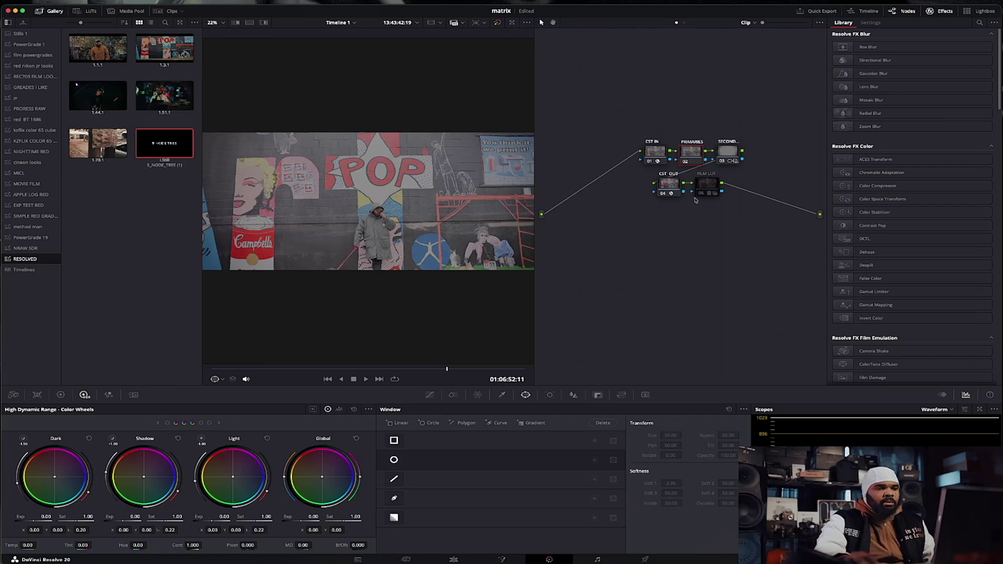
click(723, 162)
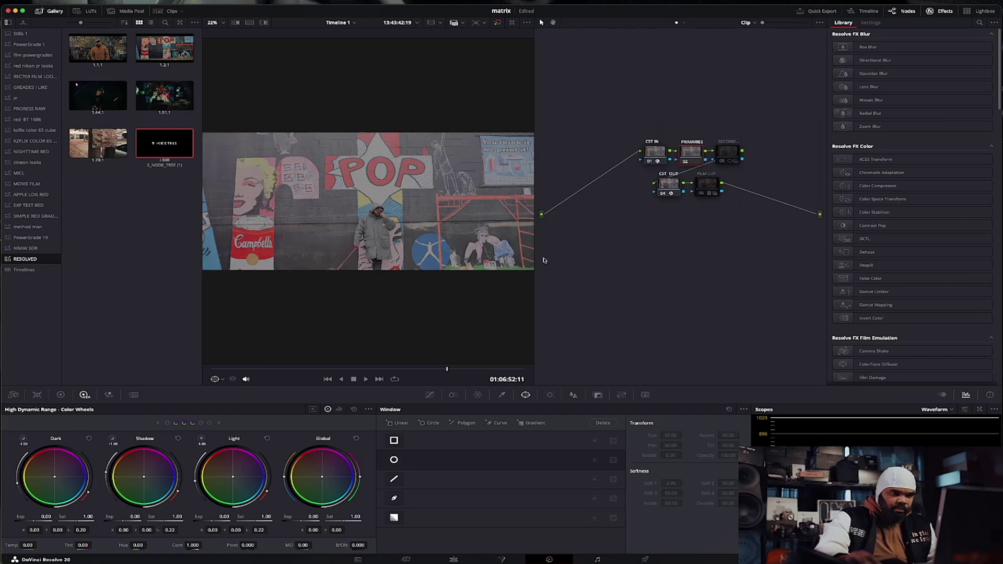
- Make room after the CST IN node, insert a serial node there and label it wb
mouse_move(533, 259)
mouse_down()
mouse_move(661, 264)
mouse_move(546, 263)
mouse_up()
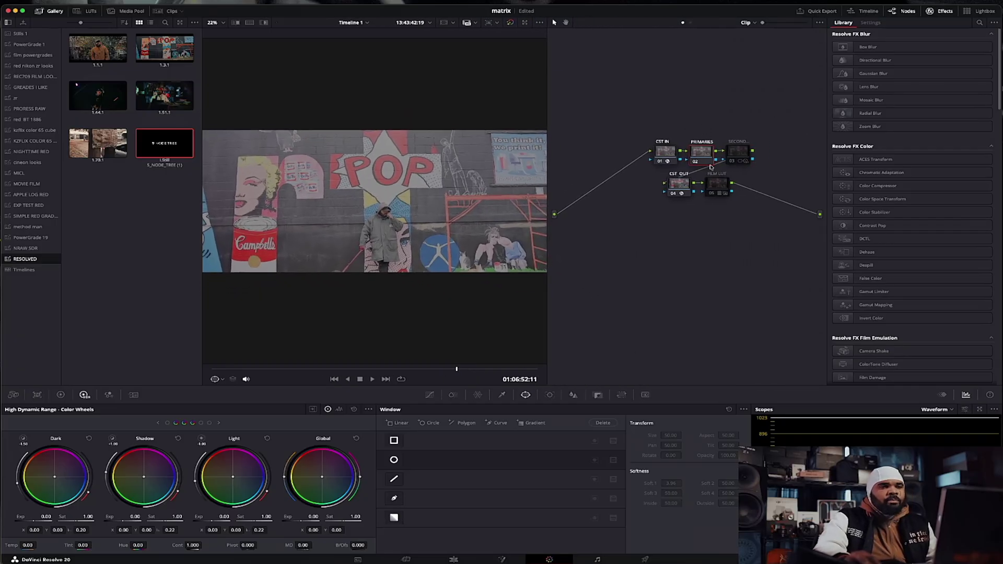
drag(707, 155, 774, 152)
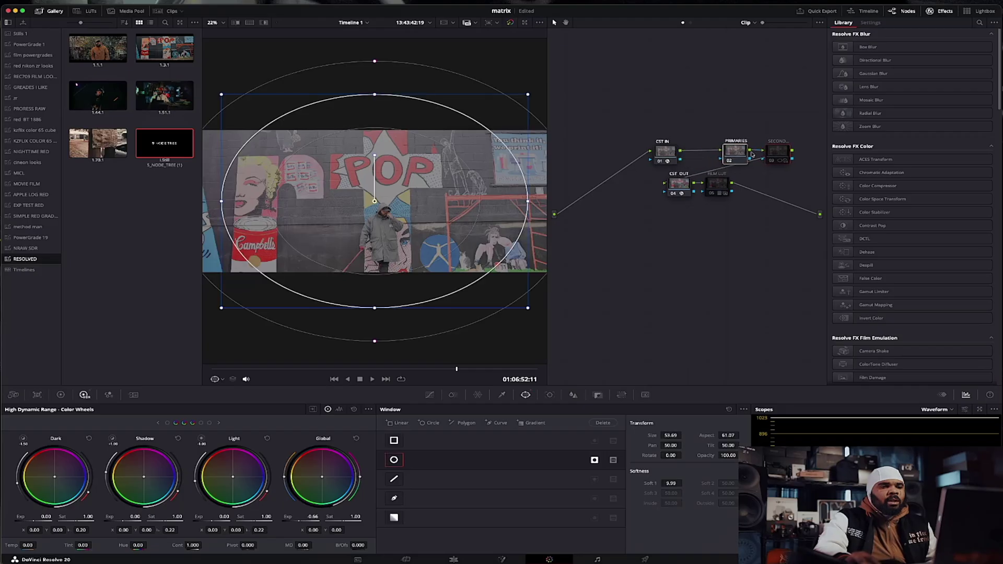
click(670, 155)
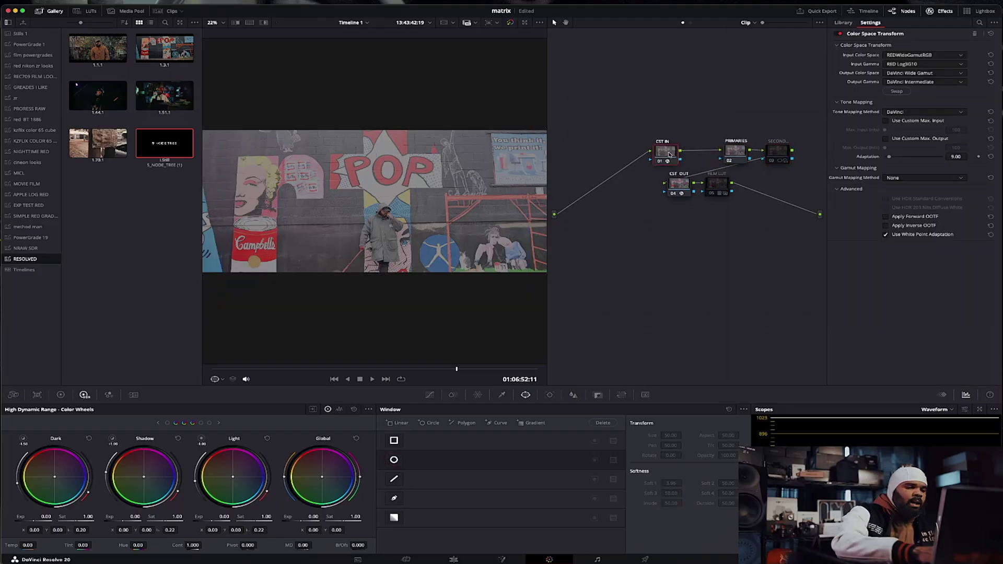
key(alt+s)
drag(699, 212, 704, 154)
right_click(704, 154)
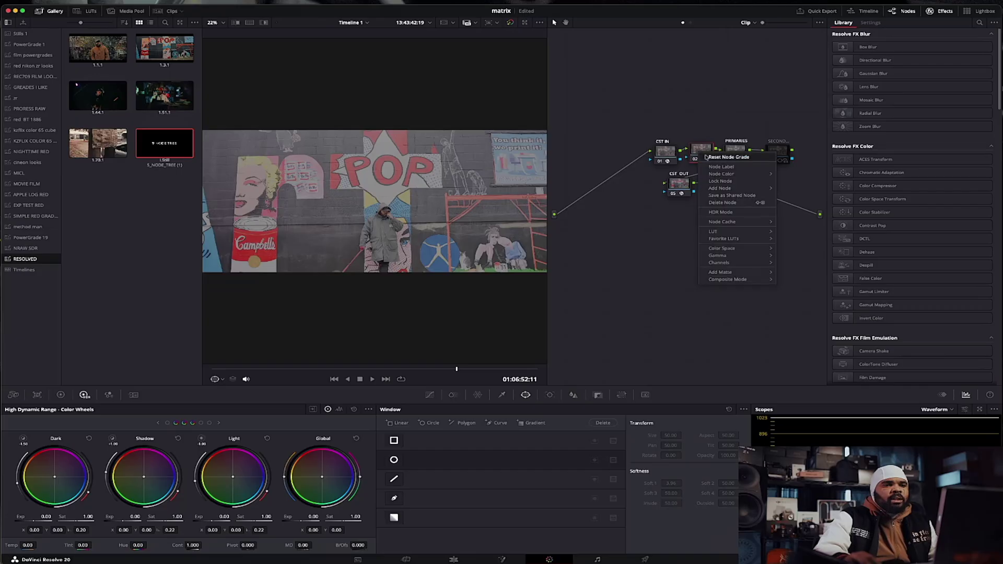
click(719, 167)
key(Return)
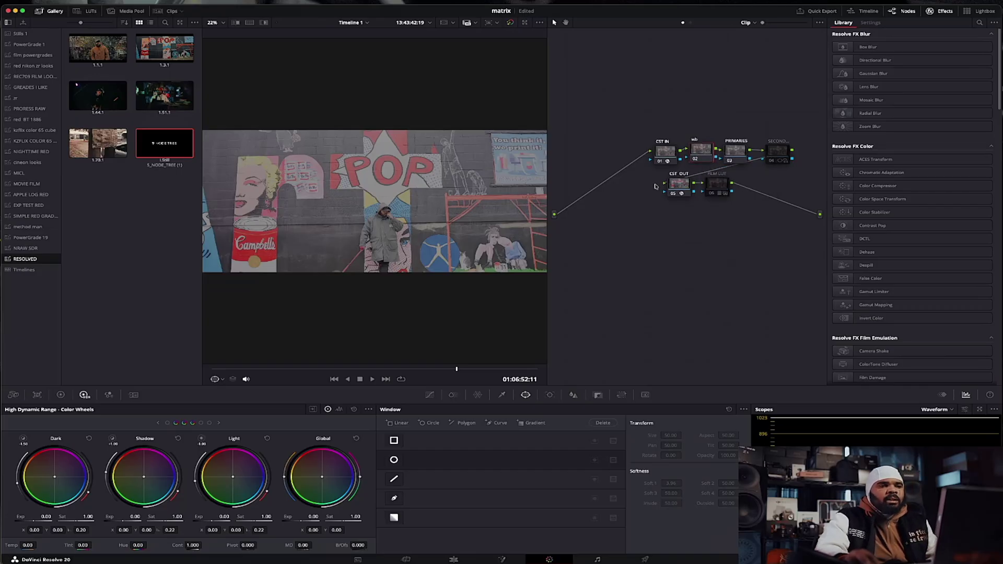
- Move the CST OUT and FILM LUT nodes to the right and insert a serial node before CST OUT
drag(663, 189, 783, 187)
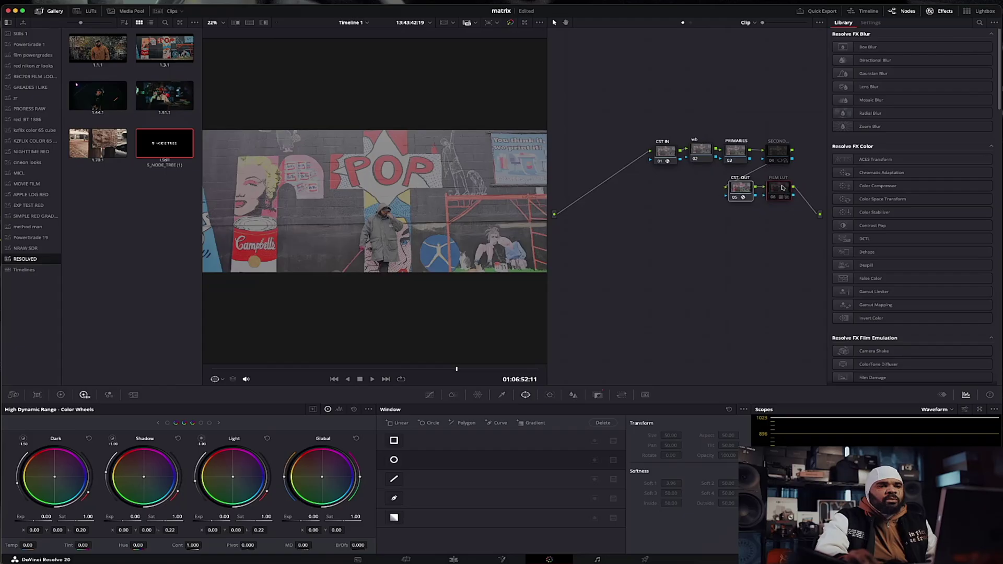
right_click(746, 187)
mouse_move(771, 222)
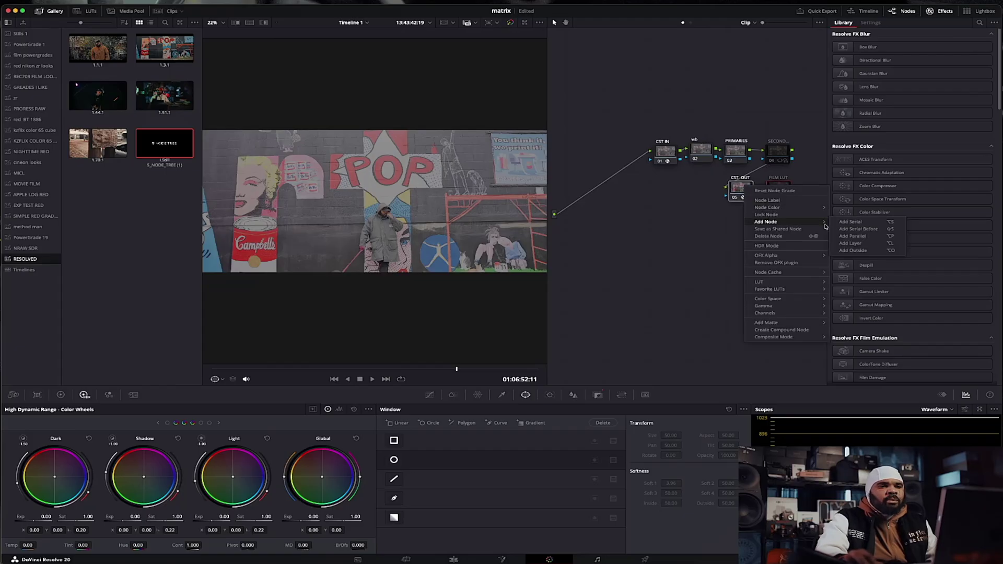
click(861, 230)
- Add a second serial node ahead of the unlabeled node before CST OUT and line it up in the row
right_click(699, 190)
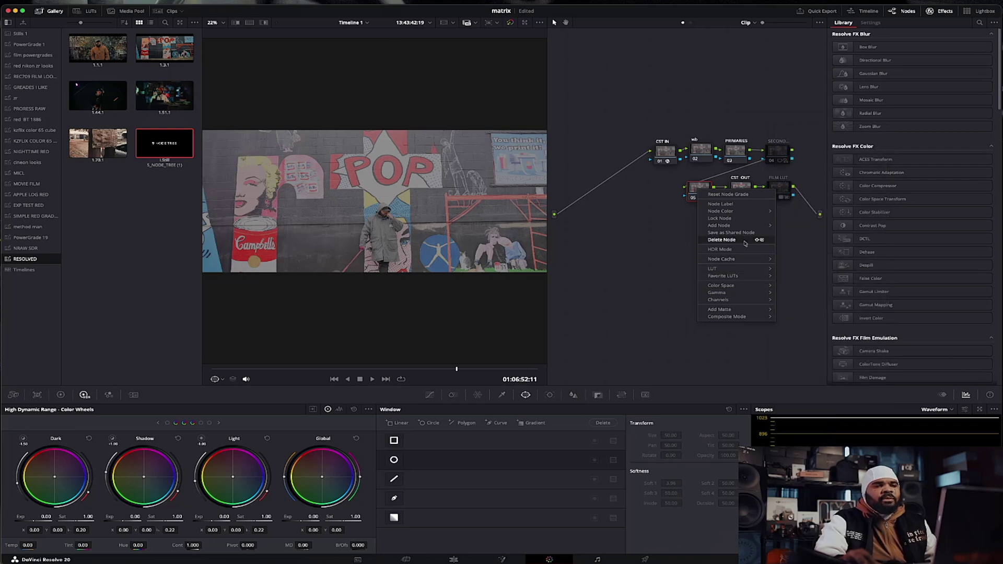
mouse_move(746, 228)
click(786, 230)
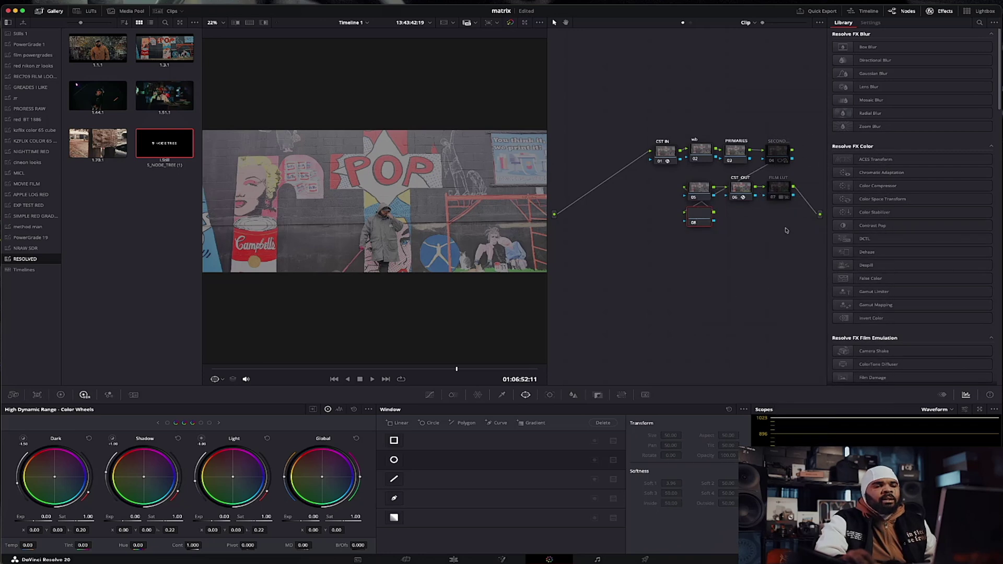
drag(692, 215, 656, 190)
- Label the two new nodes before CST OUT look and lut, in that order
right_click(658, 190)
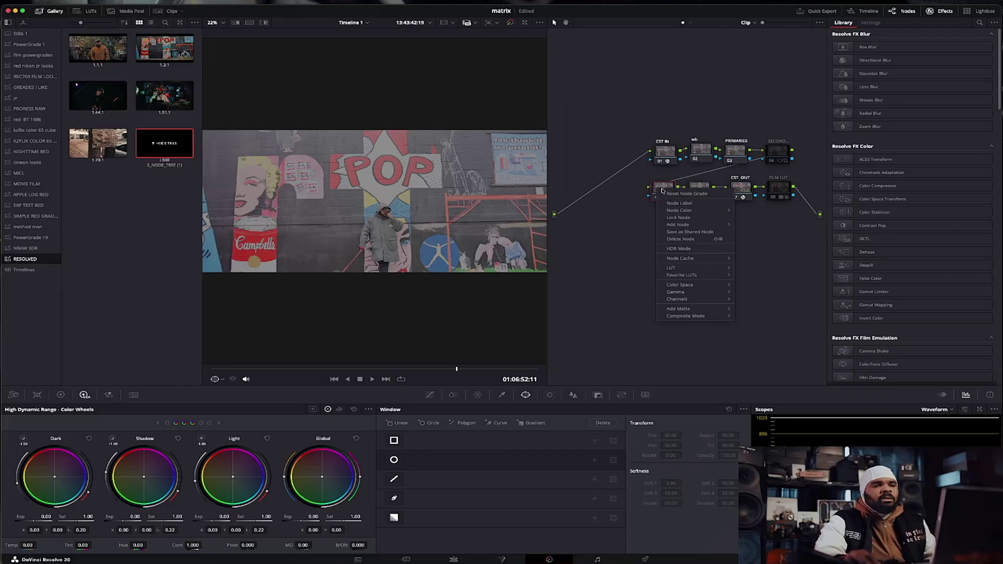
click(688, 204)
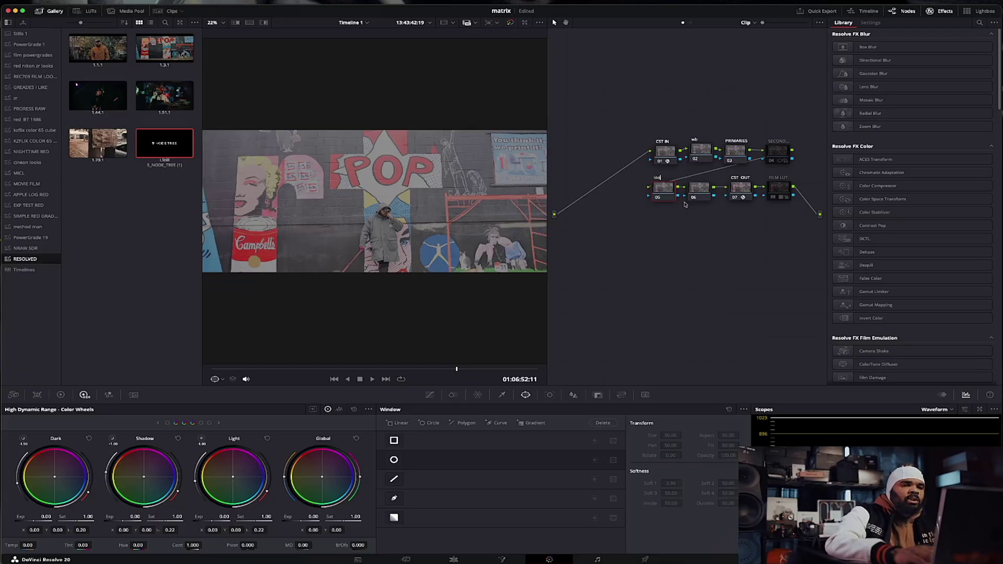
right_click(709, 197)
click(722, 207)
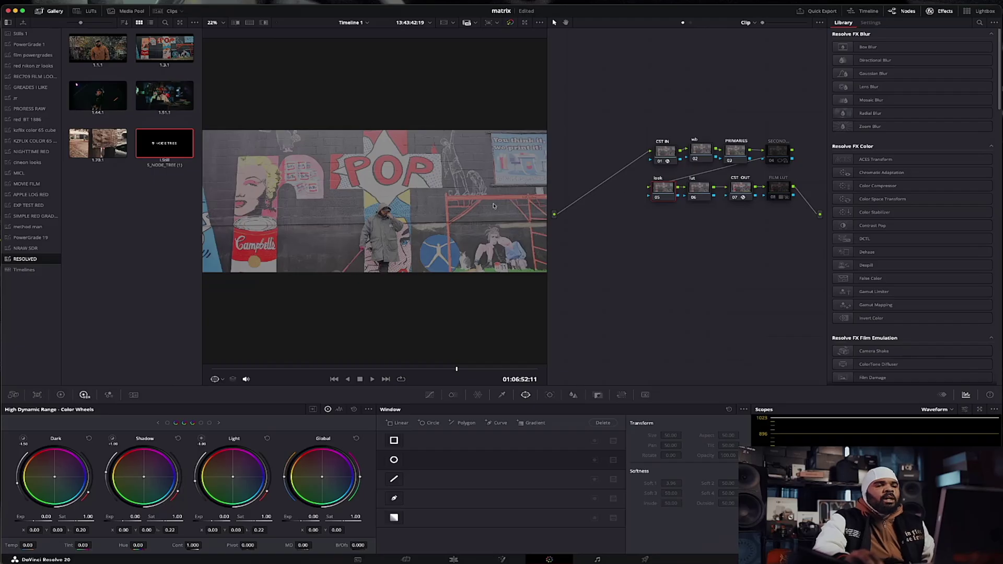
- Show the clip's camera raw settings and look through the ISO options, keeping it at 800
click(14, 395)
click(197, 424)
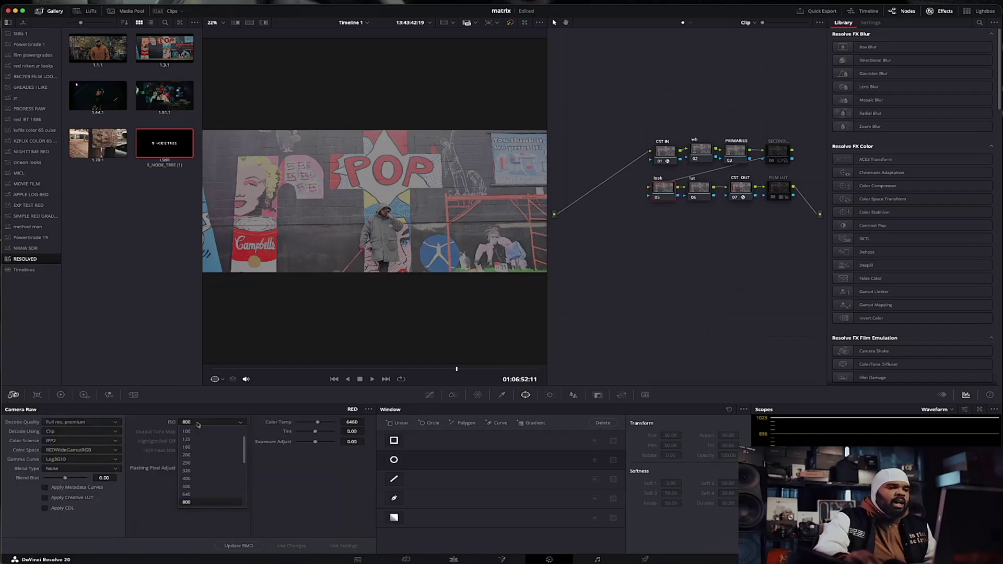
click(187, 502)
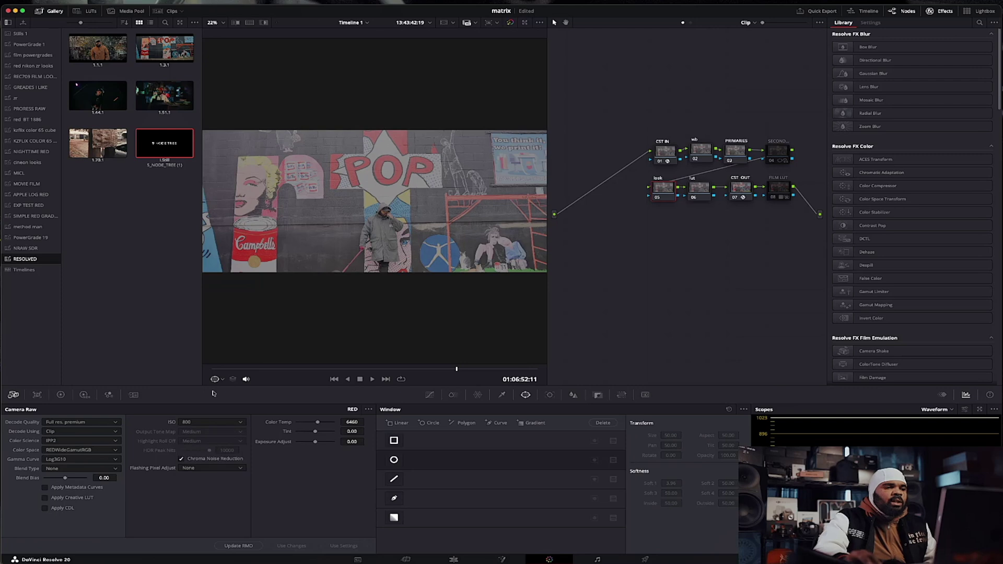
click(202, 422)
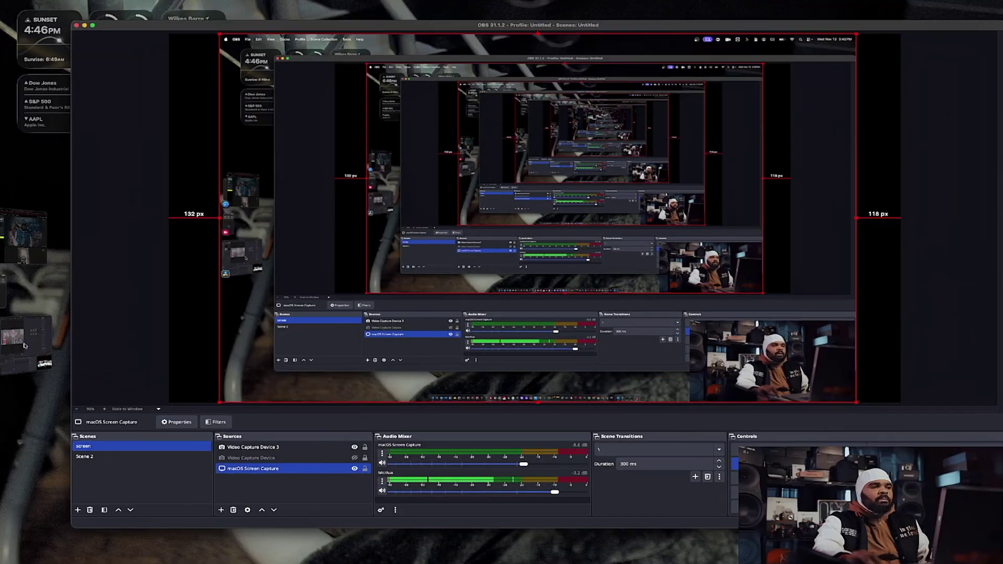
- Switch back to DaVinci Resolve, set the clip's camera raw ISO to 200 and check the frame full screen
click(24, 345)
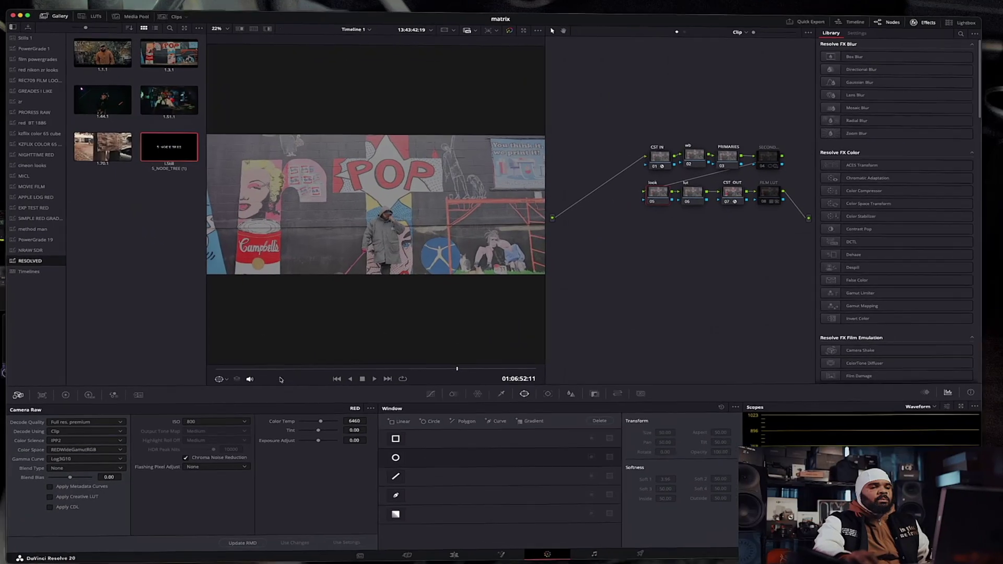
click(189, 424)
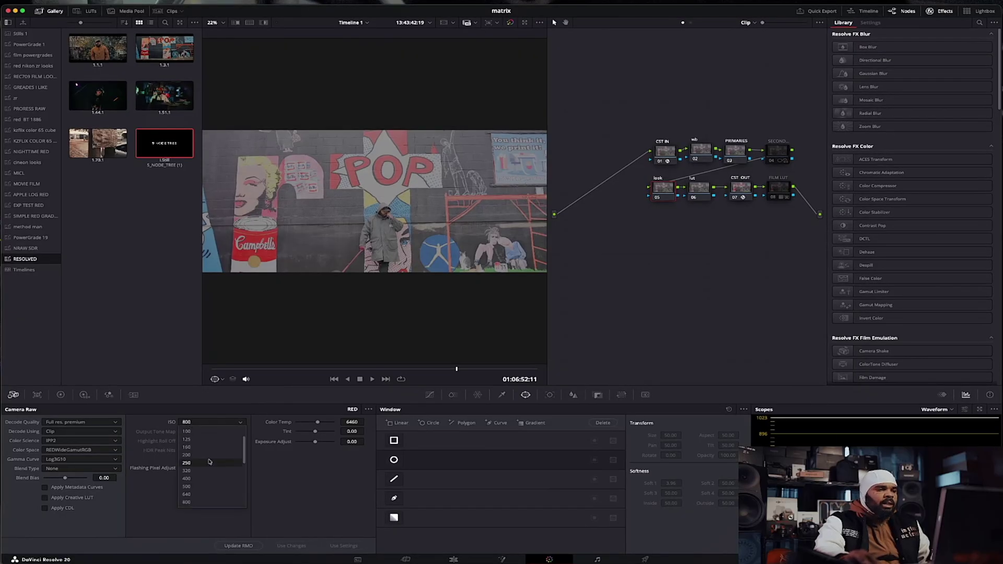
click(206, 454)
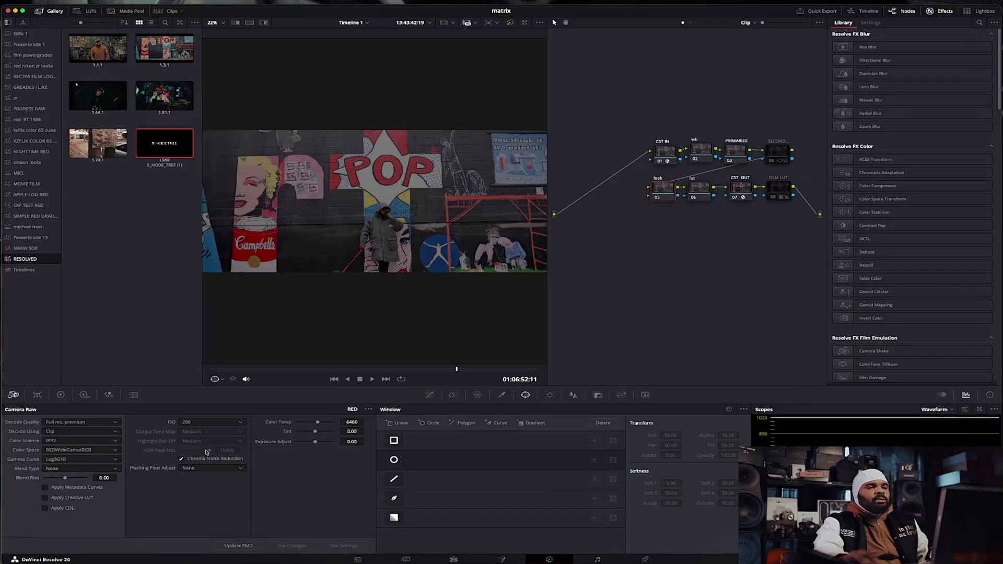
key(super+f)
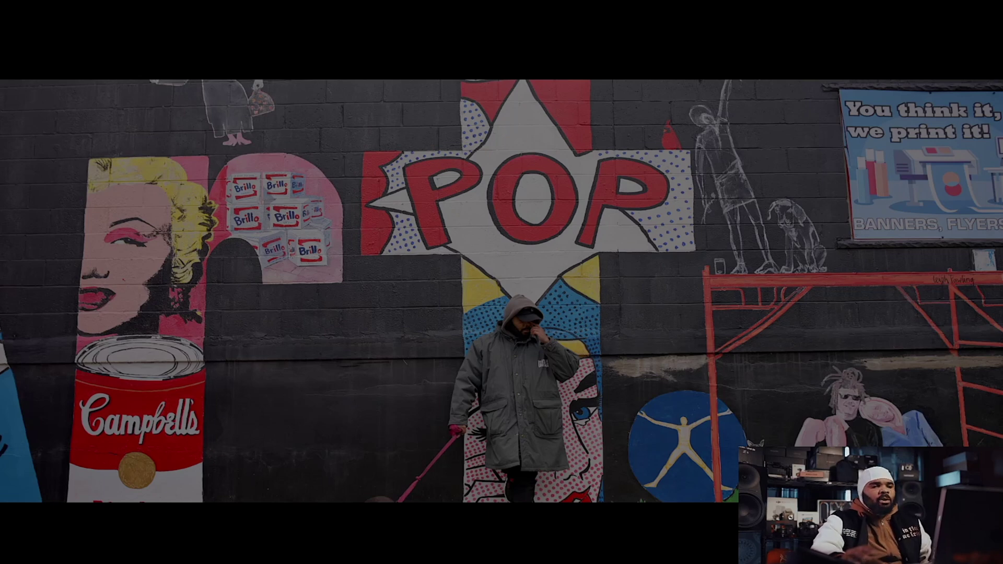
key(super+f)
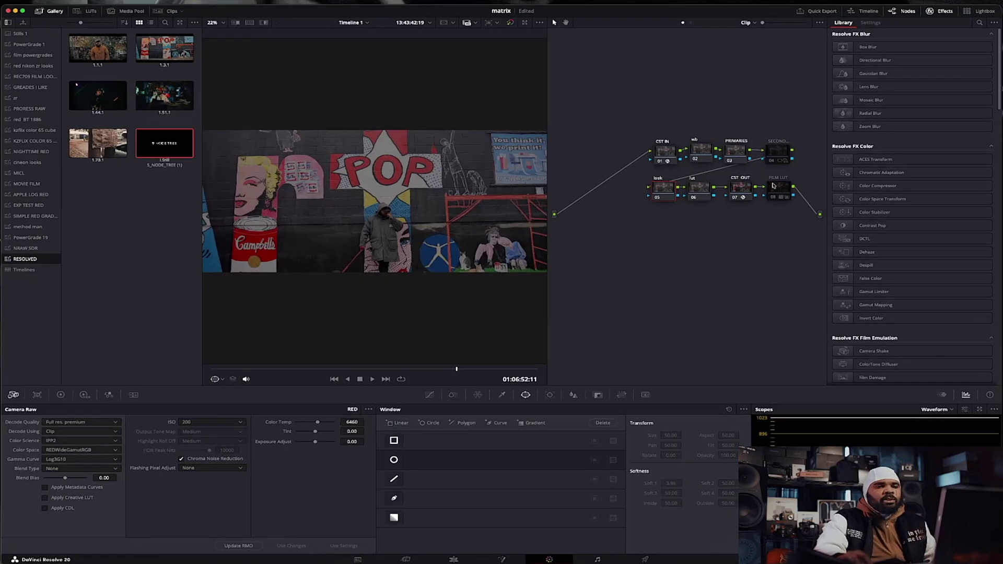
- Apply the RED FilmBias bleach bypass LUT from the RED_IPP2_Creative folder in luts i use to the lut node and check the frame full screen
click(701, 192)
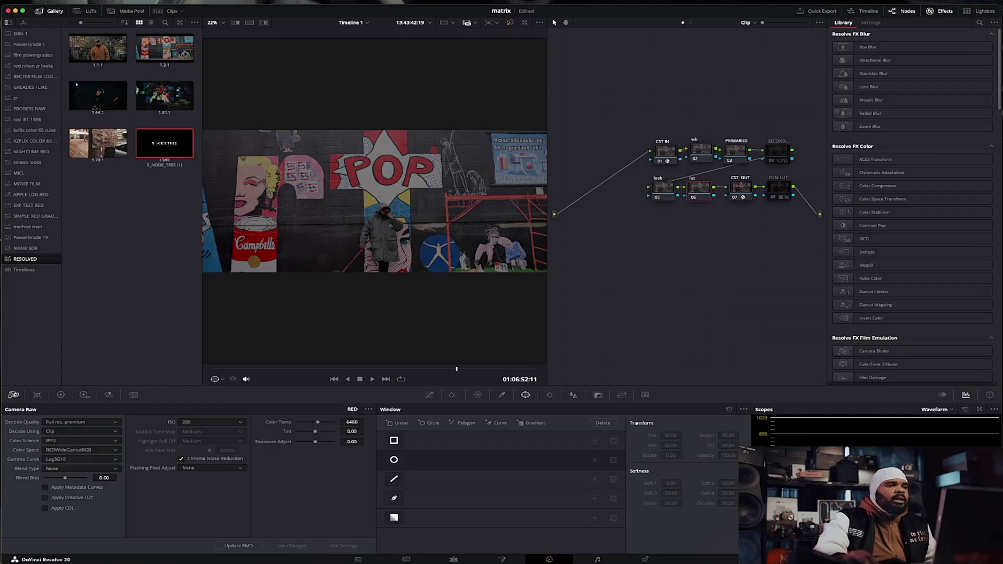
click(86, 11)
scroll(25, 284, down, 5)
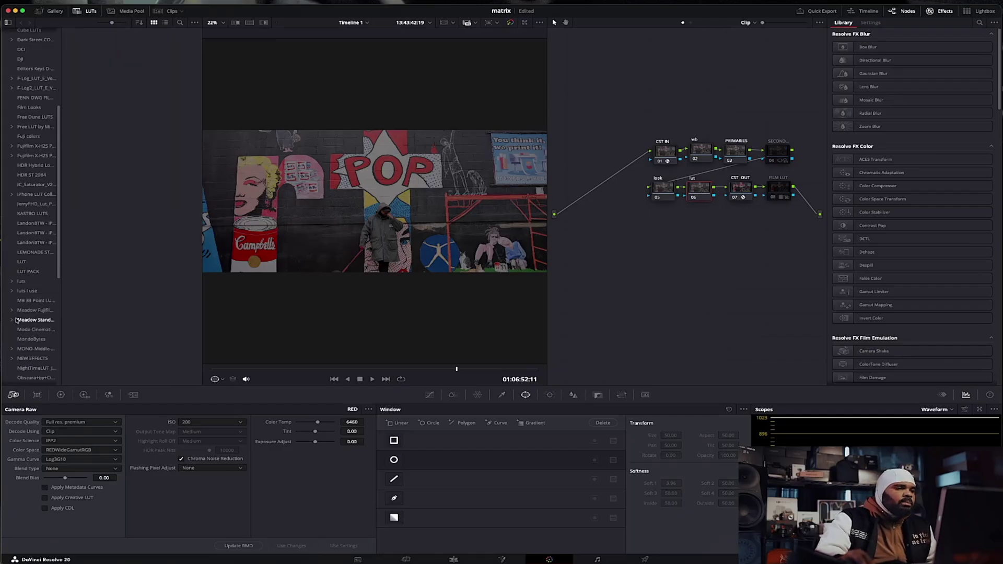
click(40, 288)
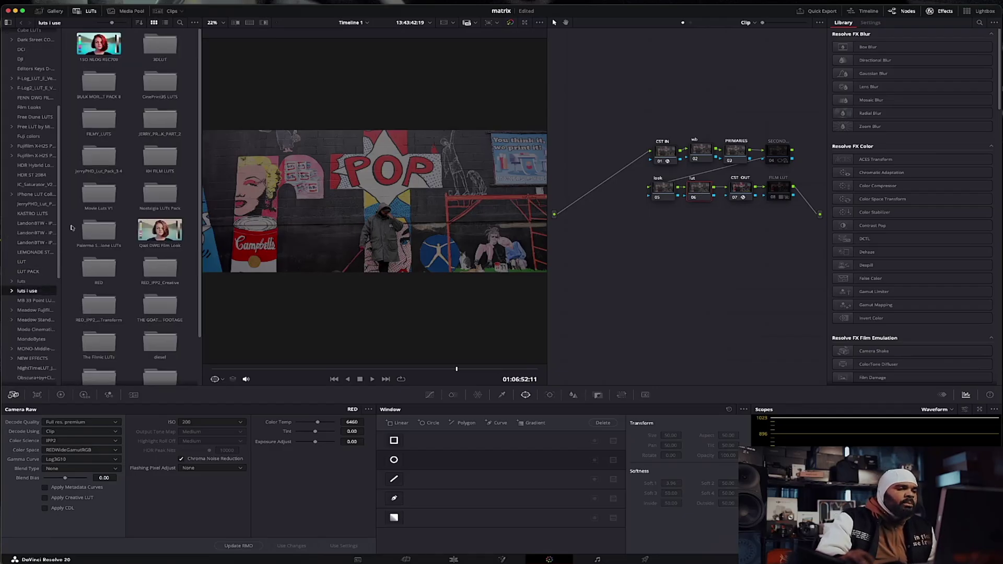
scroll(155, 220, down, 2)
double_click(155, 215)
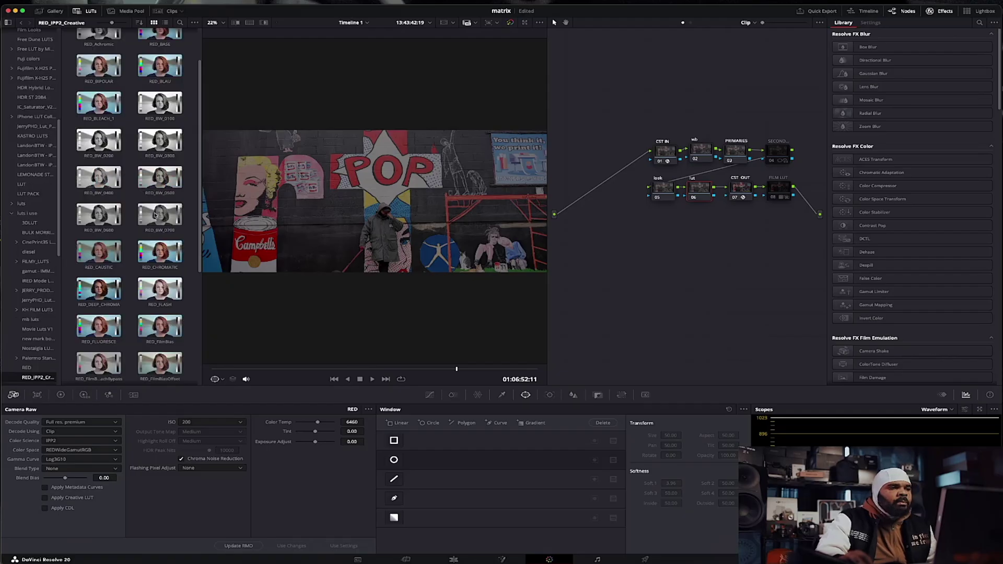
scroll(190, 183, down, 5)
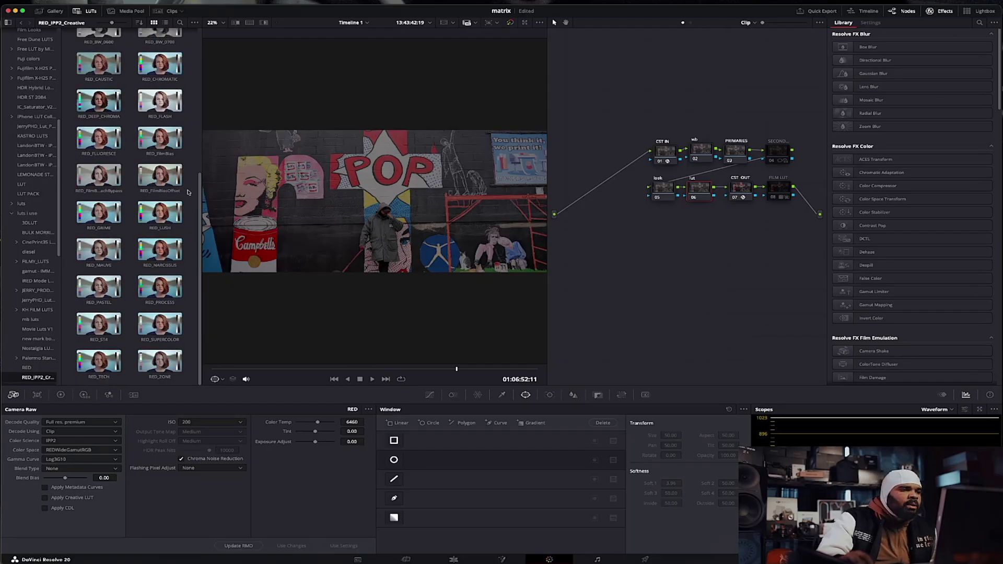
drag(114, 179, 701, 195)
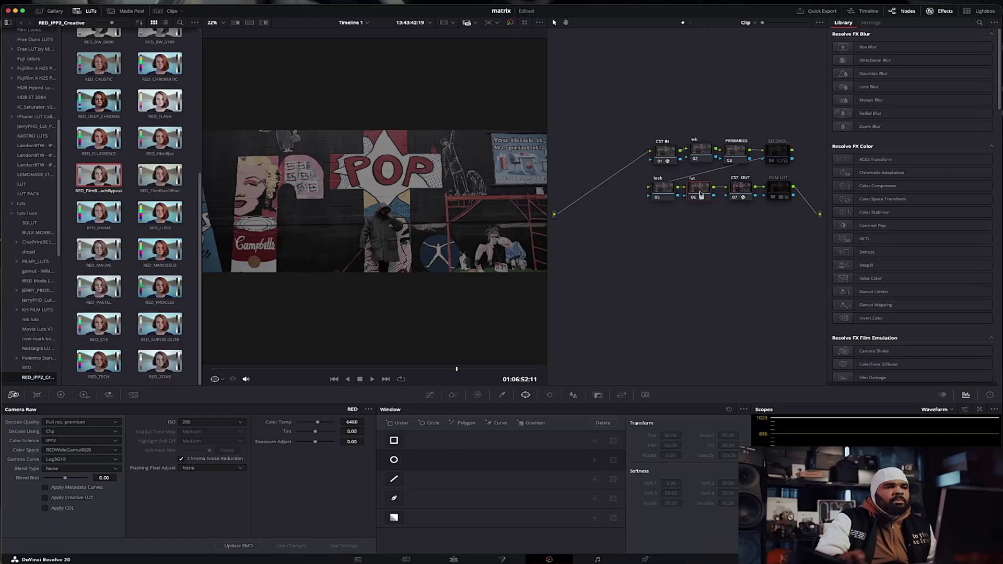
key(super+f)
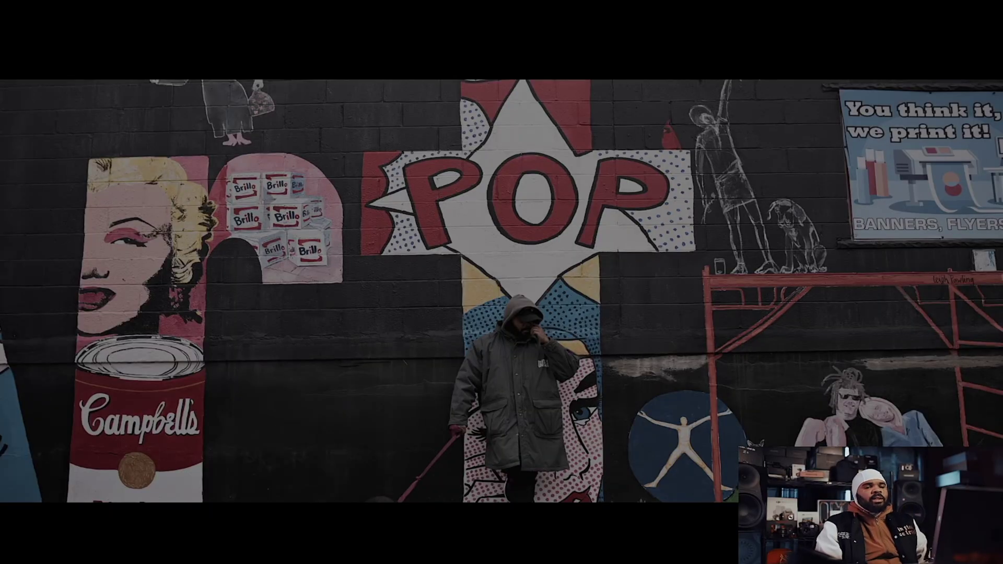
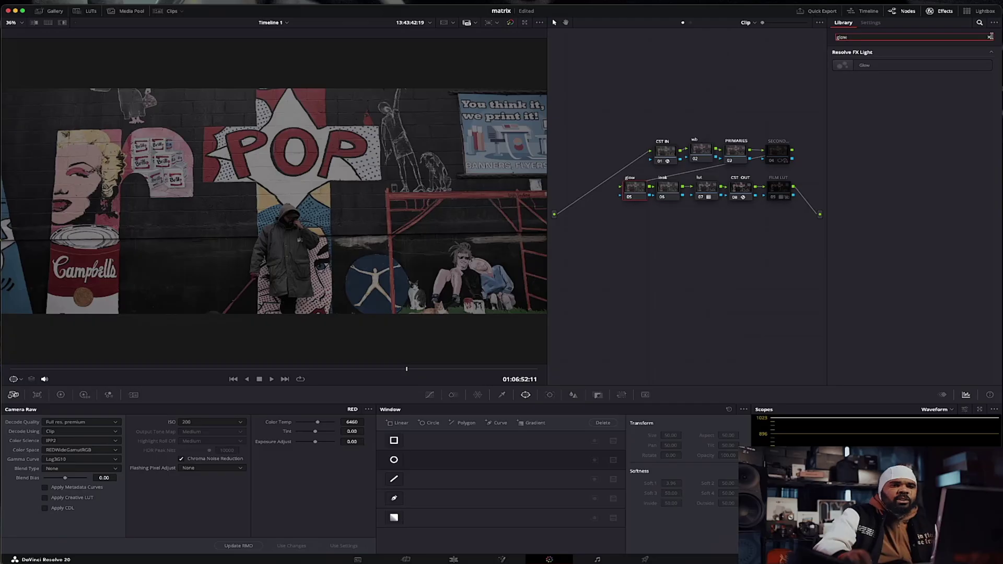
- Add the Glow effect to the glow node with shine threshold and spread at 0 and composite type Softlight
drag(864, 65, 637, 191)
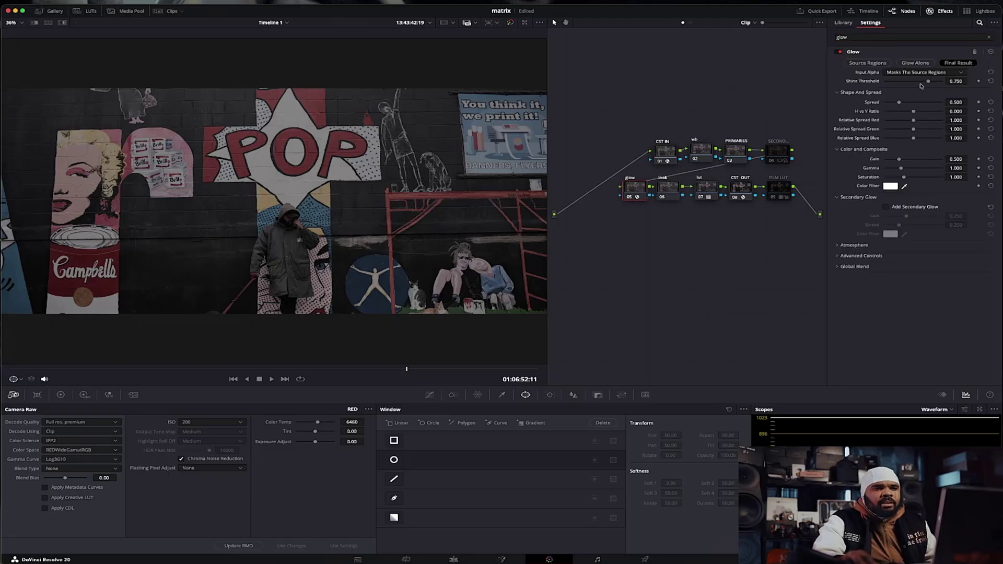
drag(929, 81, 898, 105)
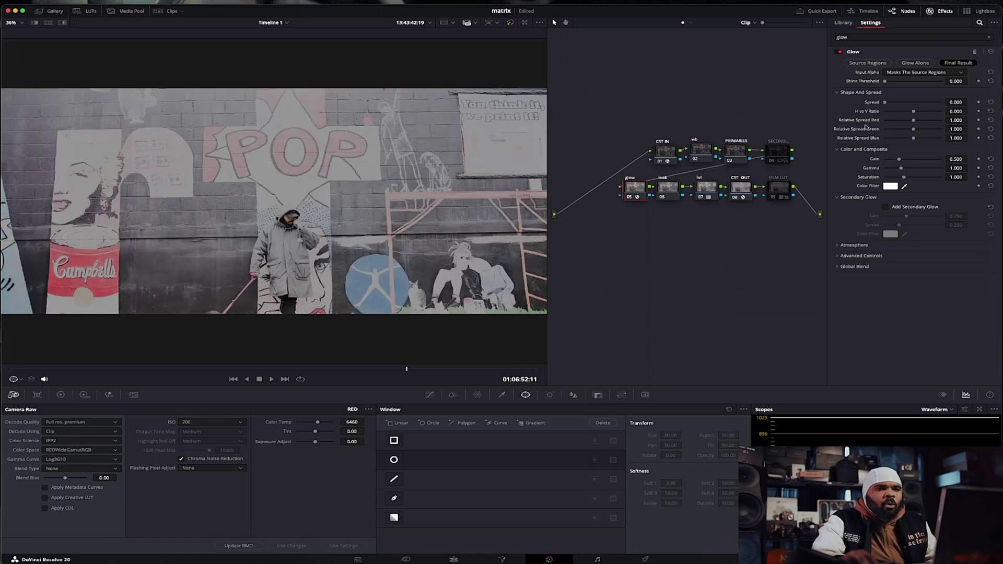
click(891, 257)
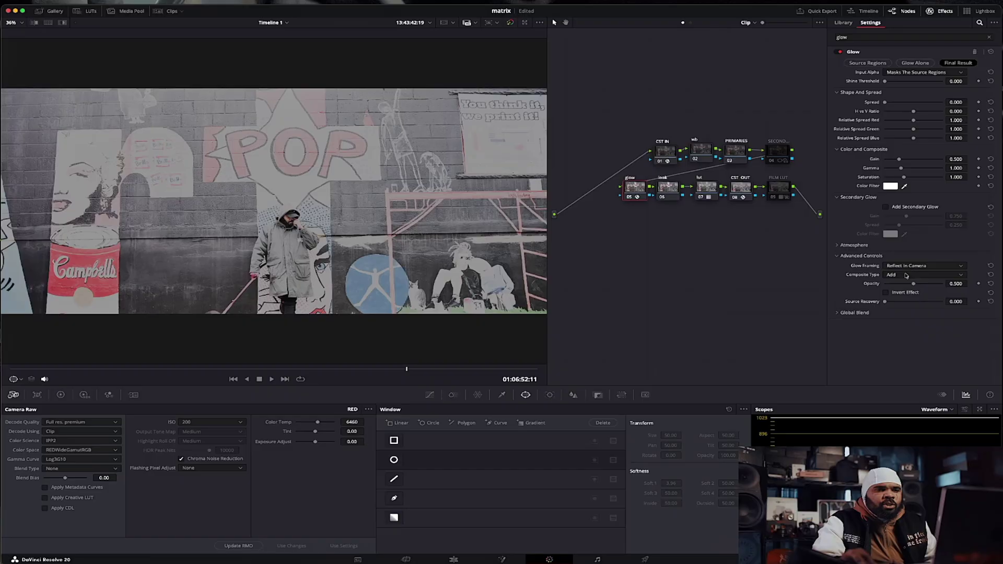
click(907, 276)
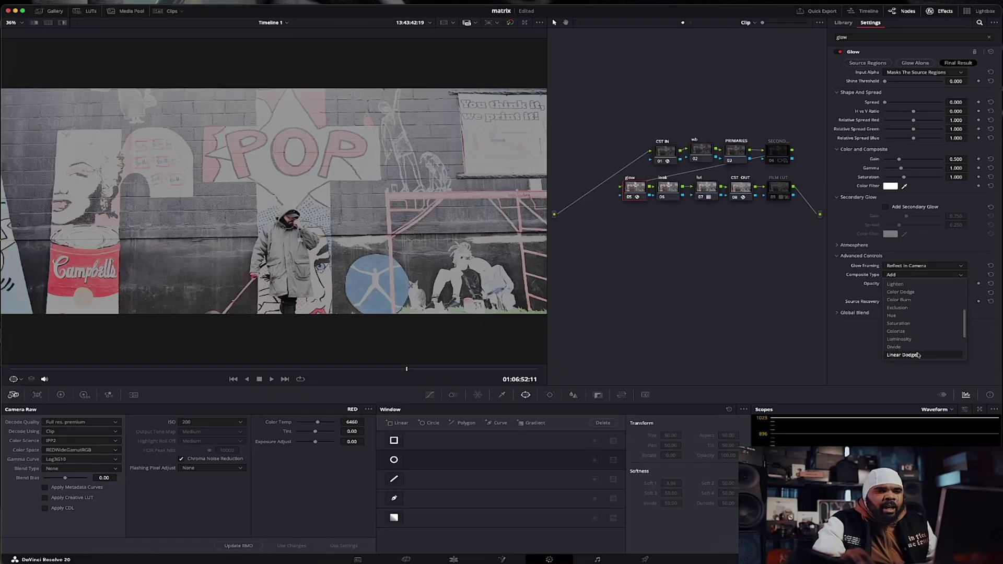
scroll(920, 314, down, 2)
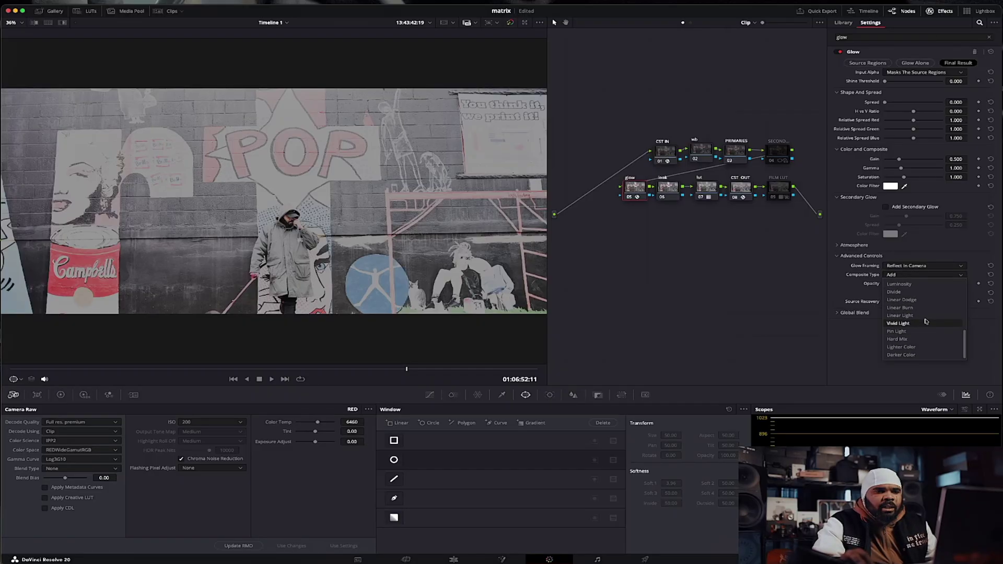
scroll(927, 330, down, 1)
scroll(928, 329, up, 10)
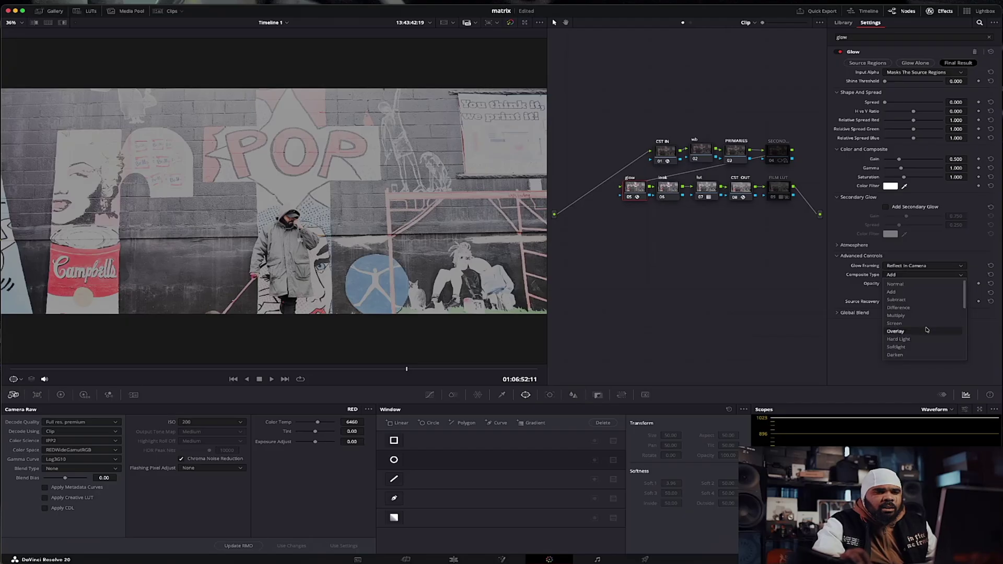
click(930, 346)
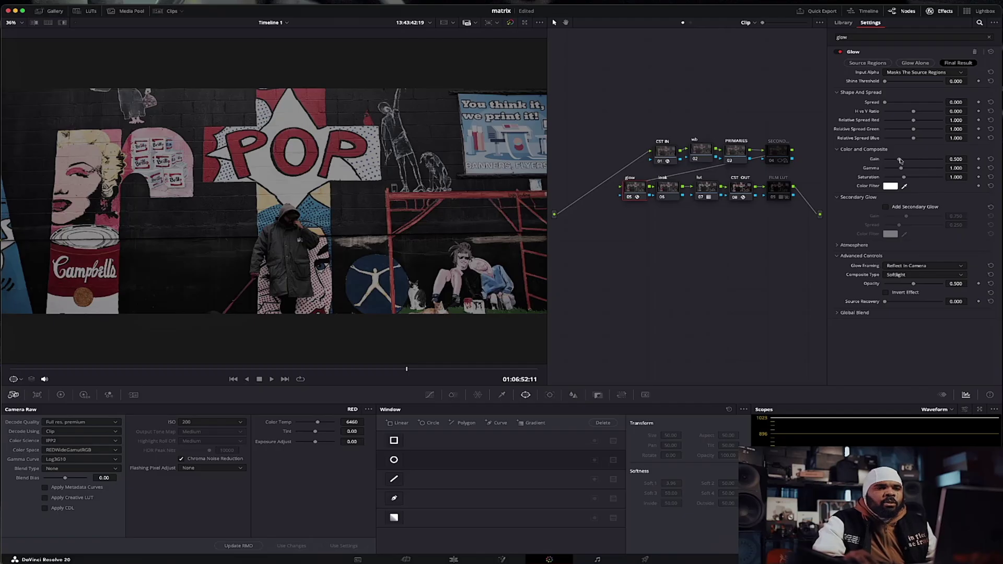
- Adjust the Glow effect's gain to about 0.77, inspecting the man in the hooded jacket up close along the way
drag(900, 160, 914, 161)
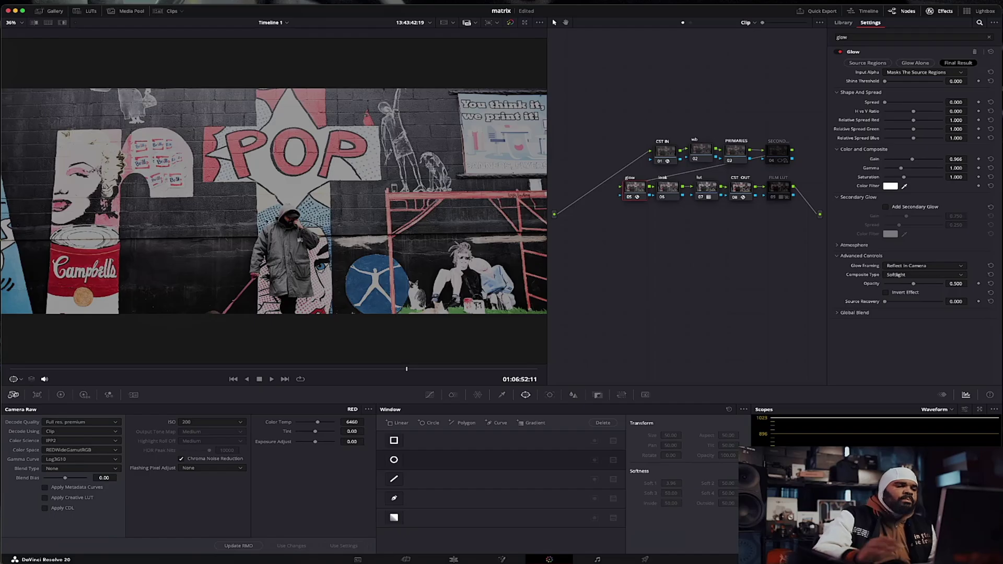
scroll(266, 220, up, 8)
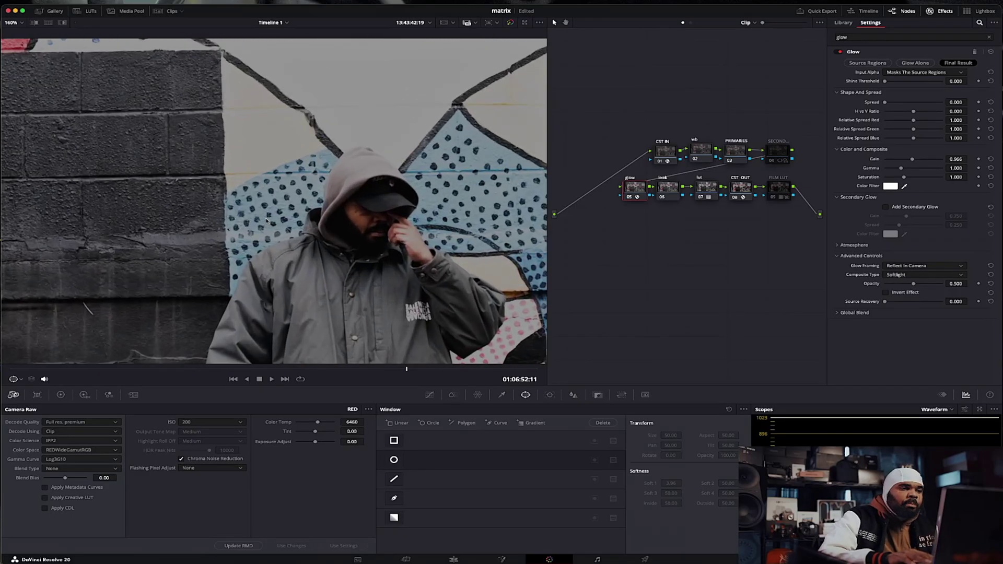
scroll(266, 221, right, 5)
scroll(267, 220, down, 4)
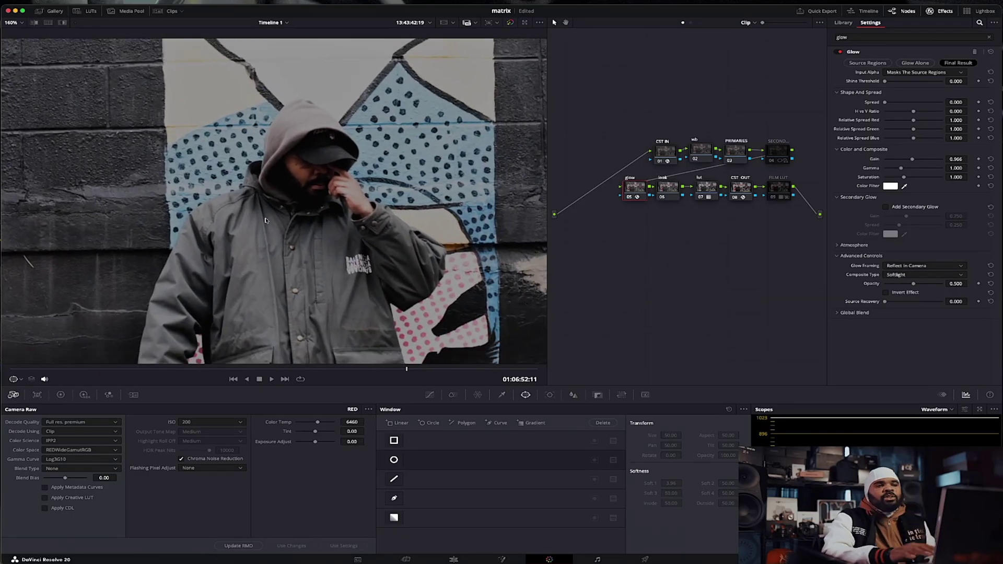
scroll(265, 221, down, 3)
click(26, 23)
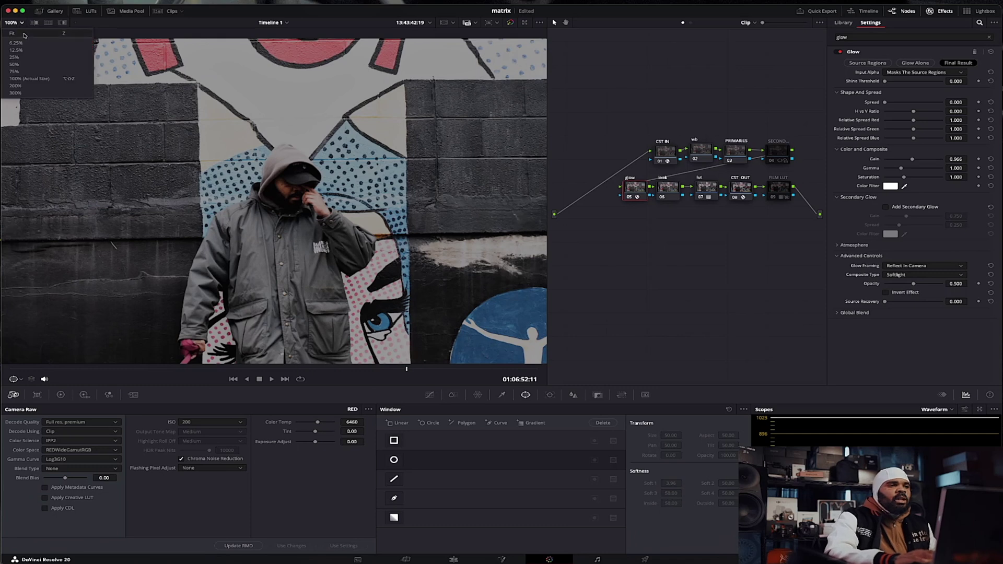
click(24, 35)
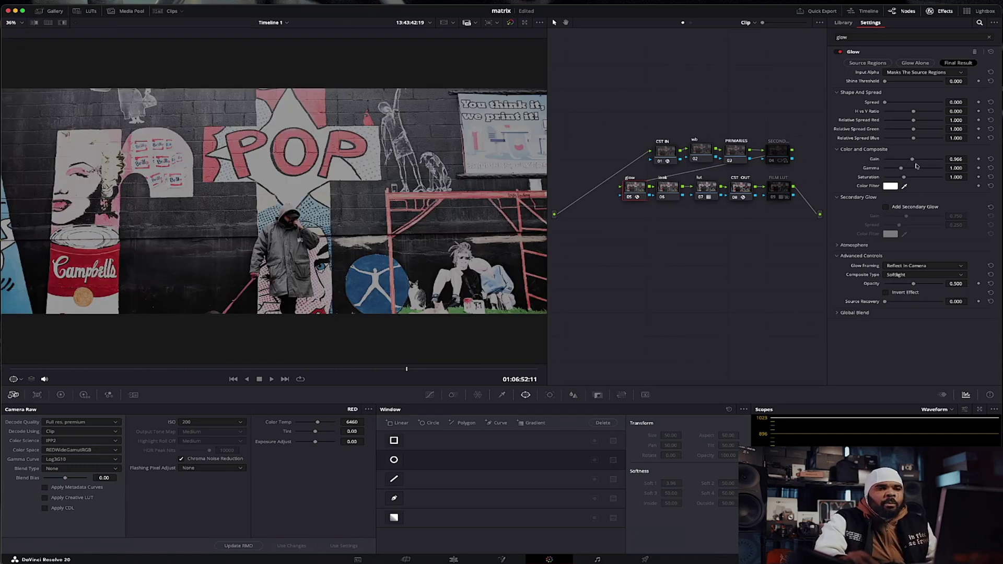
drag(913, 160, 907, 163)
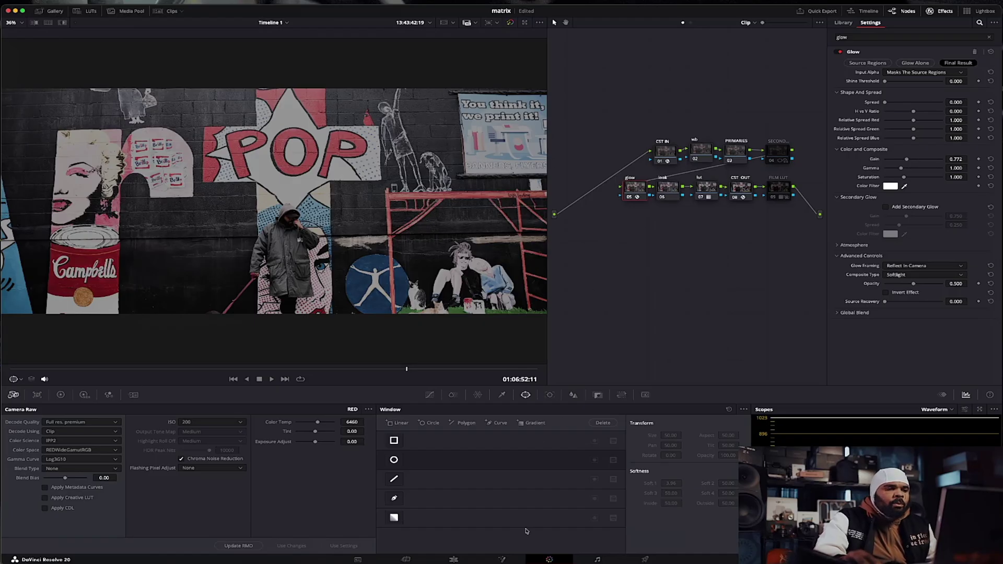
- Reframe the clip on the Edit page by raising its vertical position until the ground shows, and return to the Color page
click(454, 559)
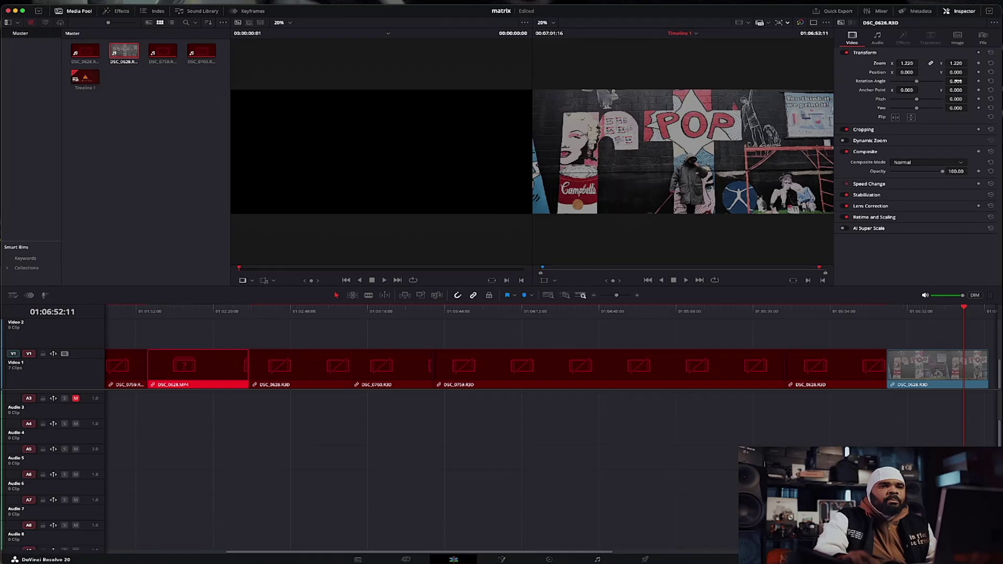
mouse_move(955, 73)
mouse_down()
mouse_move(970, 72)
mouse_move(955, 72)
mouse_up()
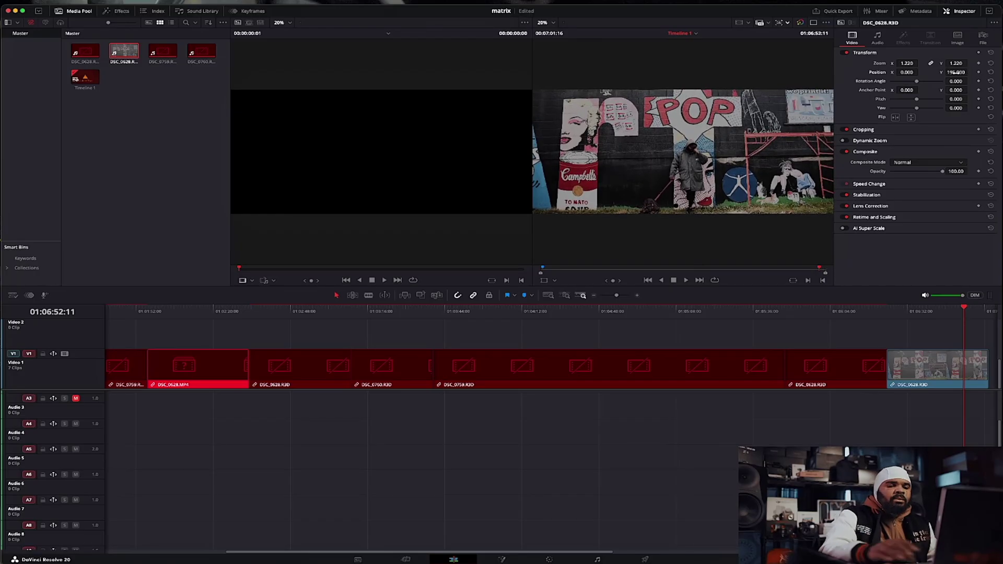
click(549, 557)
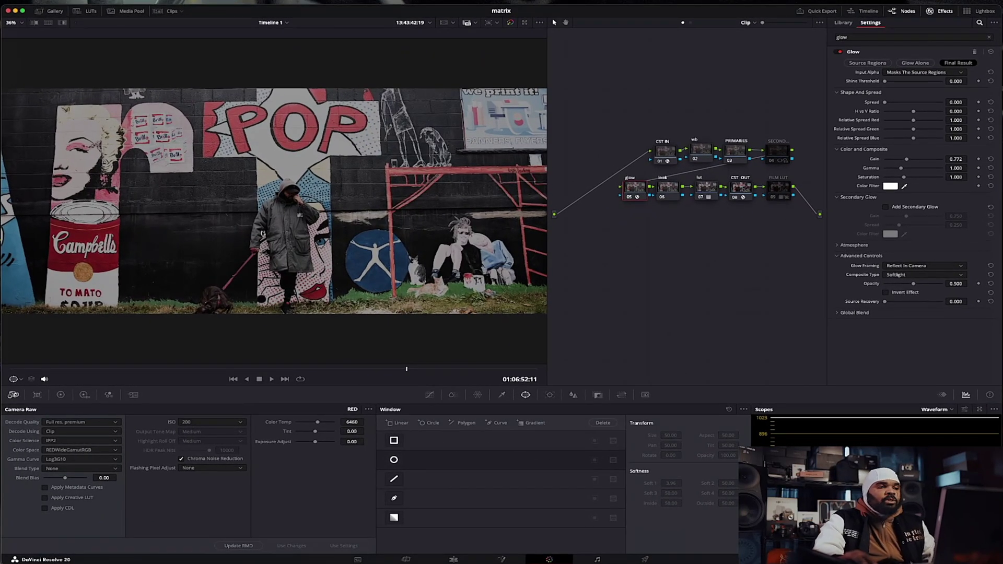
- Apply the Chromatic Cream LUT from the gamut folder in luts i use to the look node and close the LUT browser
click(671, 188)
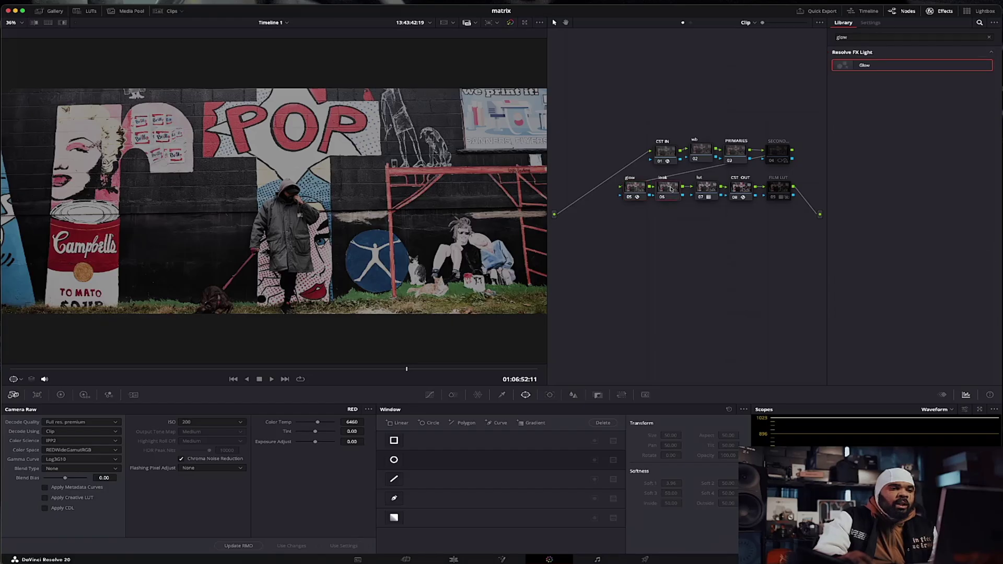
click(86, 11)
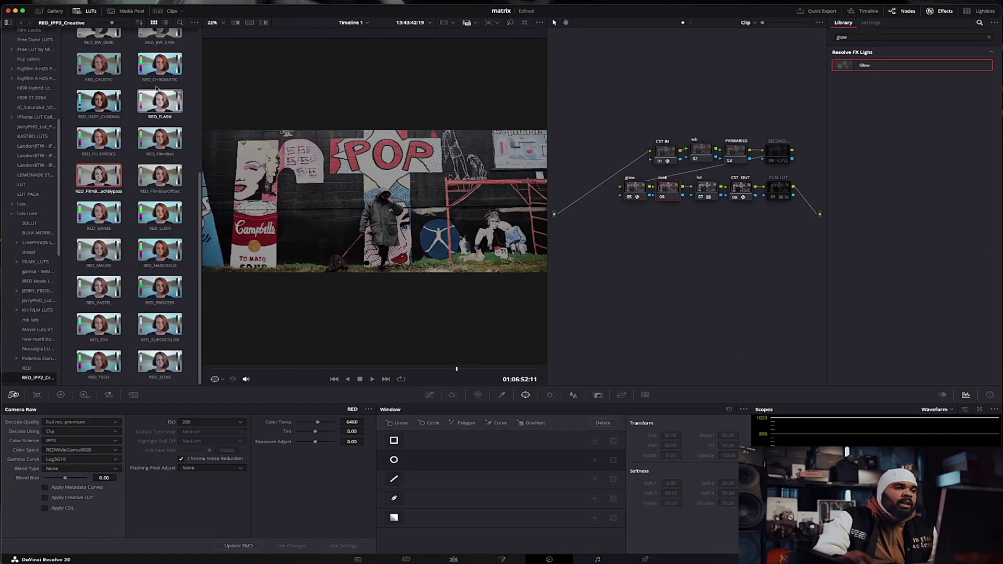
click(21, 22)
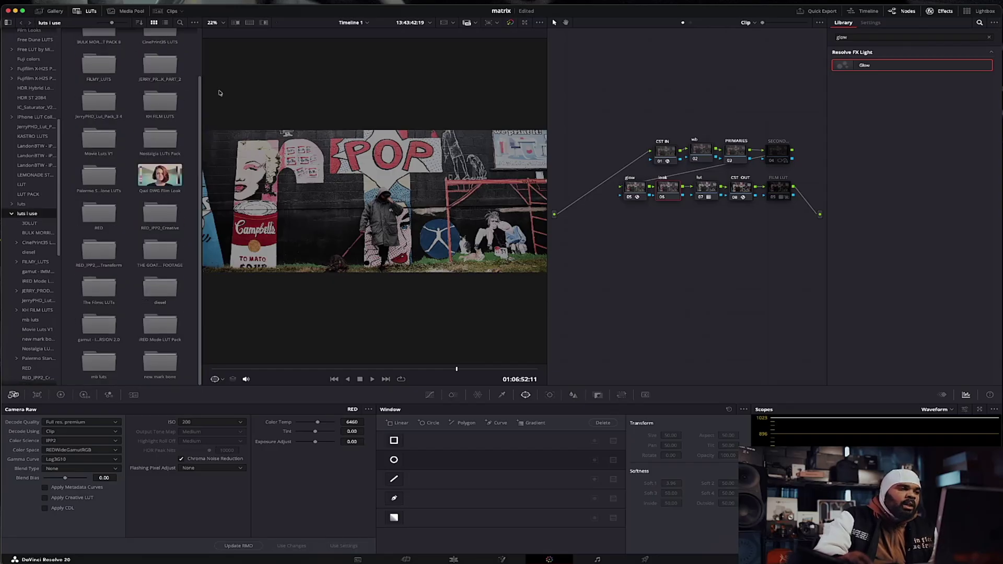
click(176, 174)
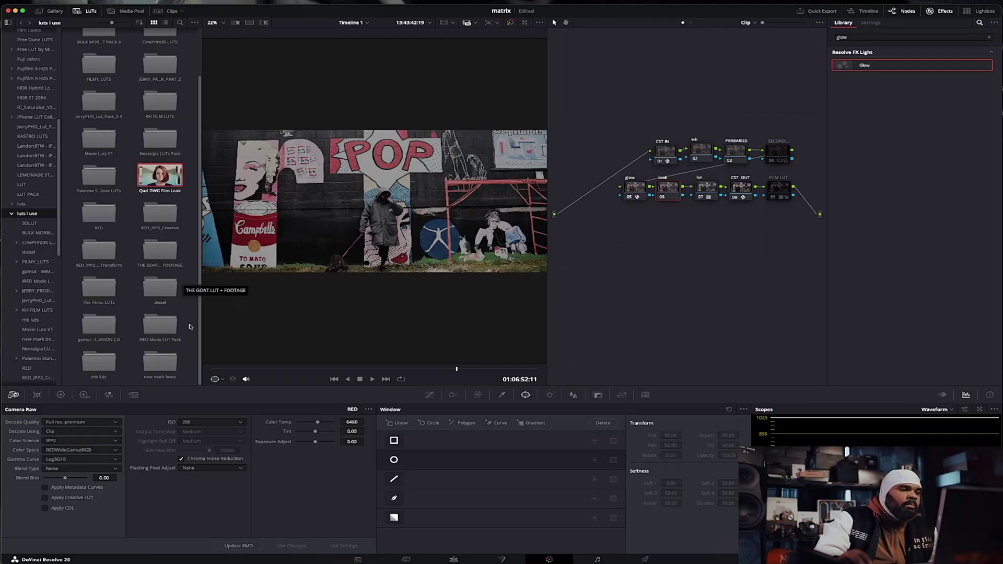
double_click(105, 329)
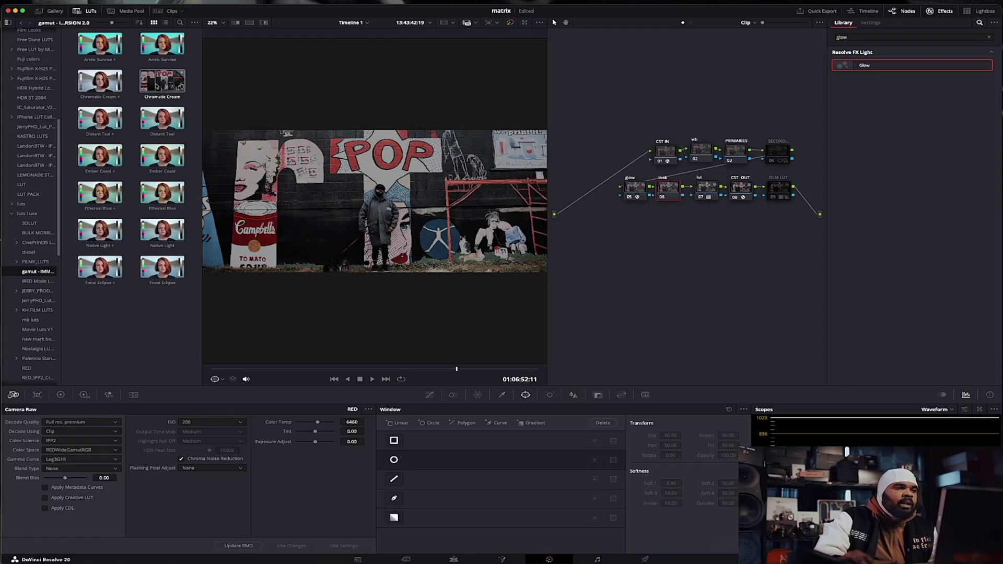
drag(162, 83, 664, 198)
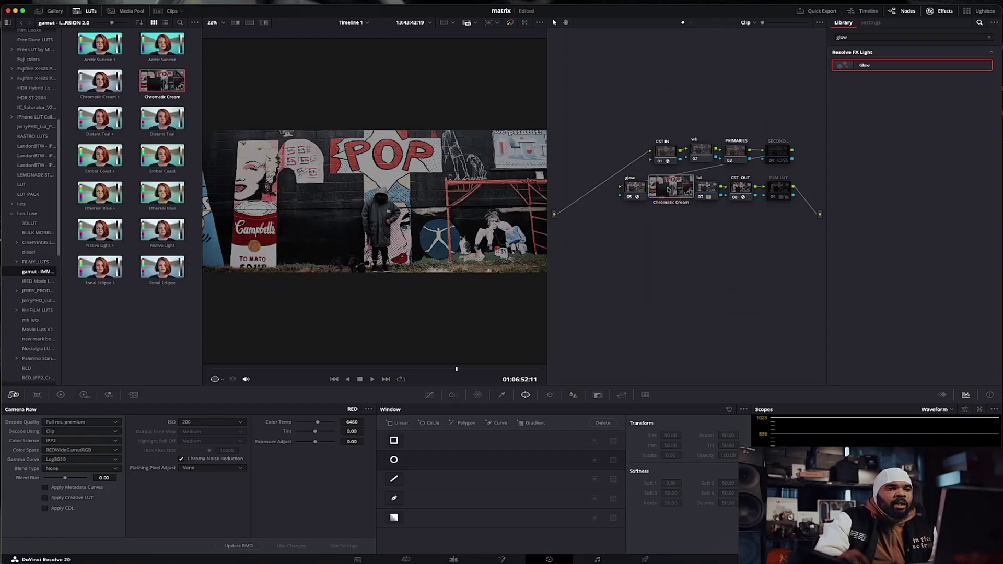
click(90, 14)
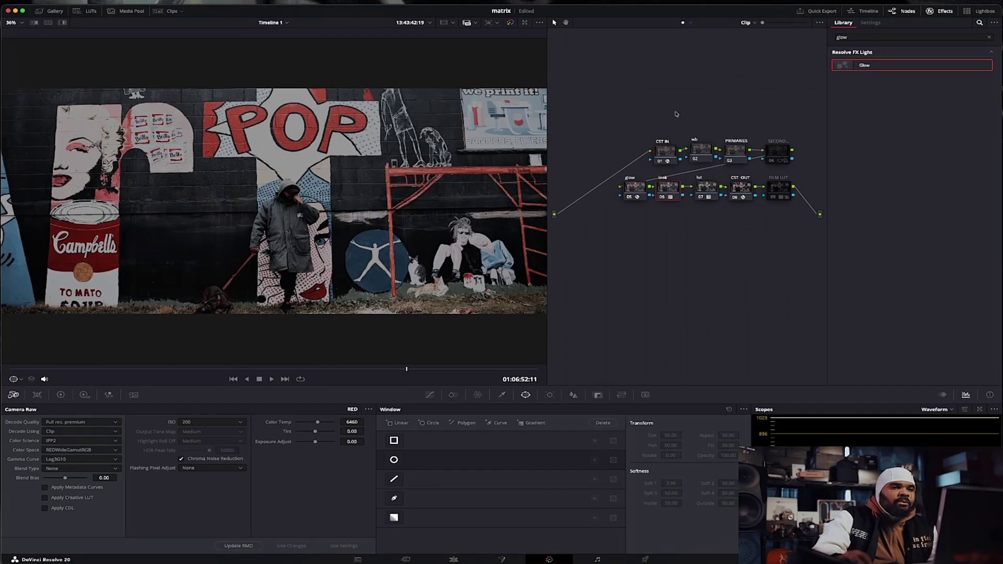
- Show the Primaries color wheels for the PRIMARIES node and reset its lift to 0.00
click(740, 153)
click(85, 395)
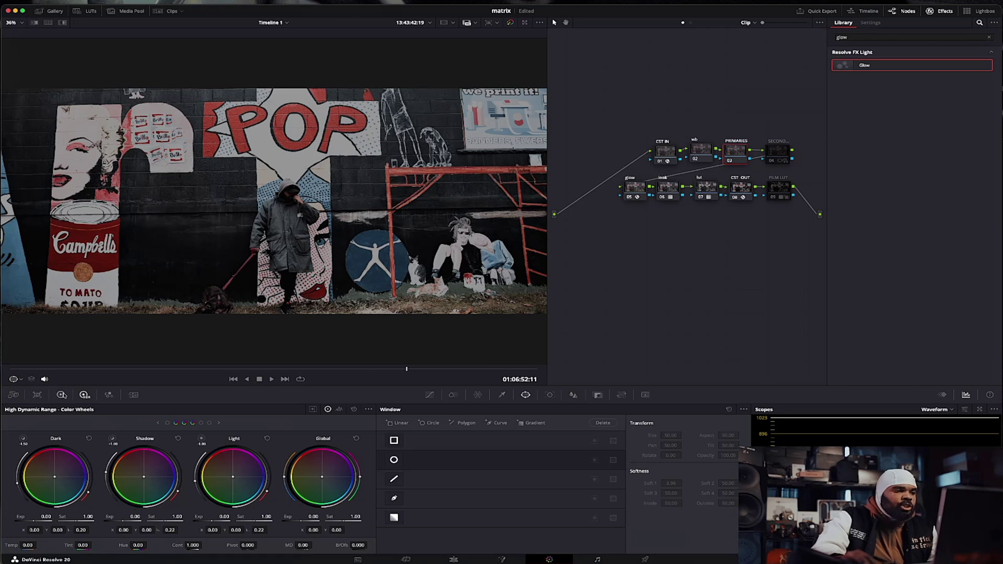
click(61, 395)
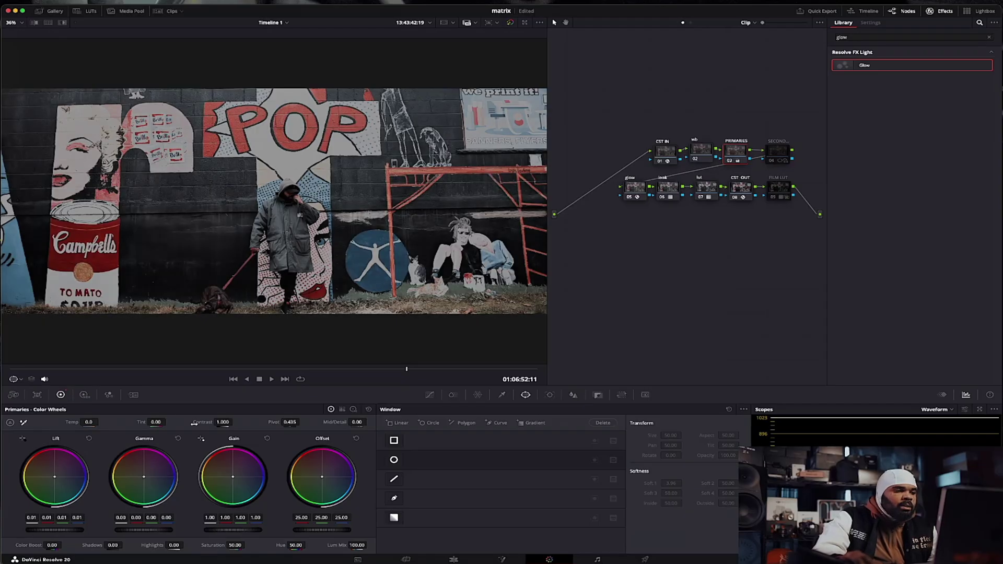
double_click(32, 529)
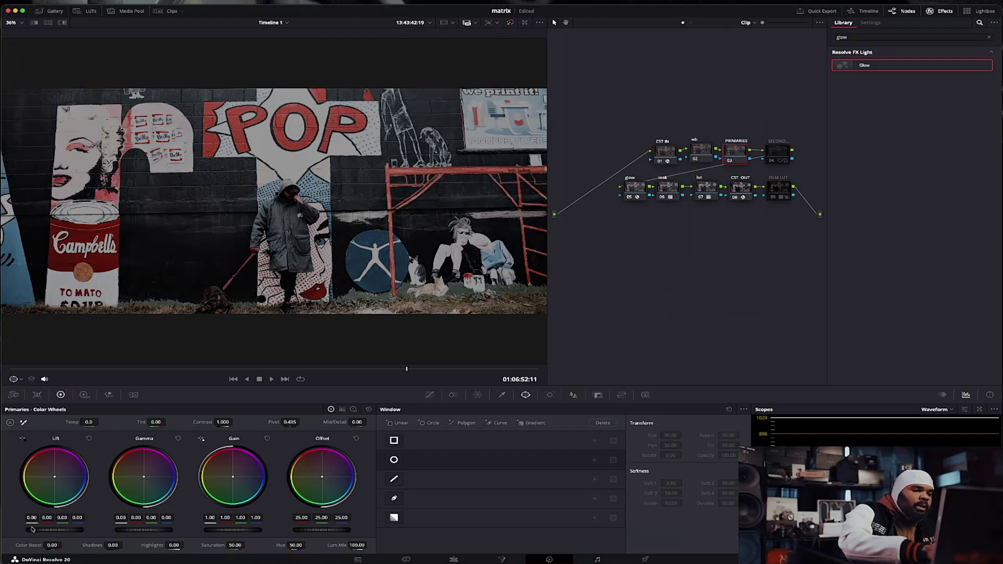
- Set the PRIMARIES node's contrast pivot to 0.335 and raise its lift to 0.01
click(291, 422)
text(0)
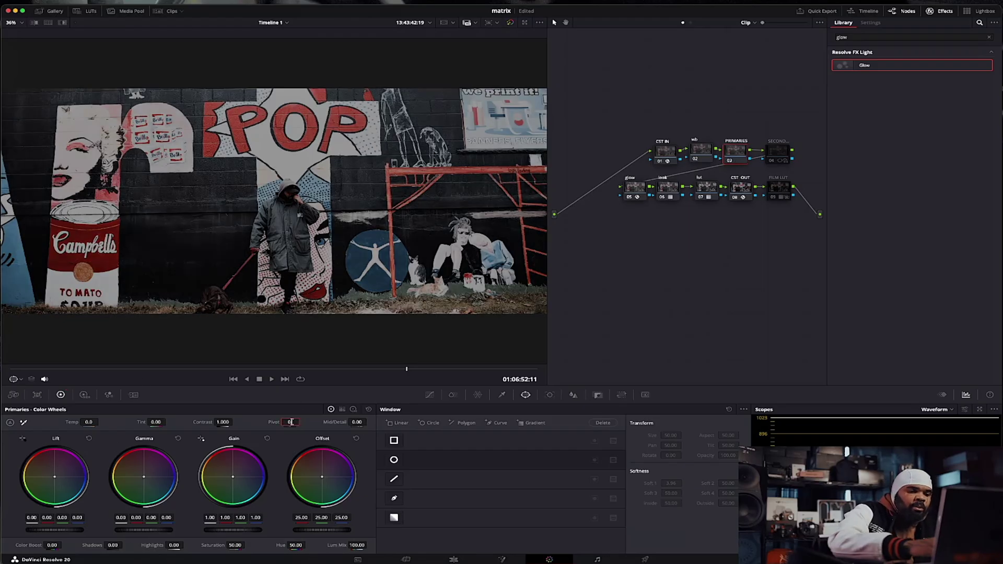
text(.384)
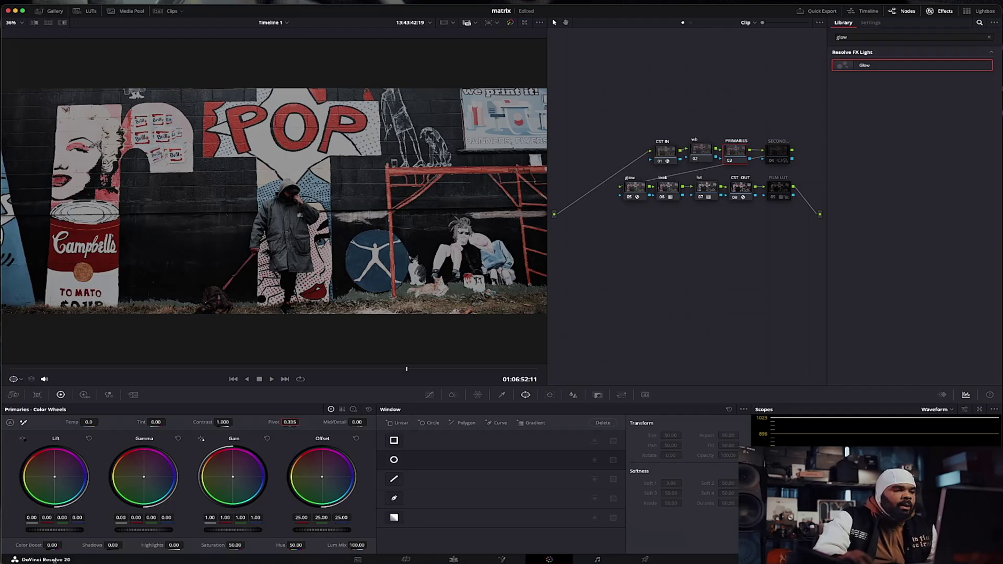
drag(41, 530, 53, 530)
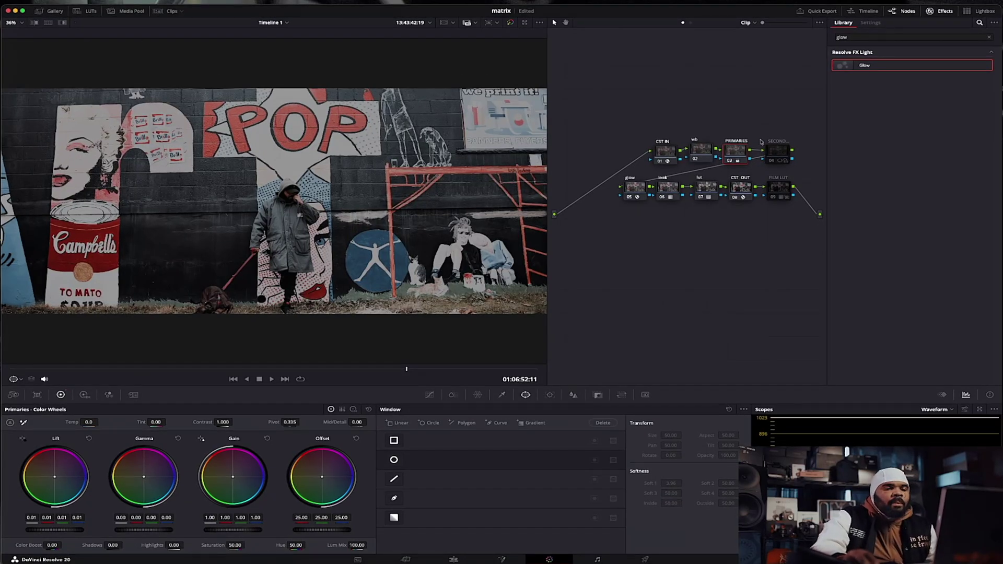
- Make room following the PRIMARIES node, insert a serial node there and label it sat
drag(781, 148, 811, 155)
click(731, 153)
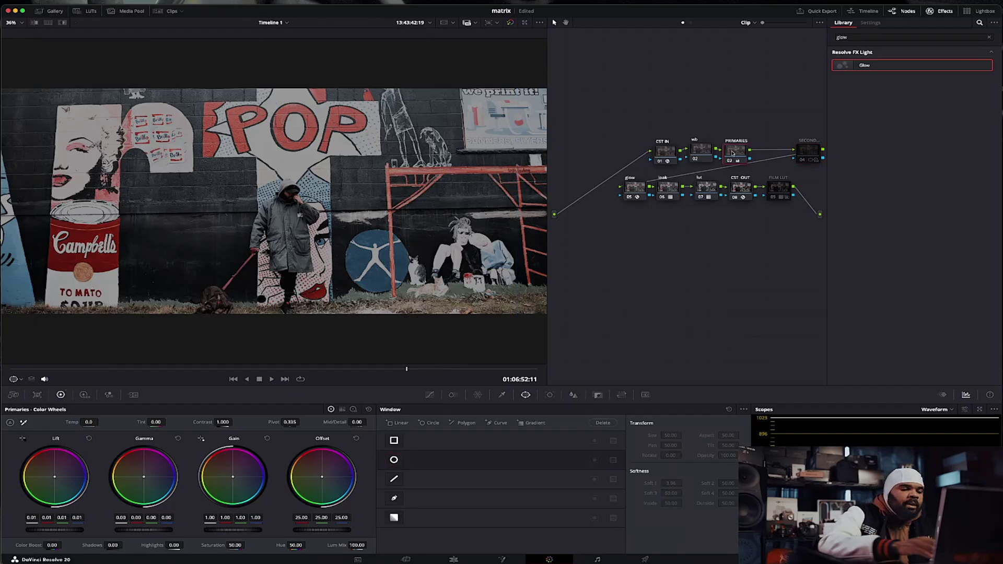
key(alt+s)
right_click(771, 145)
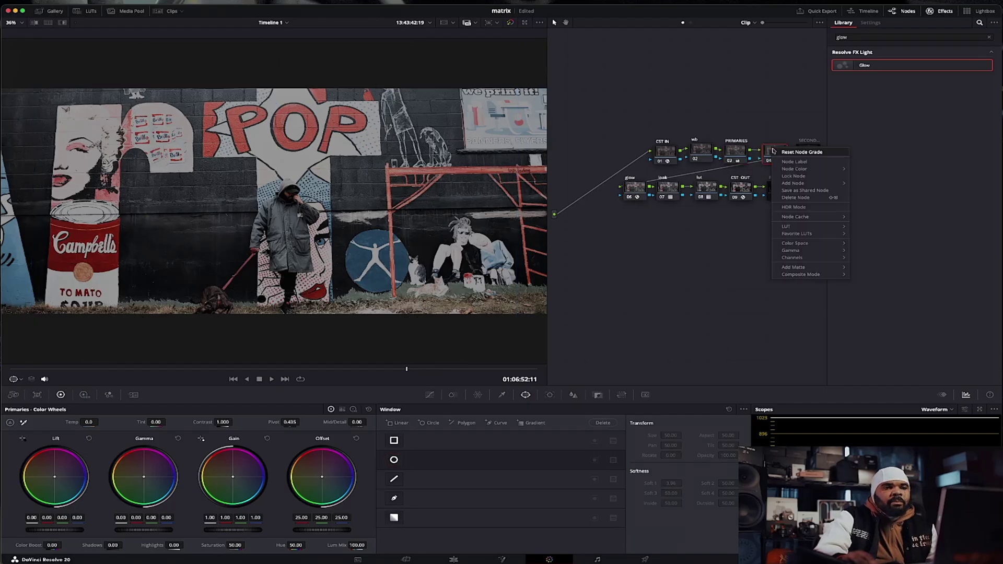
click(814, 163)
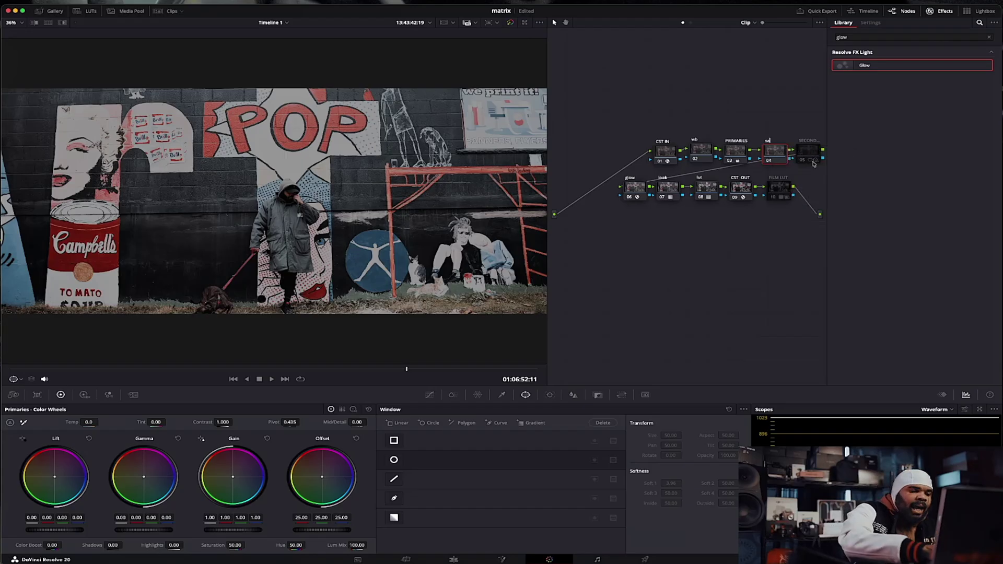
- Switch the sat node's color space to HSL and turn off two of its channels
right_click(779, 151)
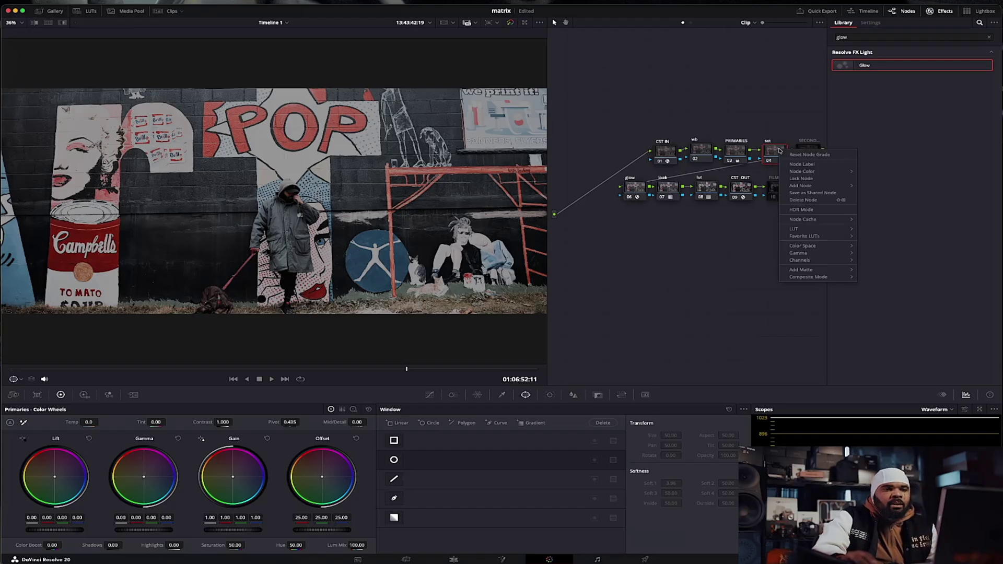
mouse_move(841, 253)
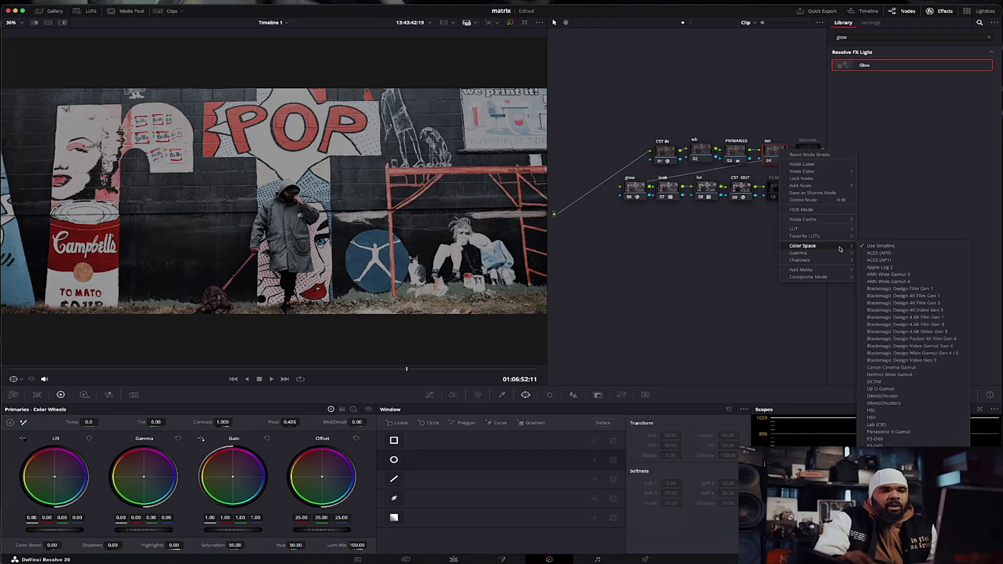
click(884, 410)
right_click(781, 157)
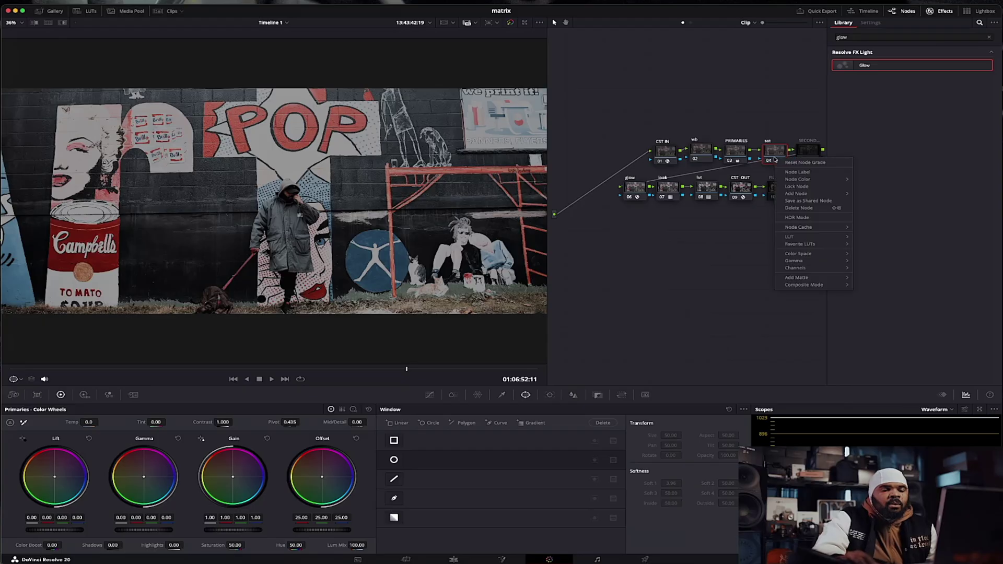
click(859, 269)
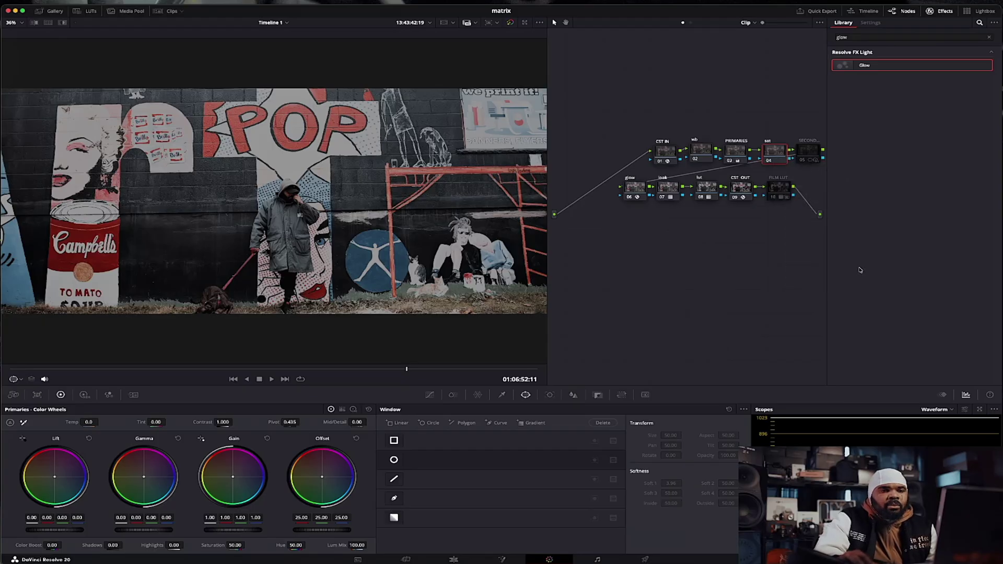
right_click(773, 149)
mouse_move(819, 262)
click(865, 268)
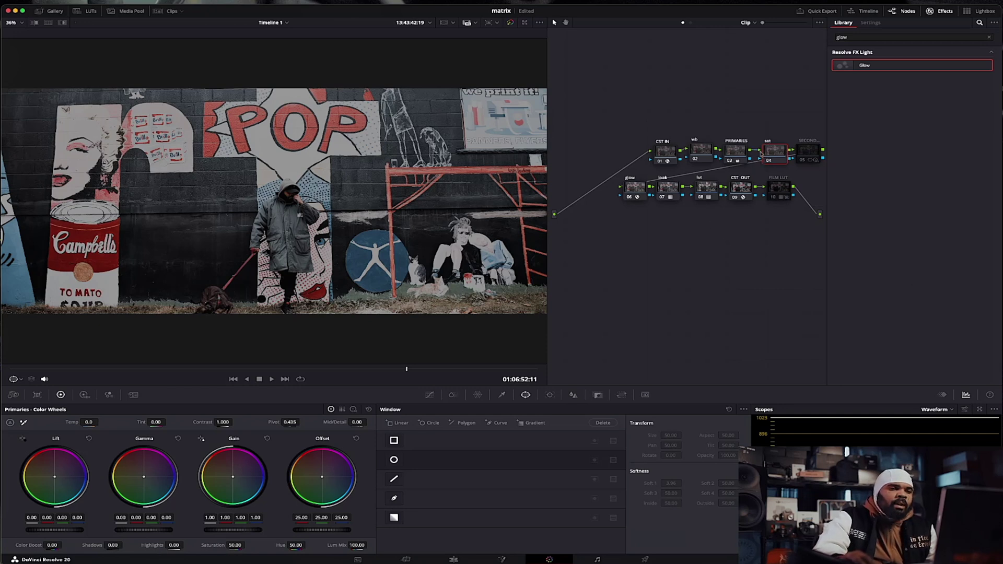
- Enable the secondary-correction node that follows the sat node
click(803, 161)
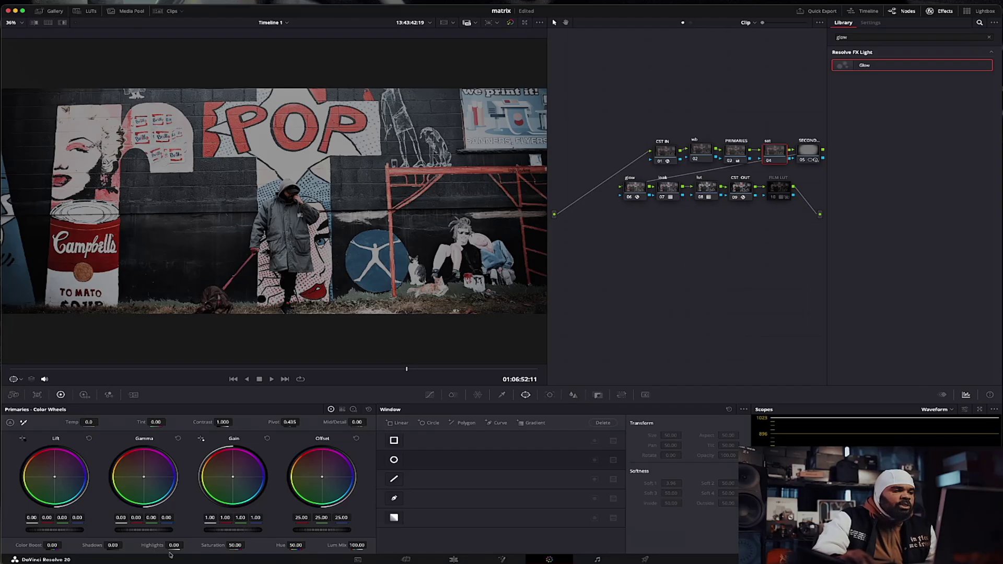
drag(174, 545, 160, 545)
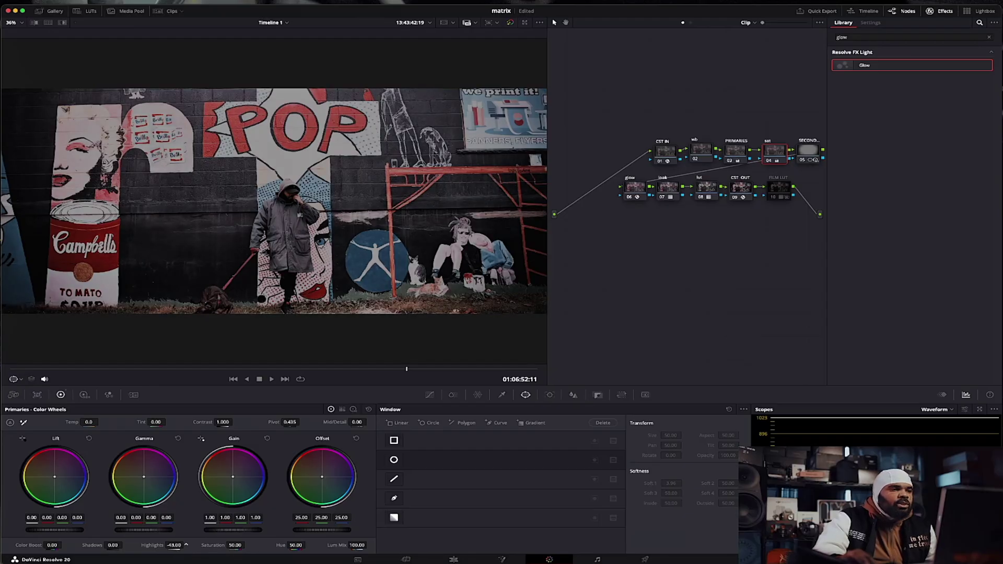
drag(174, 545, 170, 545)
double_click(174, 545)
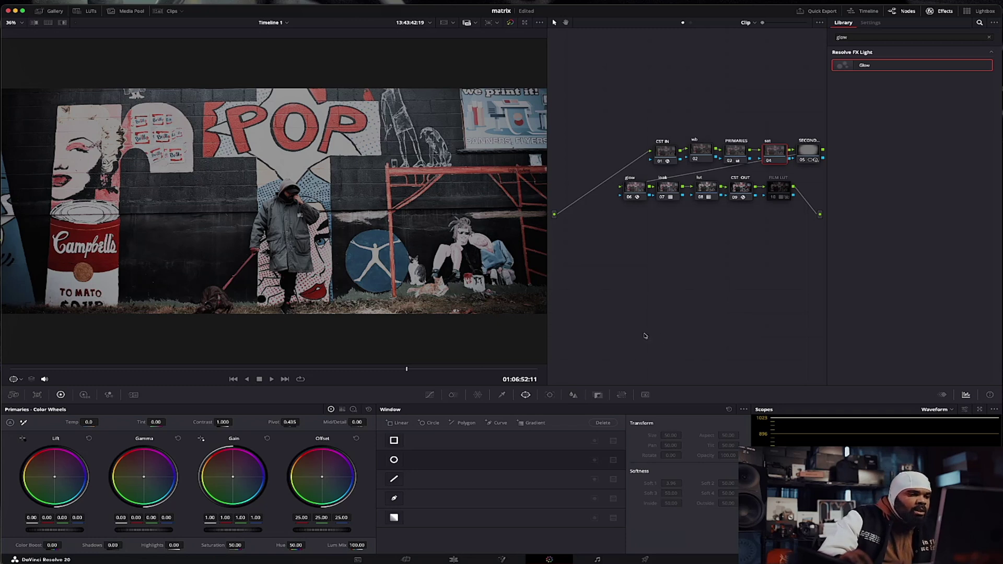
- Lower the PRIMARIES node's highlights to -54.00 and set its HDR global exposure to about 0.14
click(730, 151)
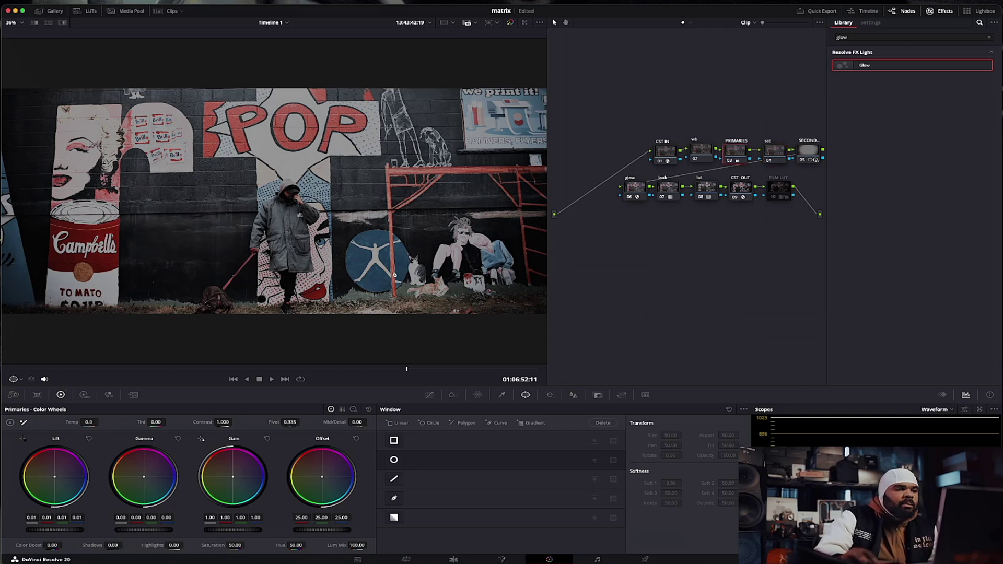
drag(147, 539, 126, 539)
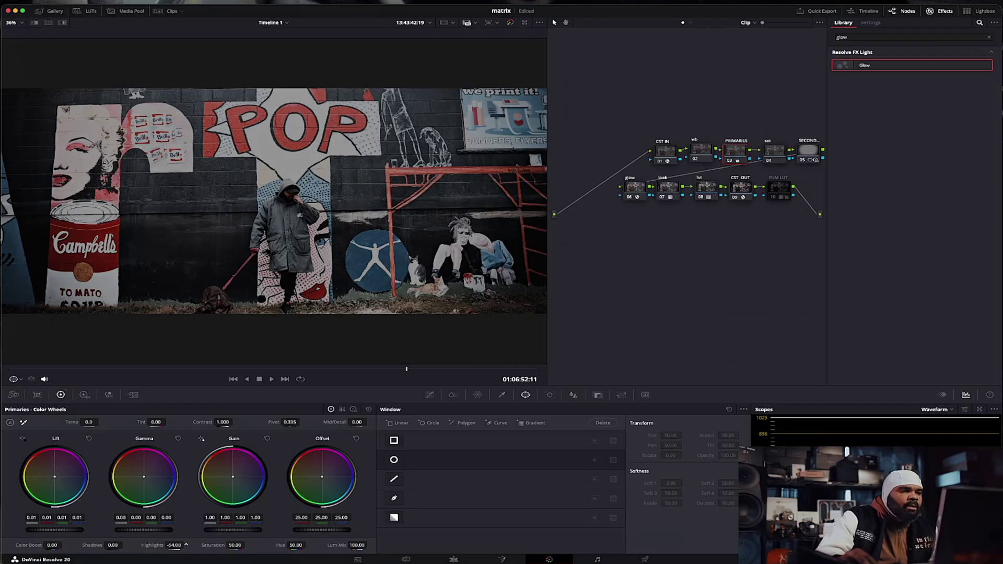
click(90, 397)
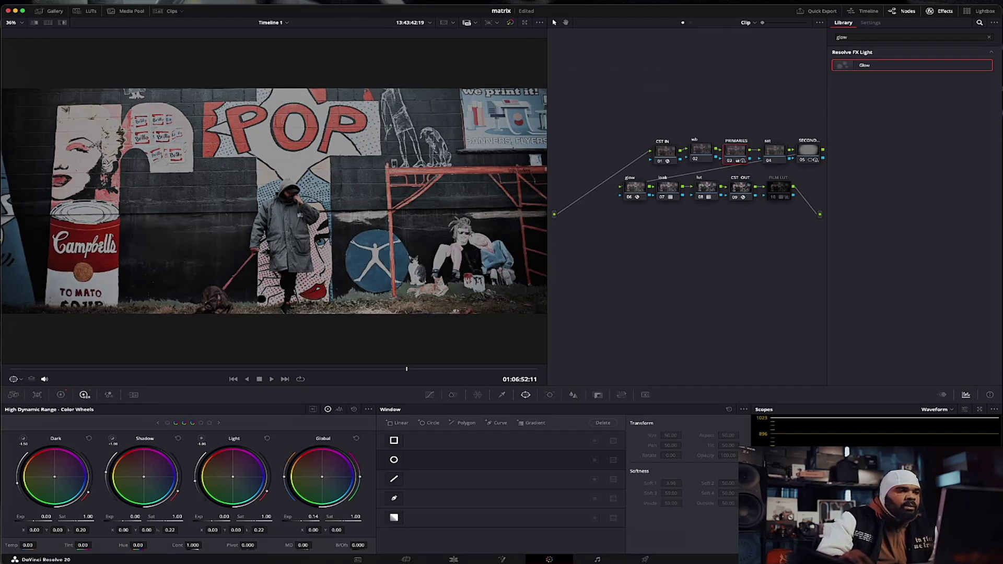
- Raise the PRIMARIES node's contrast to about 1.058 and its lift to 0.02, checking an earlier moment of the clip full screen
click(61, 396)
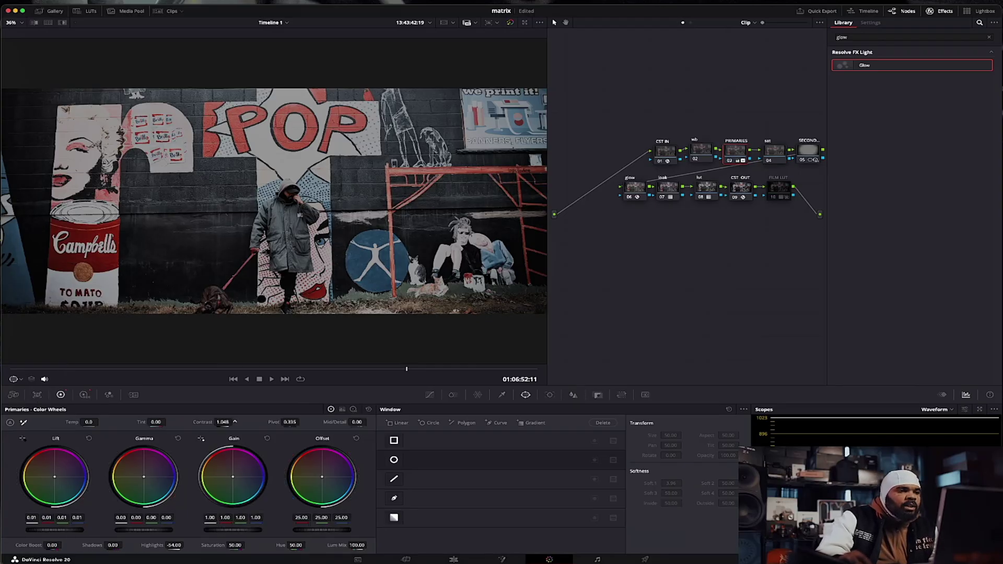
key(super+f)
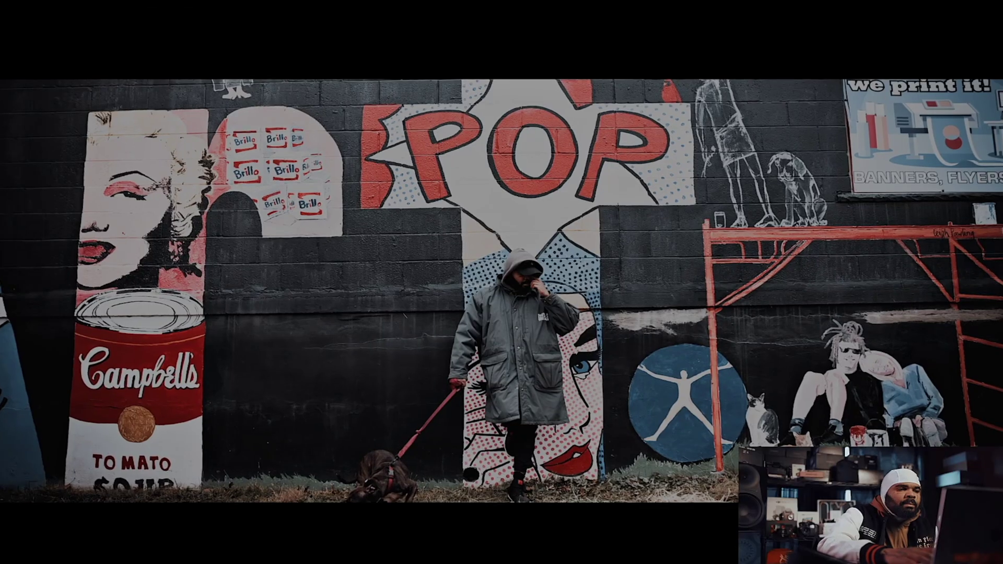
mouse_move(536, 553)
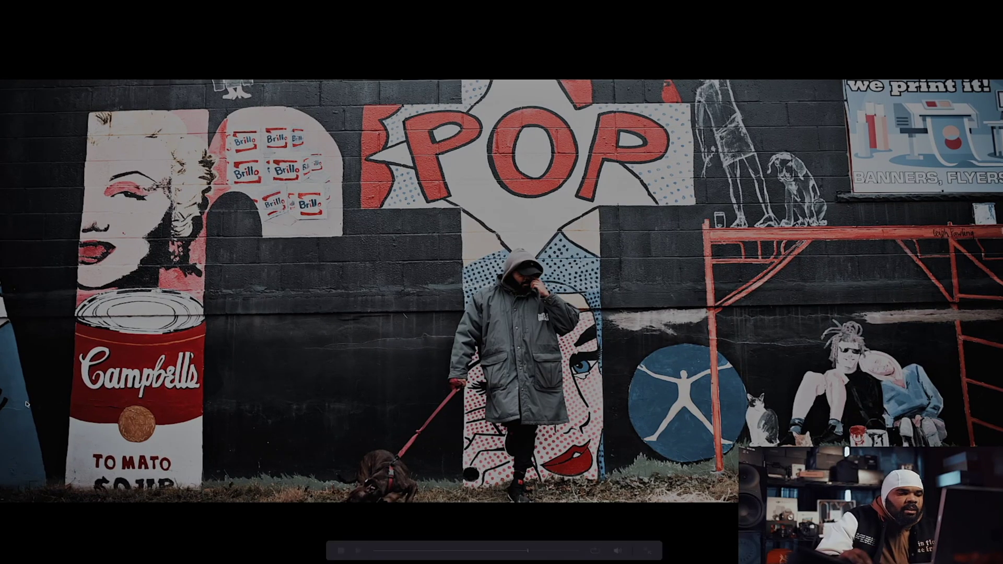
drag(536, 552, 505, 553)
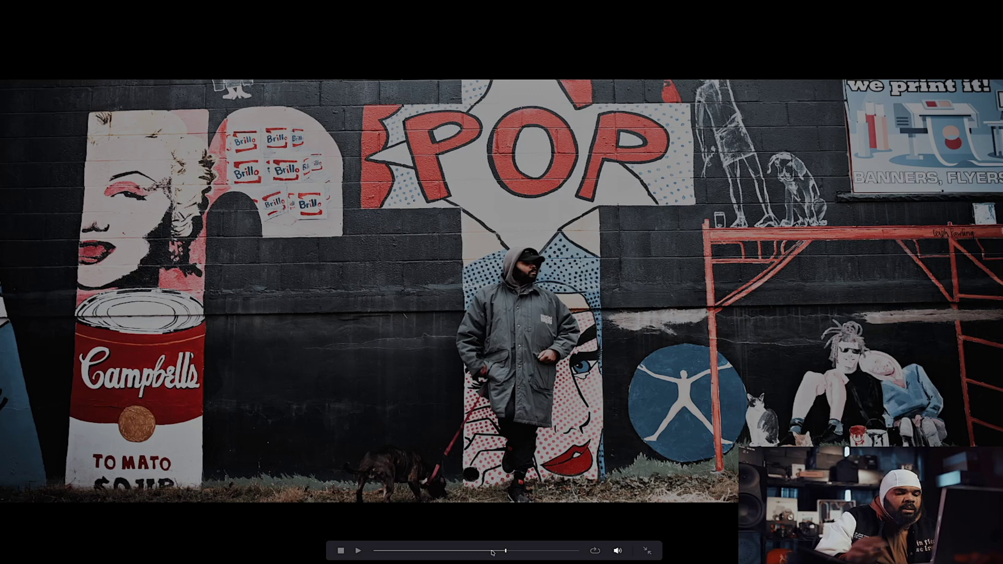
key(super+f)
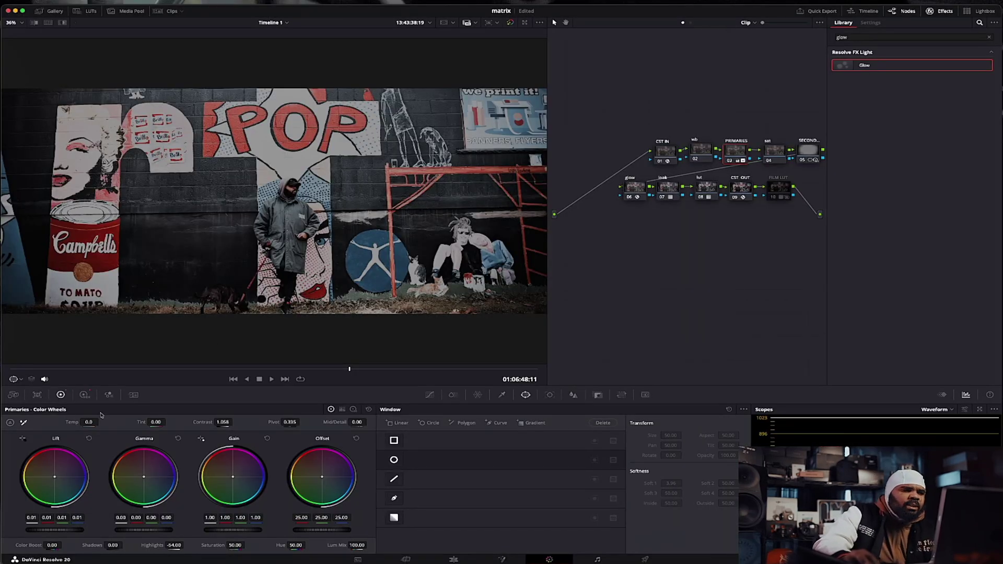
drag(55, 530, 58, 530)
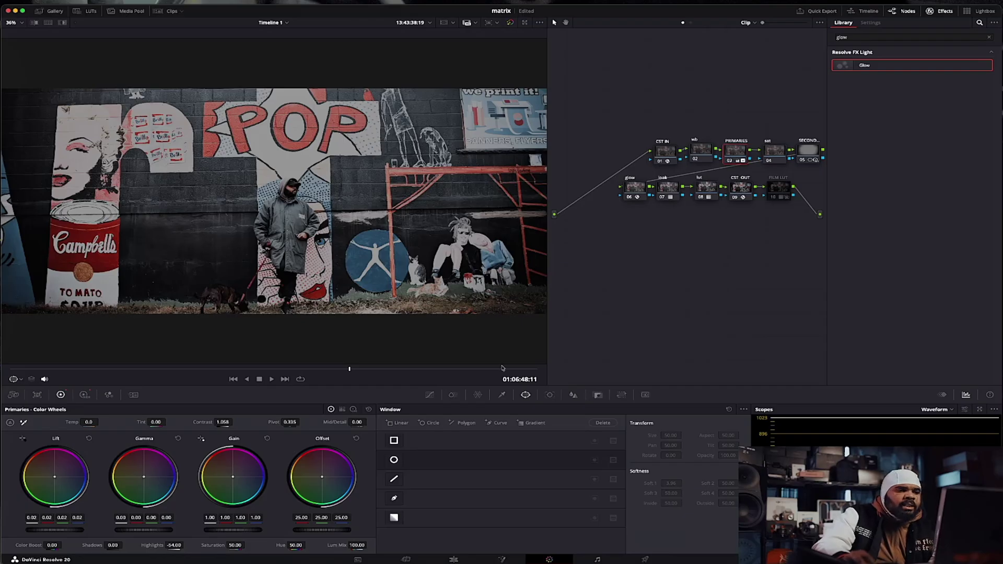
- In ColorSlice, set overall saturation to 1.24 and adjust the Skin slice to density about -0.09 and saturation about 0.79
click(452, 395)
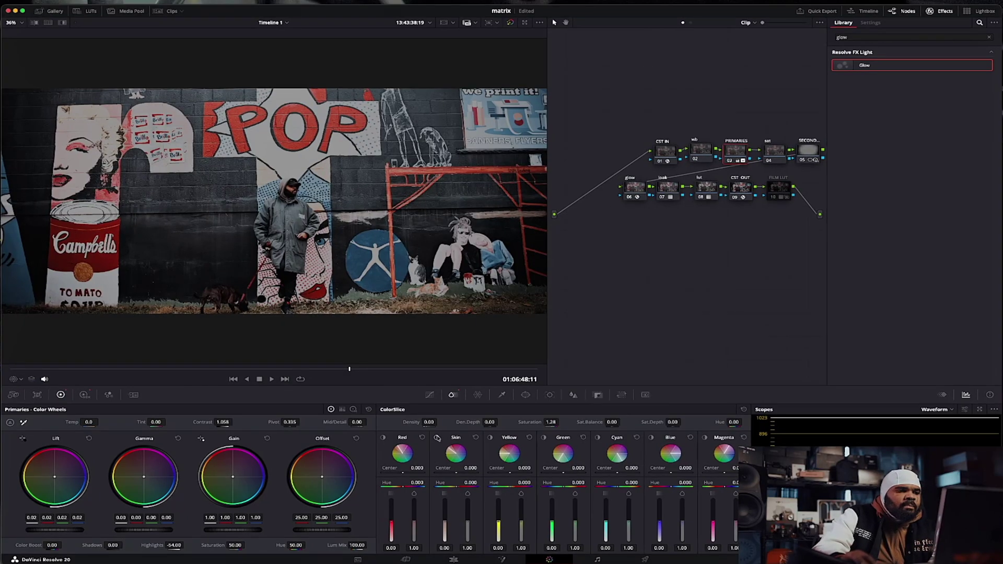
click(438, 438)
click(437, 438)
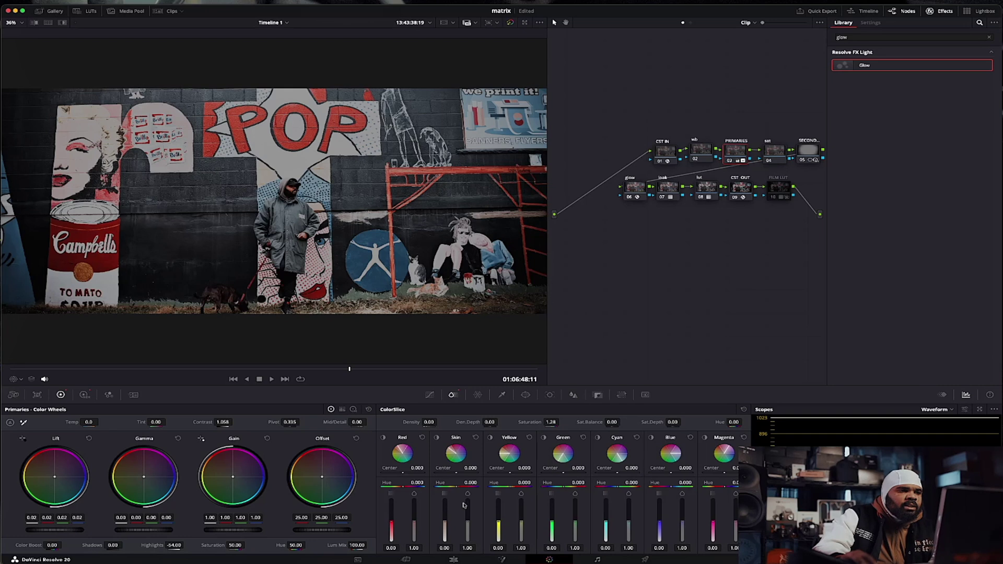
drag(467, 522, 467, 525)
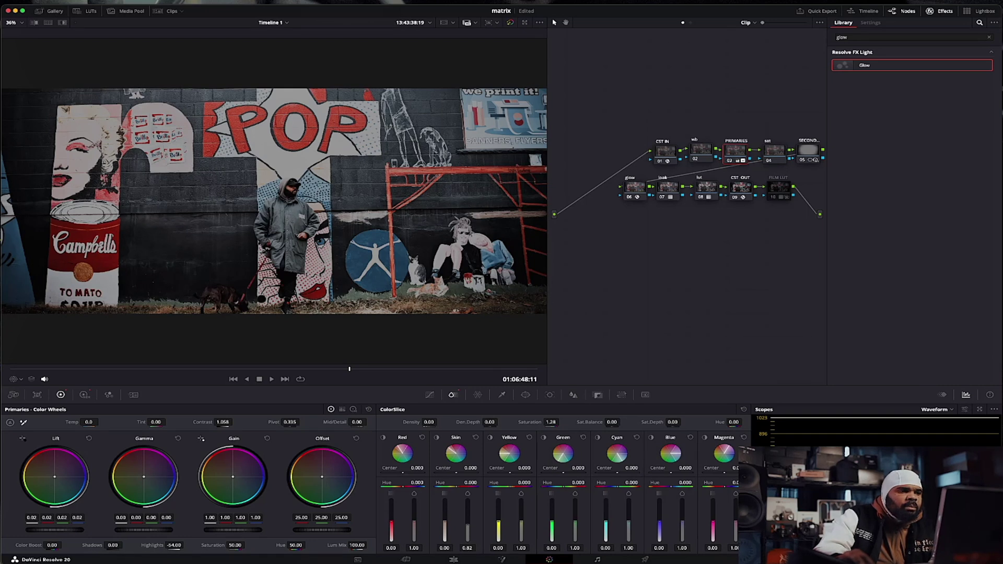
drag(441, 523, 441, 527)
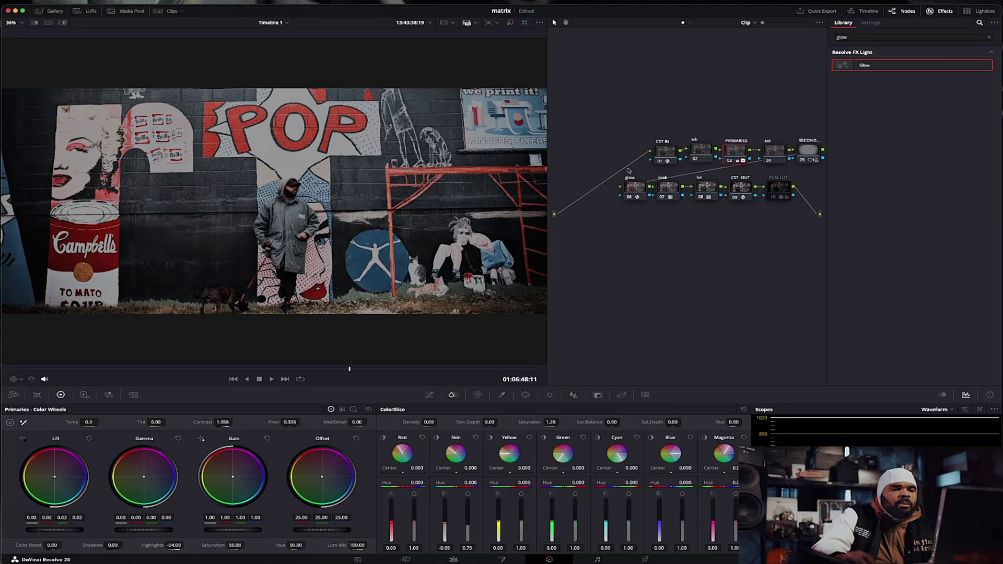
- Insert a serial node between CST OUT and the FILM LUT node, spacing them apart, and label it odt 2
click(939, 10)
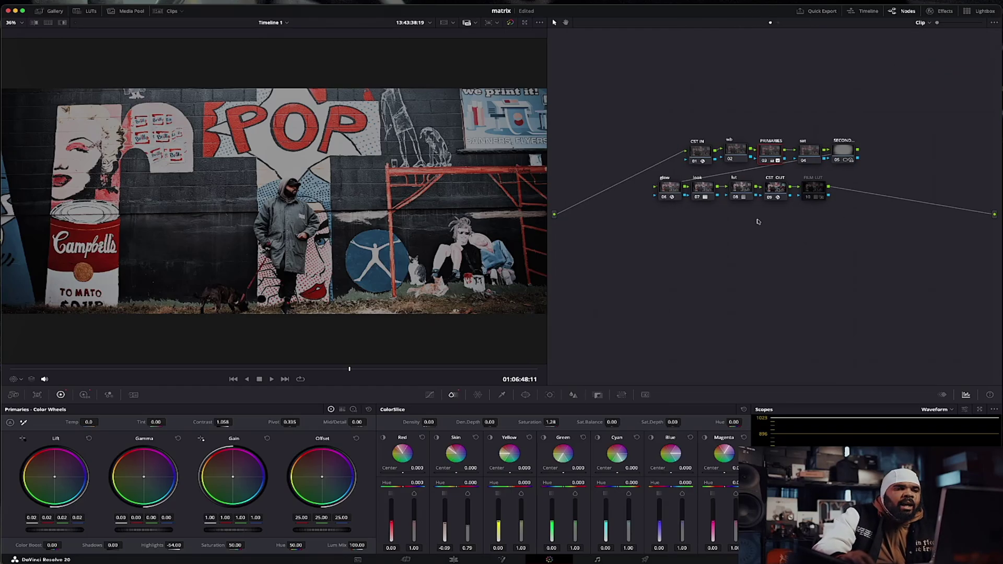
drag(817, 194, 861, 194)
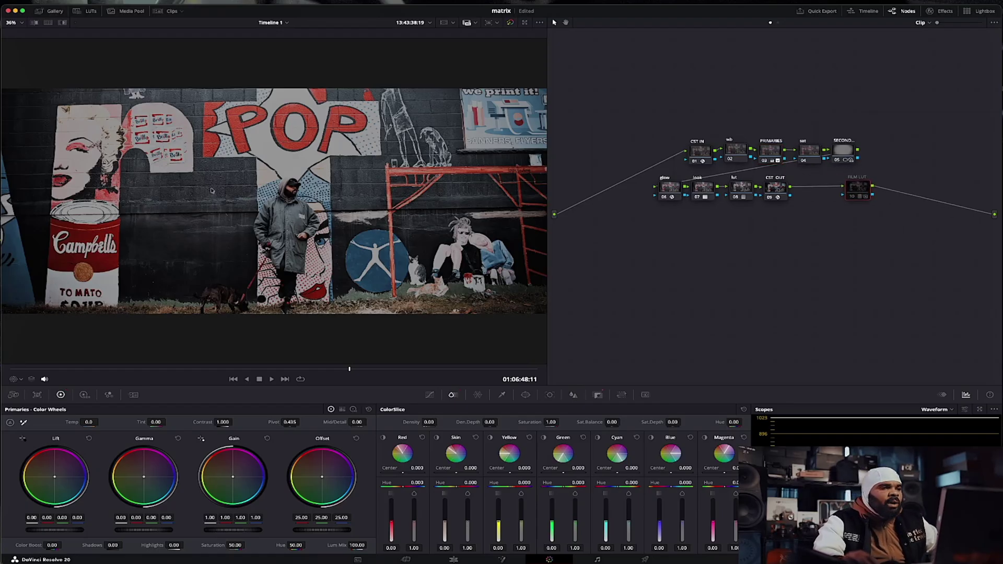
click(775, 188)
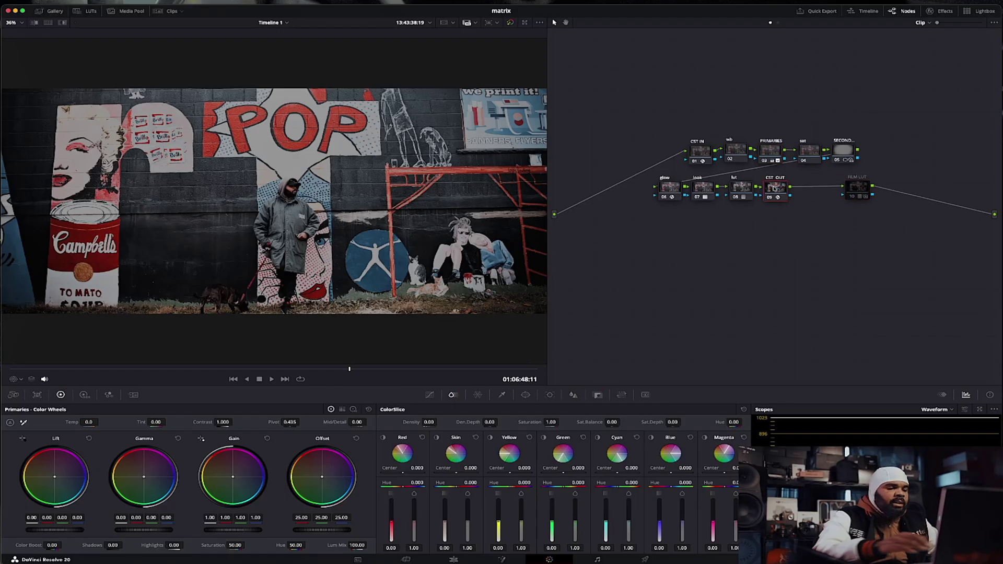
key(alt+s)
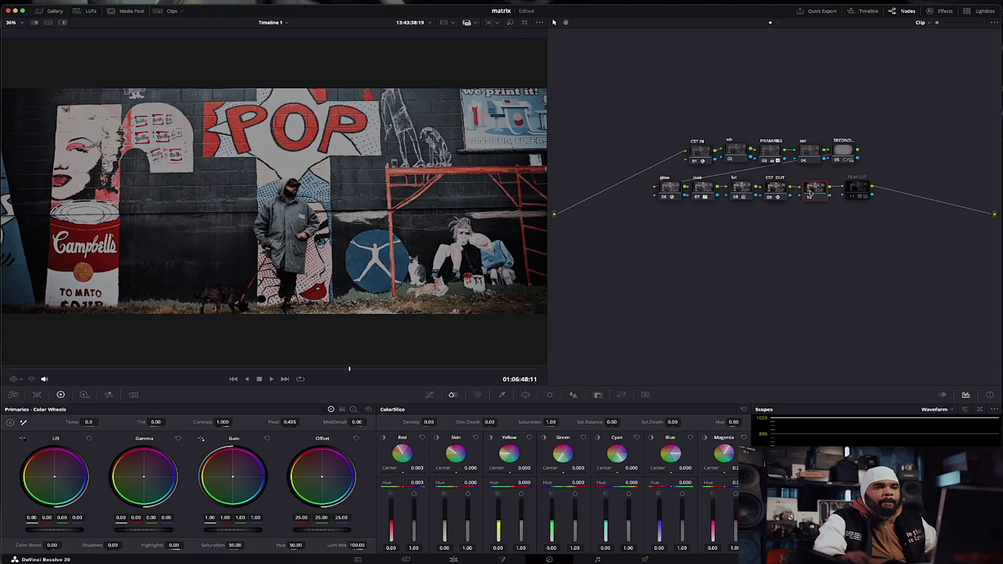
right_click(810, 191)
click(828, 166)
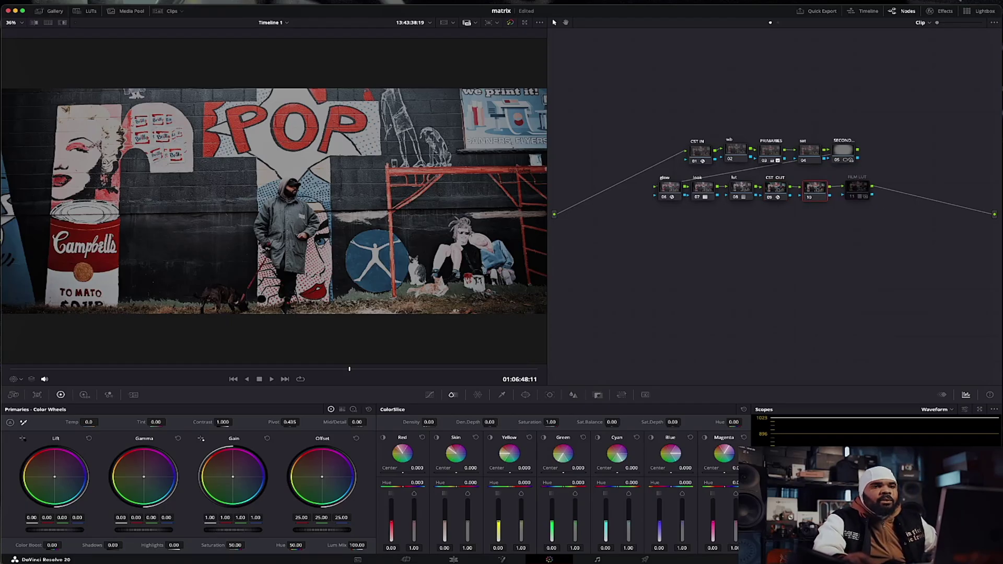
- Find the Color Space Transform effect in the effects library and apply it to the odt 2 node
click(940, 11)
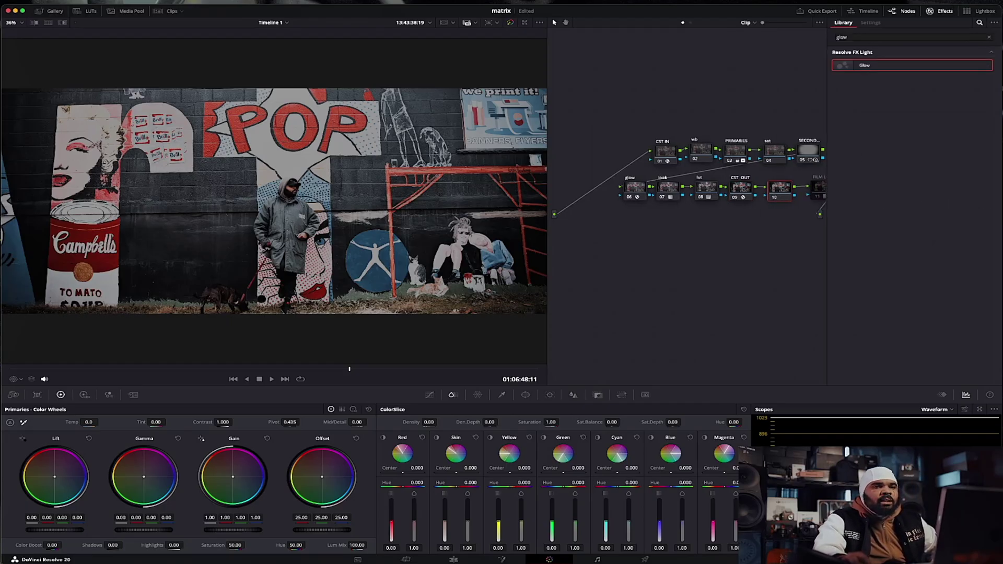
click(989, 37)
drag(904, 217, 783, 193)
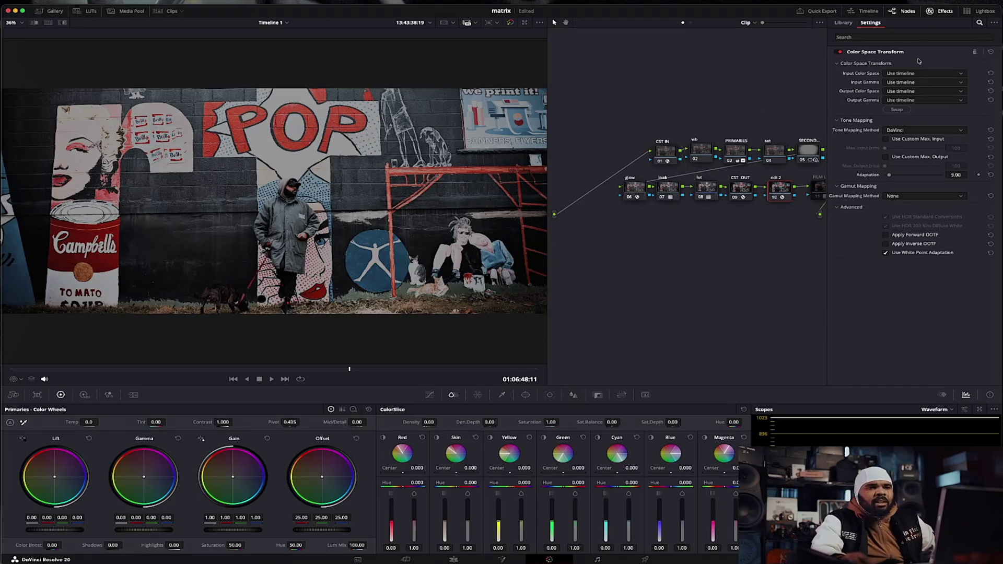
- Set the odt 2 transform's input color space to Rec.709 and its input gamma to Gamma 2.4
click(909, 74)
scroll(914, 115, down, 4)
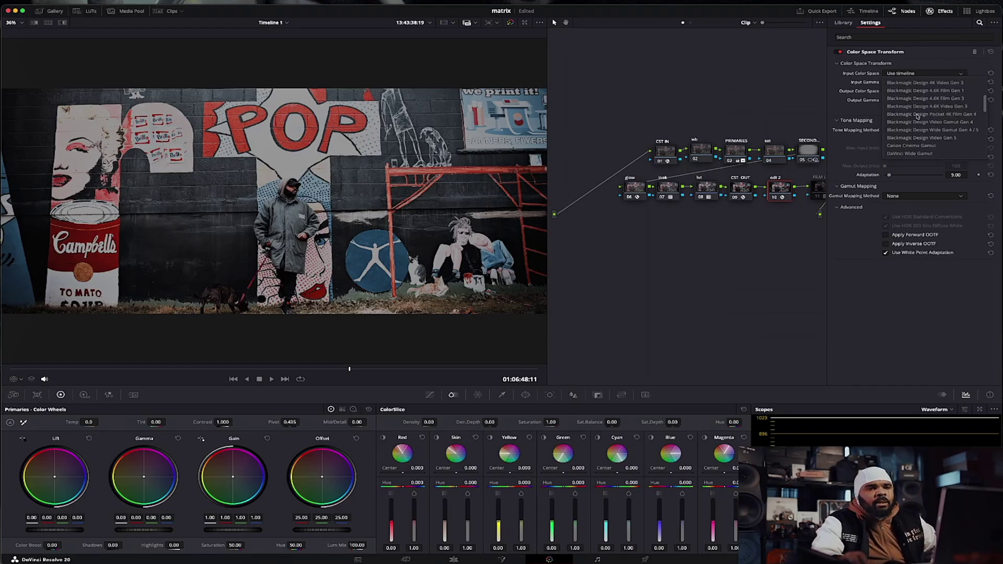
click(916, 129)
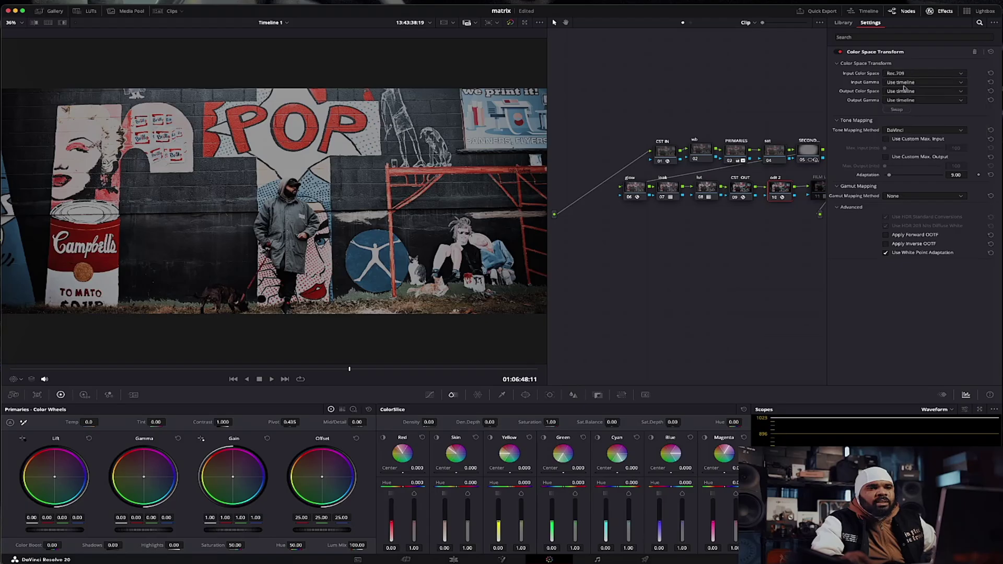
click(912, 82)
scroll(915, 123, down, 5)
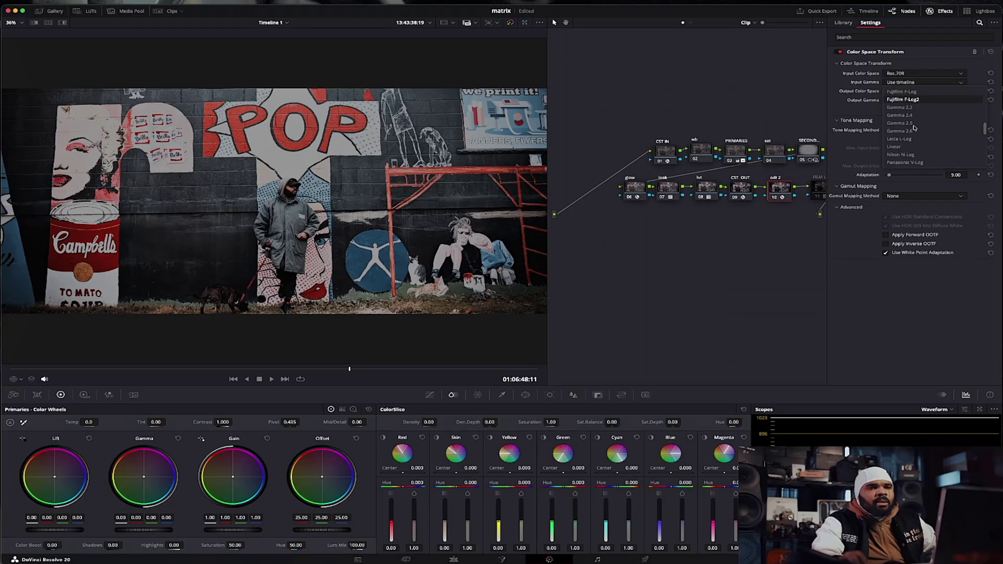
click(919, 116)
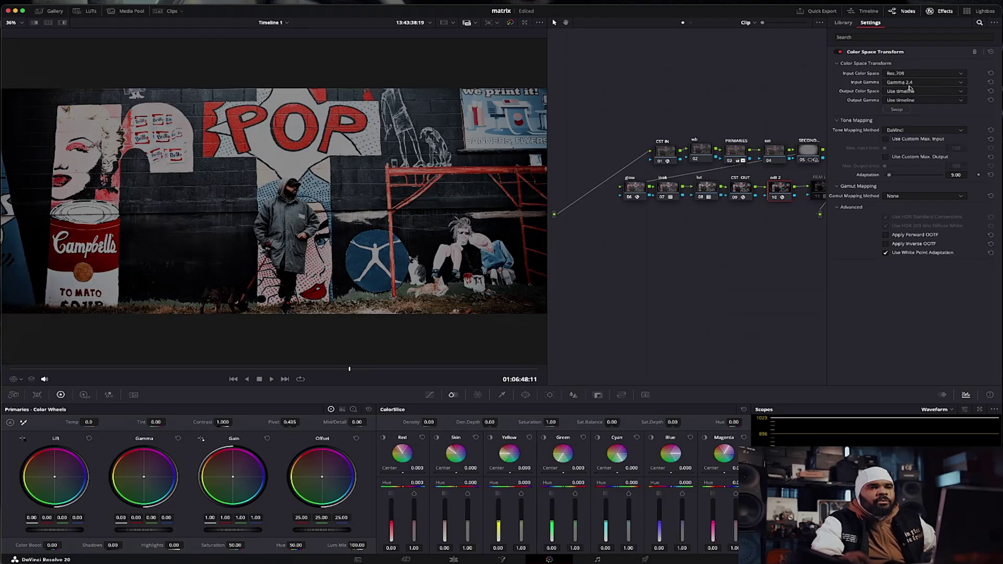
- Set the odt 2 transform's output color space to Rec.709 and output gamma to Cineon Film Log, and close the effect settings
click(909, 92)
scroll(909, 110, down, 10)
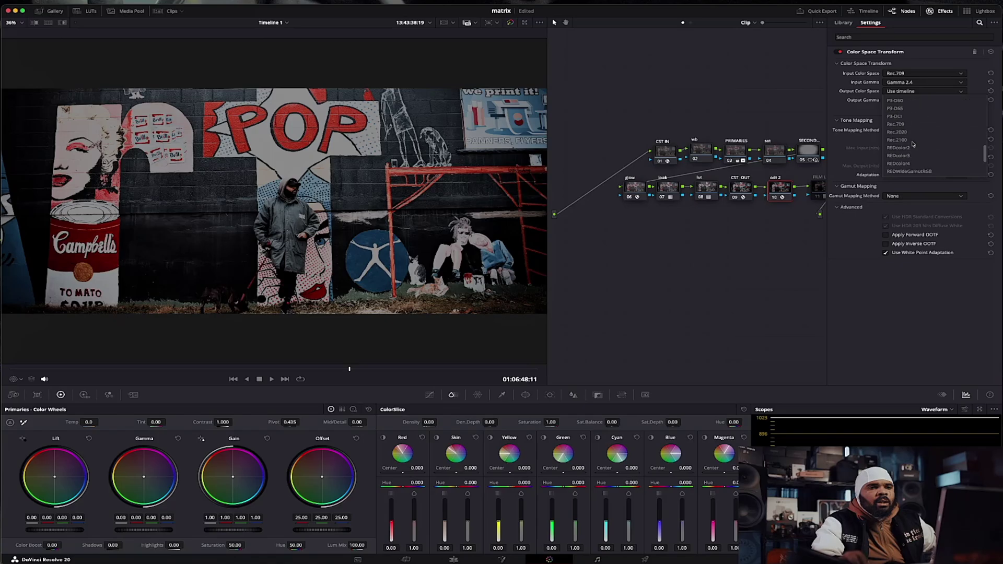
click(910, 123)
click(912, 100)
scroll(923, 151, down, 3)
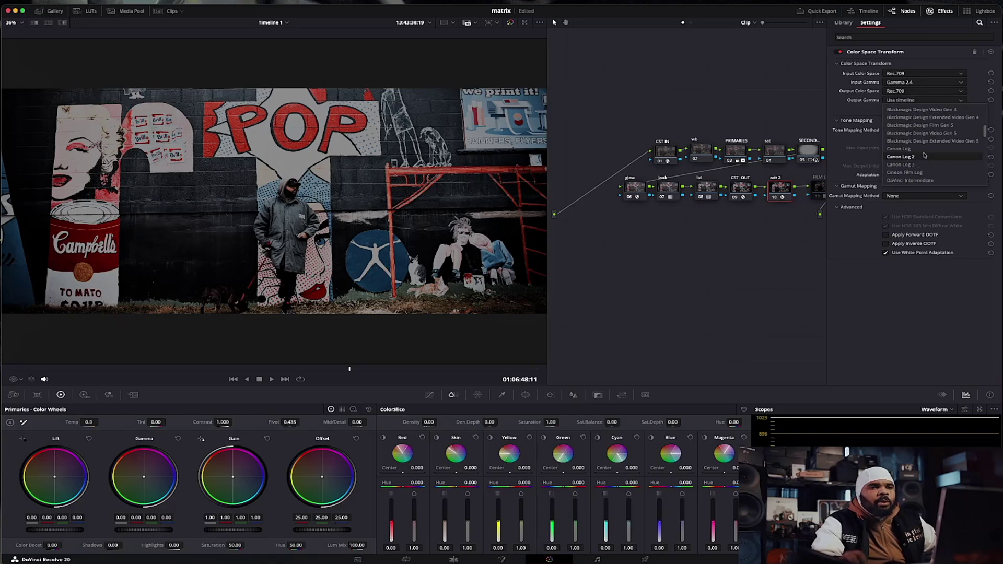
click(930, 172)
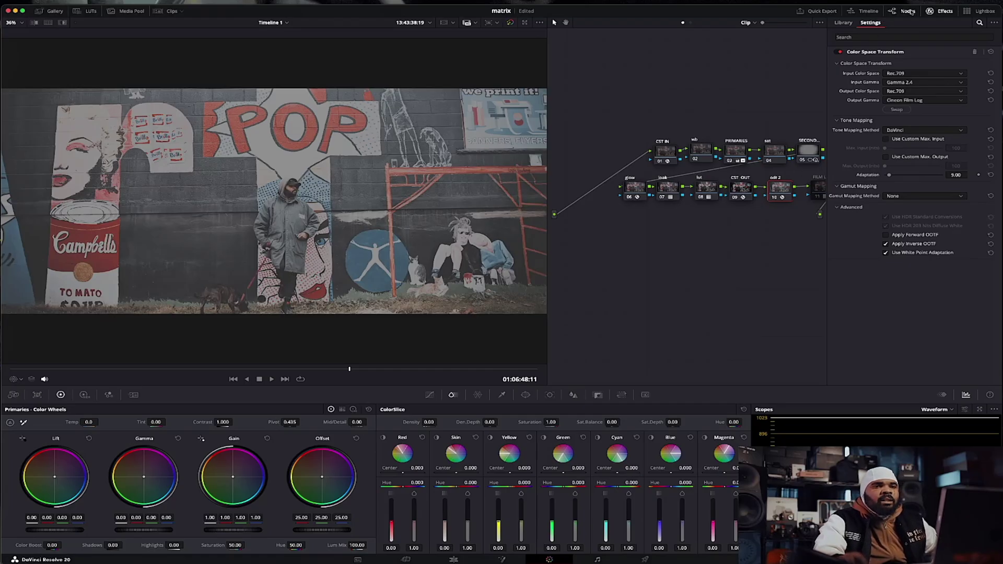
click(939, 11)
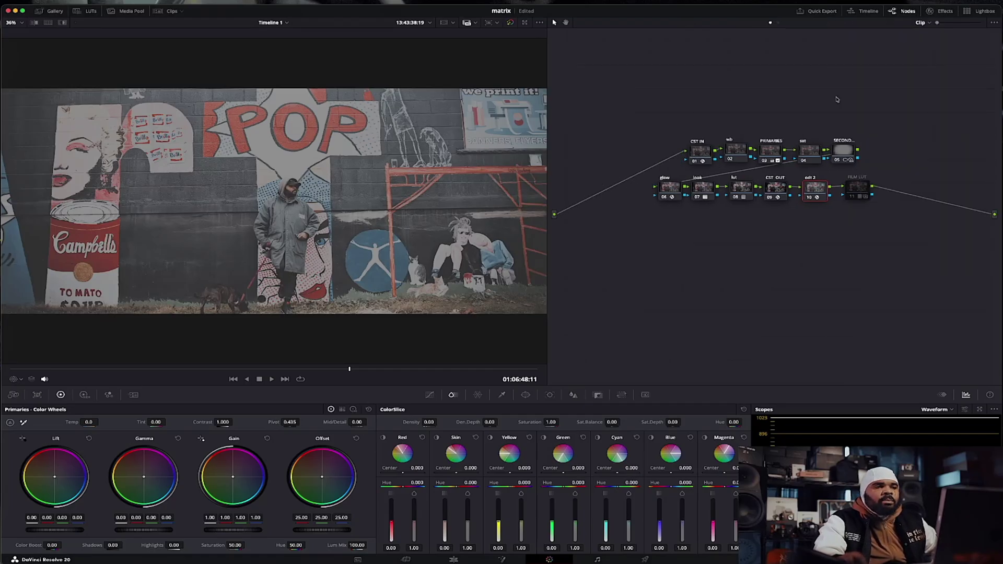
- Enable the FILM LUT node and readjust the PRIMARIES node's highlights, trying -100.00 first
click(853, 198)
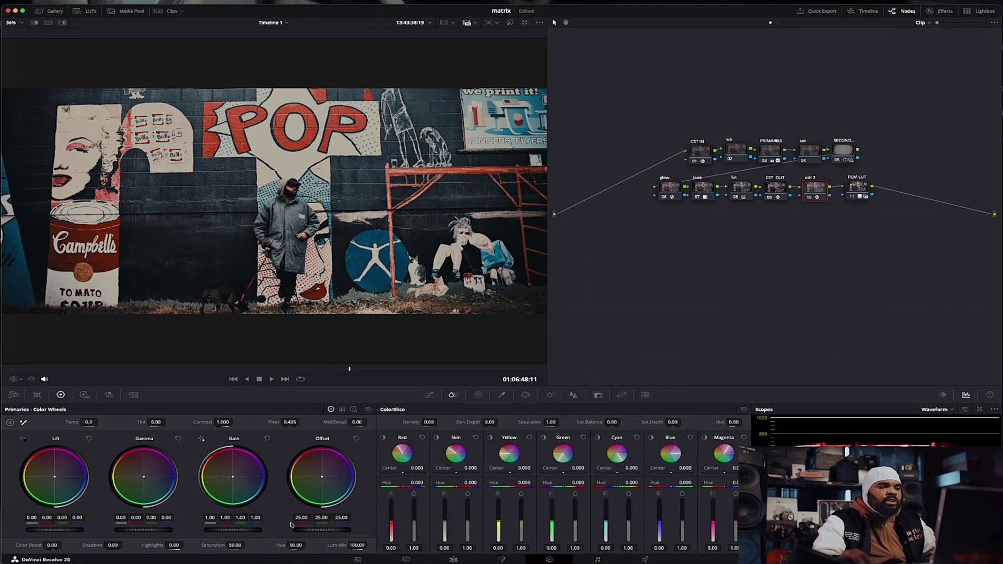
click(779, 149)
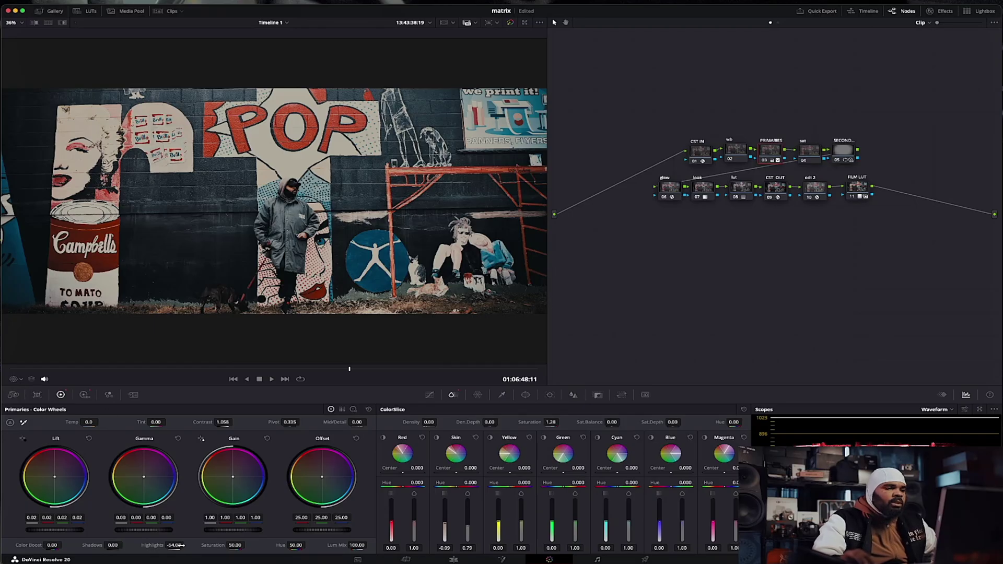
drag(174, 545, 158, 545)
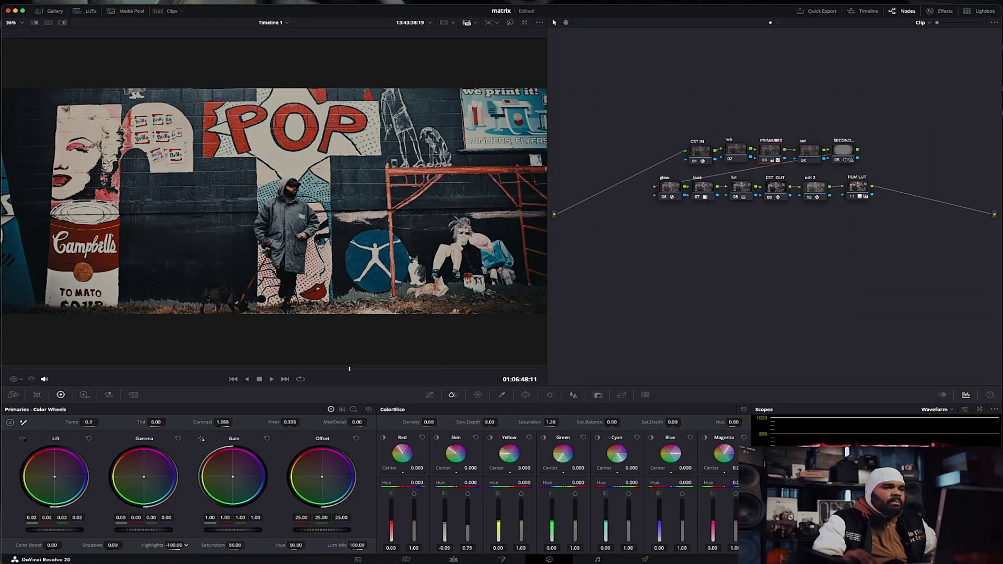
drag(158, 545, 185, 551)
- In the PRIMARIES node's HDR wheels, lower the Light zone exposure to about -0.85
click(84, 395)
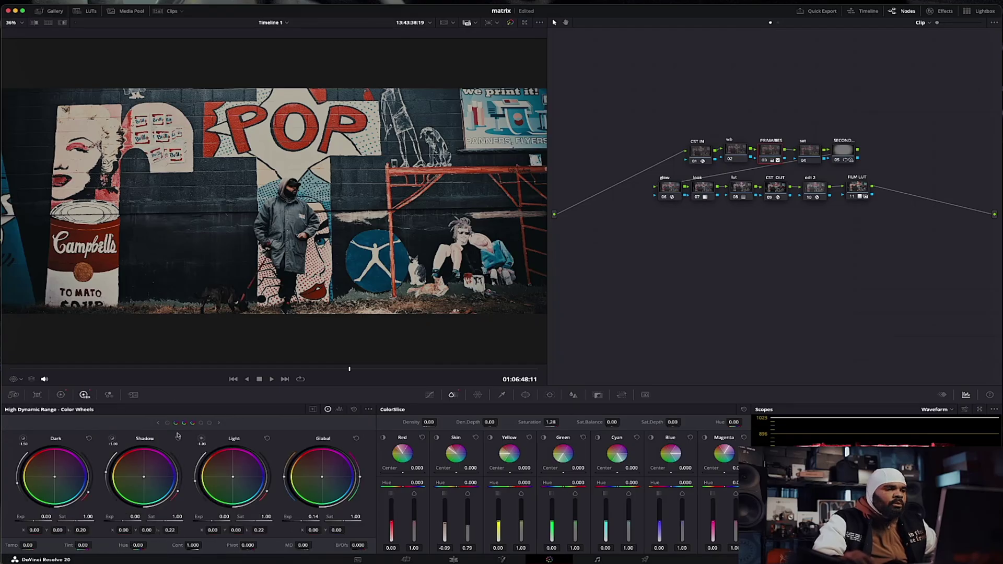
click(202, 440)
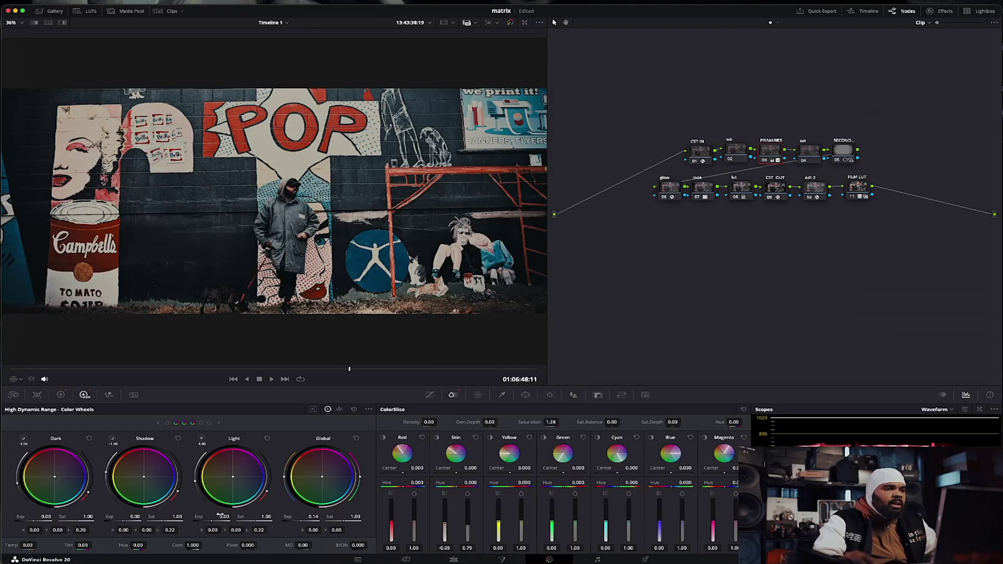
mouse_move(224, 517)
mouse_down()
mouse_move(185, 516)
mouse_move(225, 517)
mouse_up()
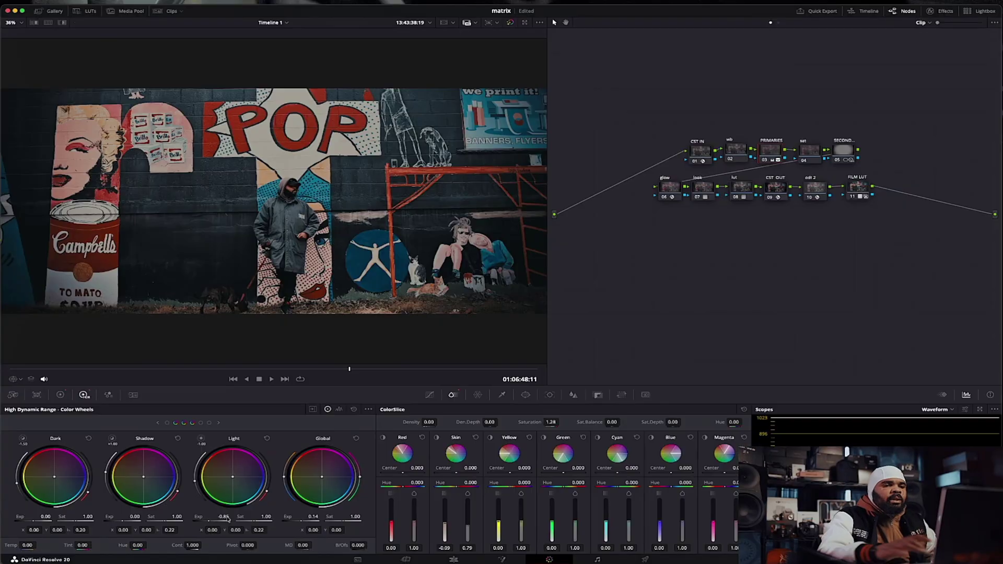
- Hide the node graph and grab a still of the graded frame into the gallery's RESOLVED album
click(906, 11)
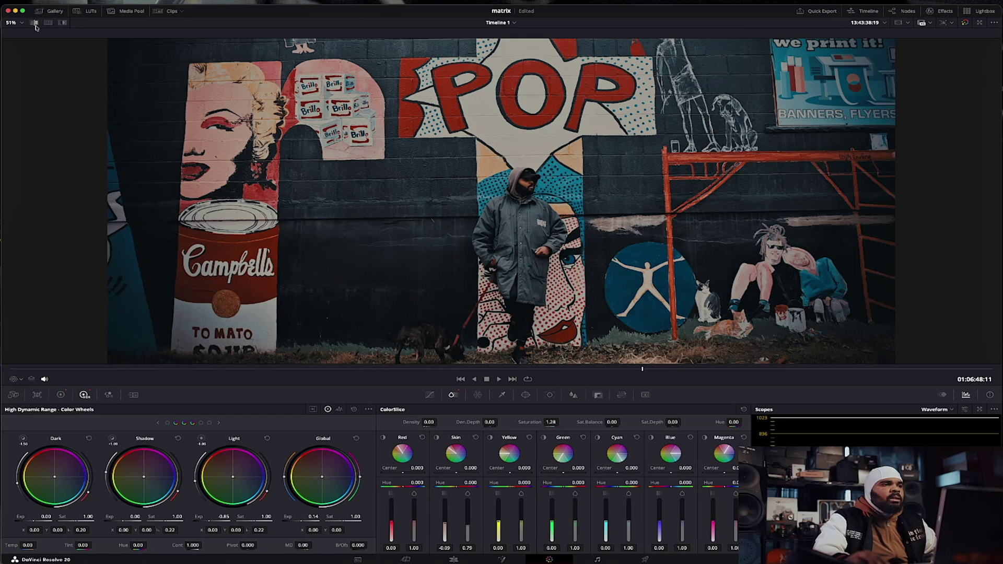
click(51, 11)
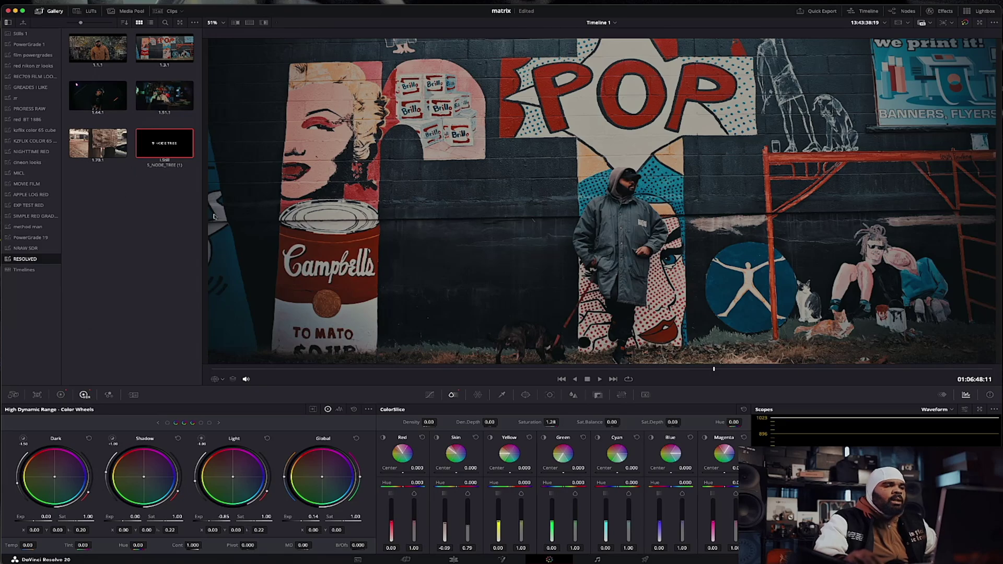
right_click(403, 136)
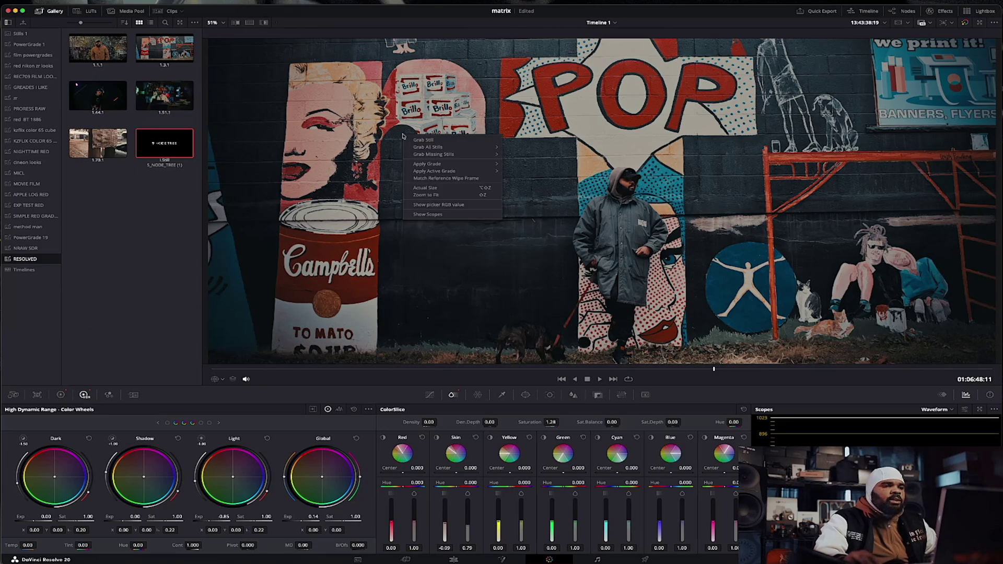
click(448, 141)
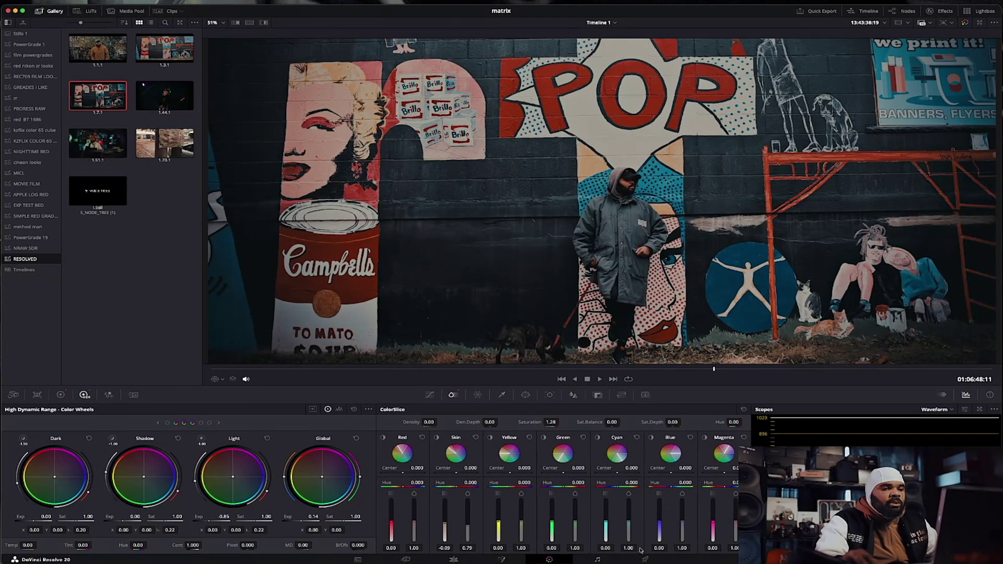
- Load the ZR XML render preset for delivery and set its output location to the XML XML folder
click(647, 559)
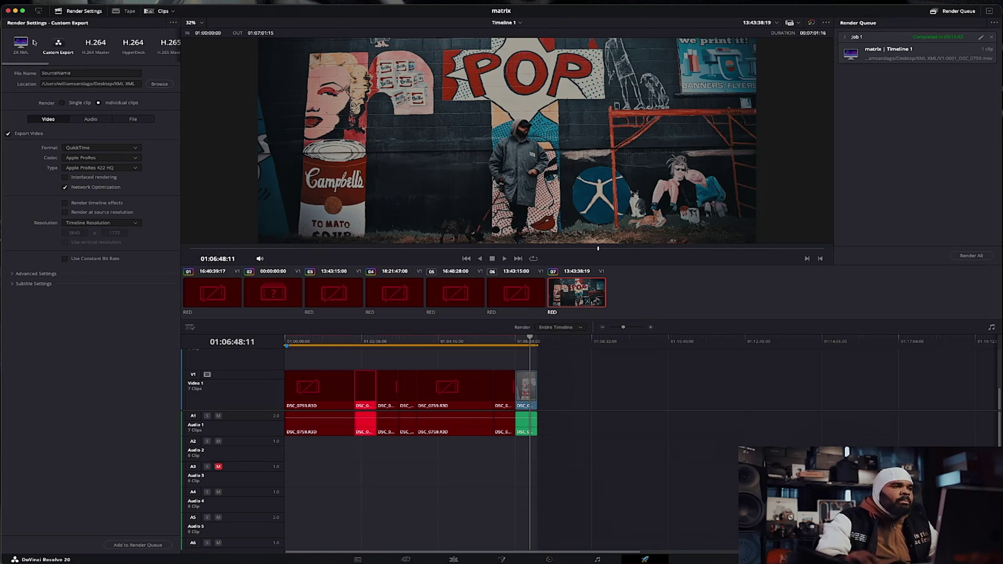
drag(45, 64, 151, 63)
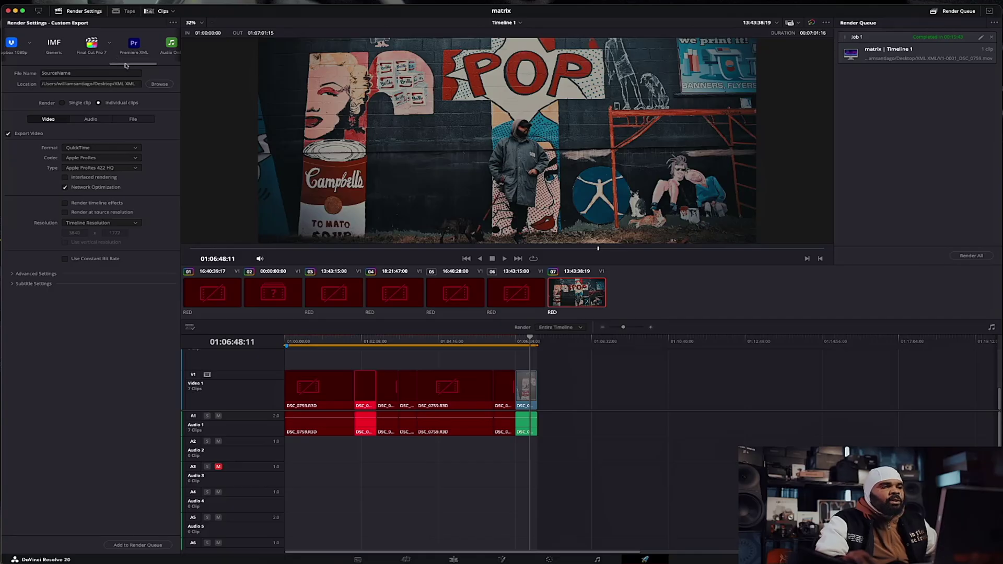
drag(125, 65, 29, 64)
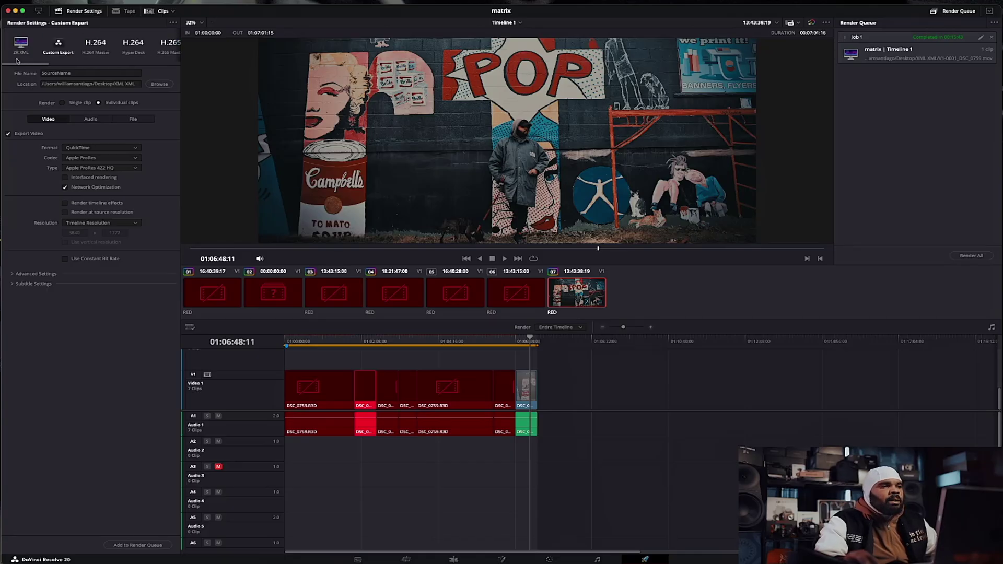
click(22, 44)
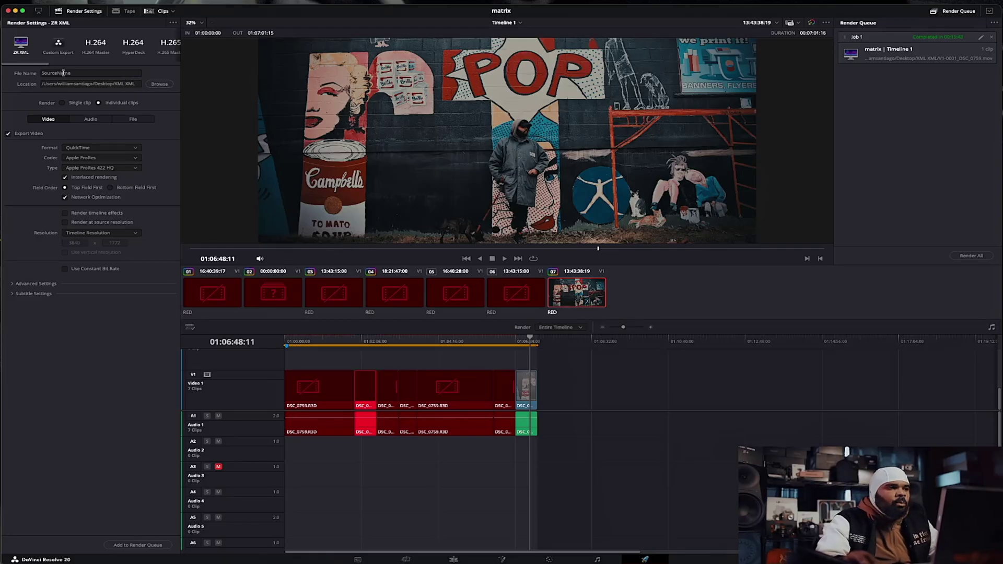
click(163, 84)
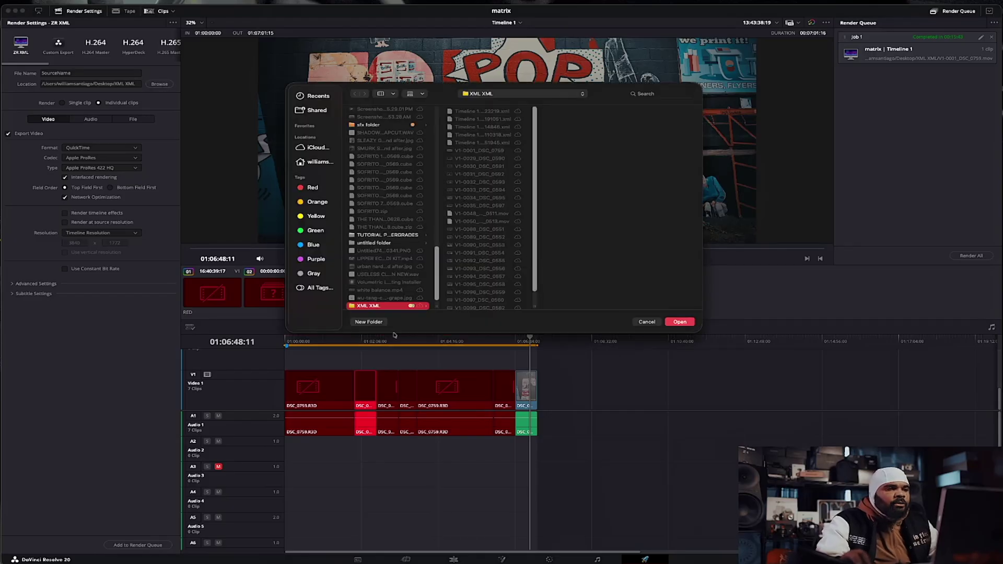
click(689, 322)
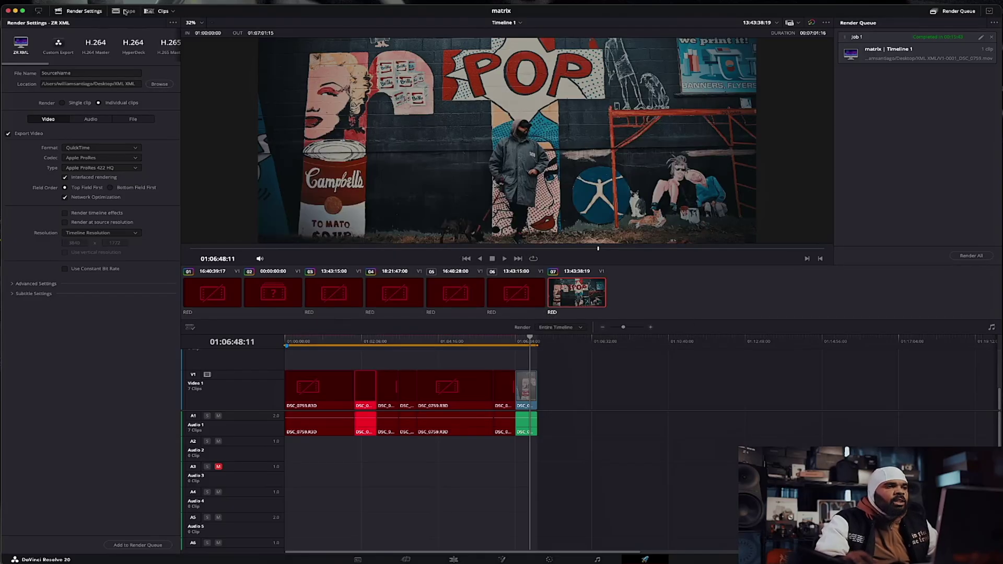
- Expand the advanced video render settings and choose Linear PCM as the audio export codec
click(36, 284)
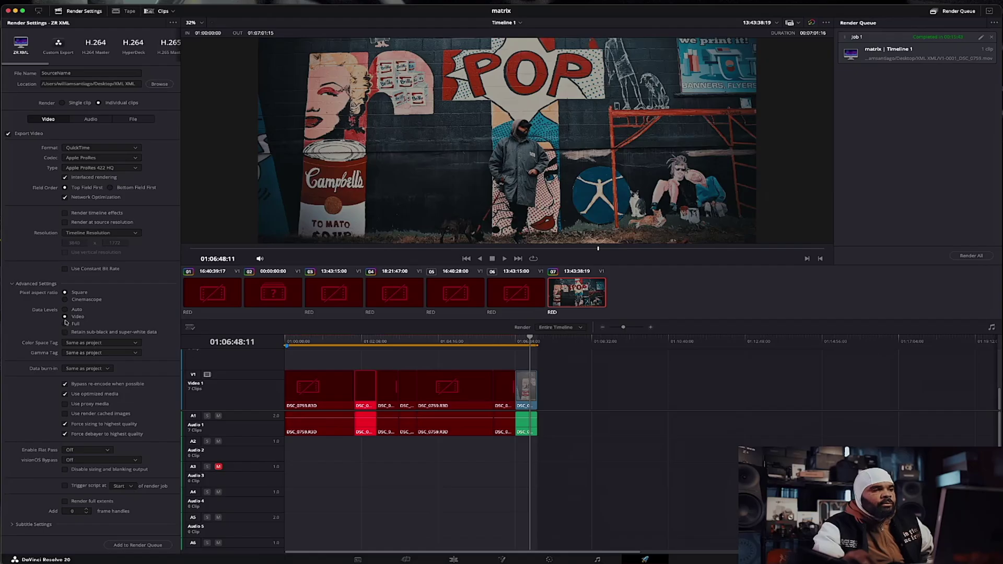
click(91, 119)
click(79, 150)
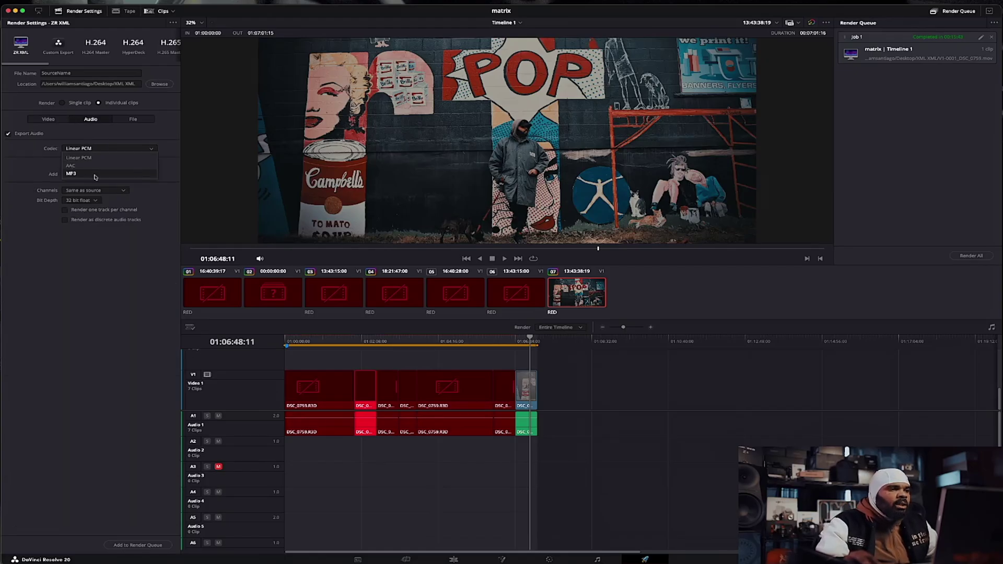
click(95, 160)
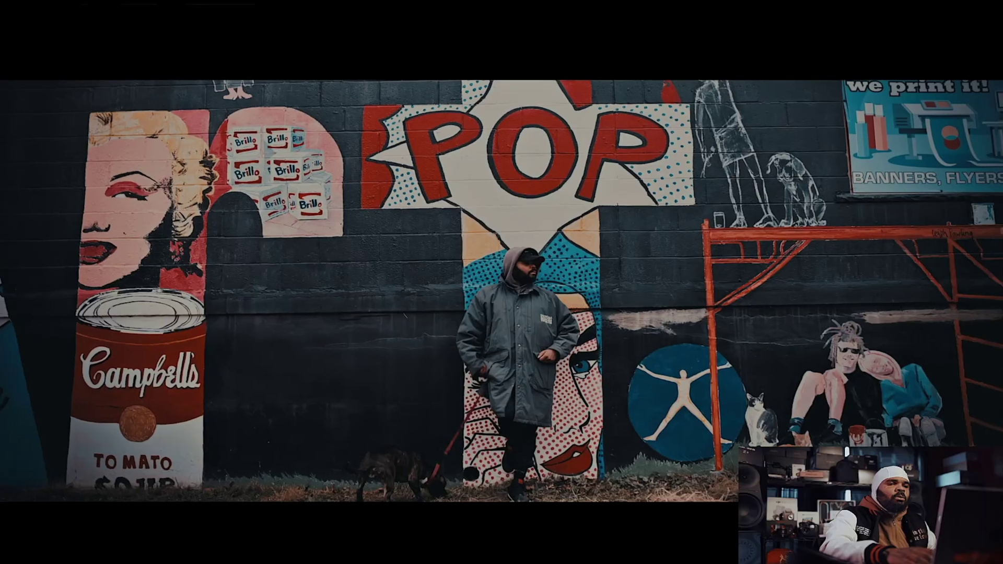
- Leave the full-screen preview and inspect the rendered clips and XML files in the desktop's XML XML folder
mouse_move(267, 170)
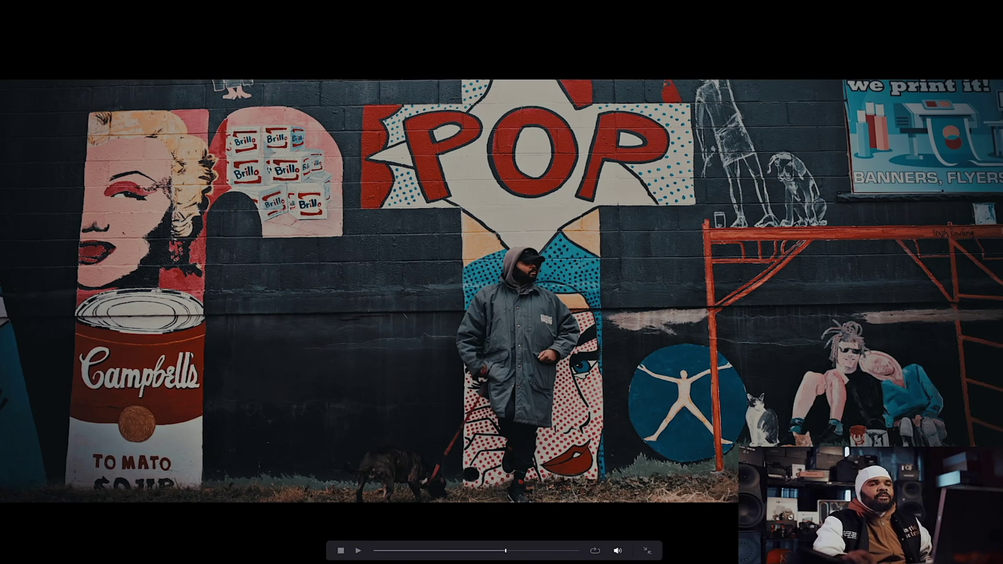
click(646, 551)
key(F11)
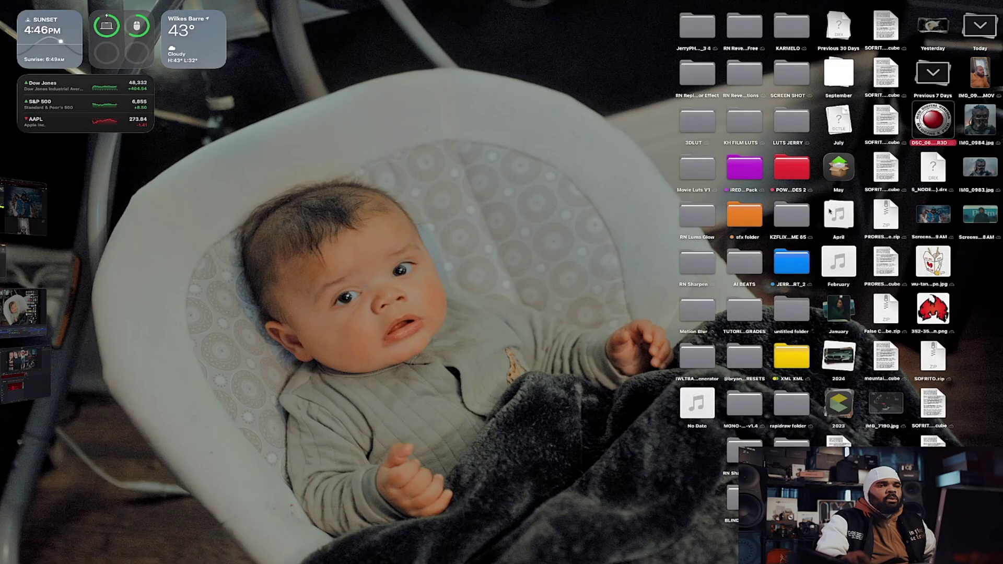
double_click(797, 346)
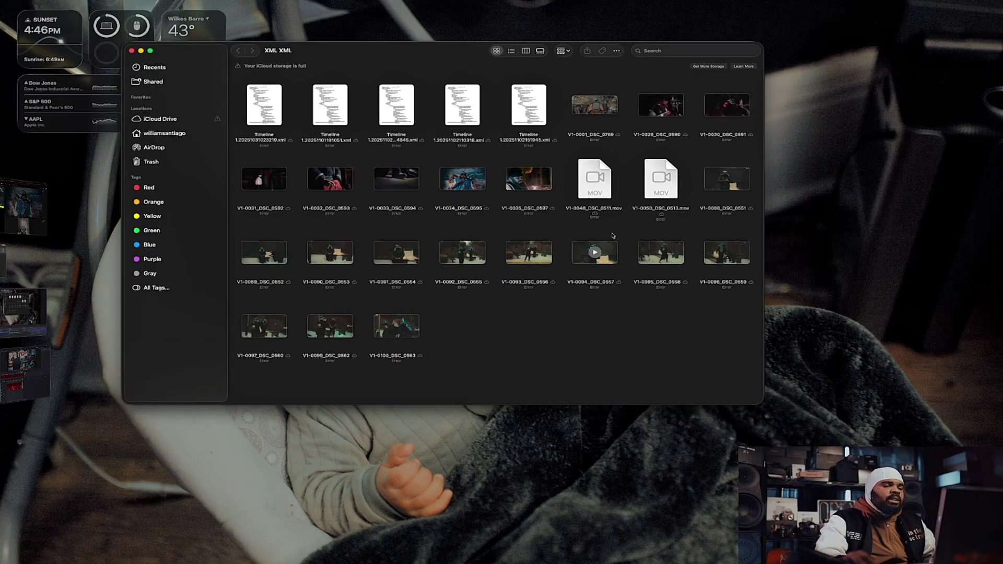
click(132, 53)
click(23, 308)
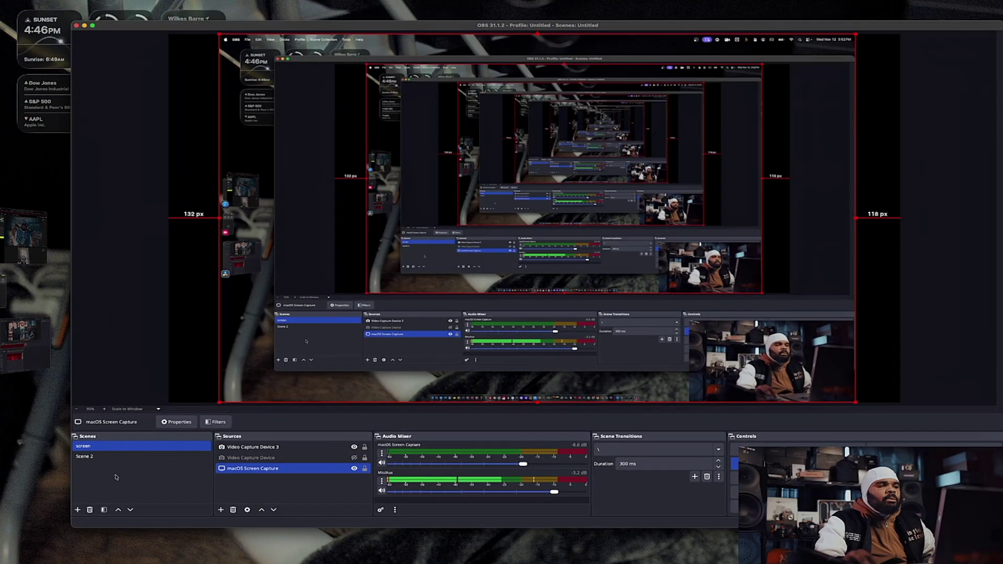